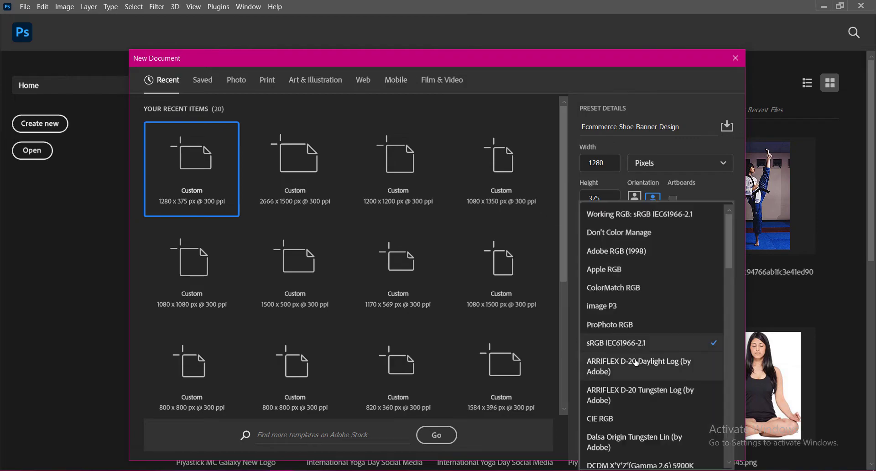
# Create a 1280 x 375 px document named Ecommerce Shoe Banner Design.
pyautogui.click(638, 282)
pyautogui.click(662, 440)
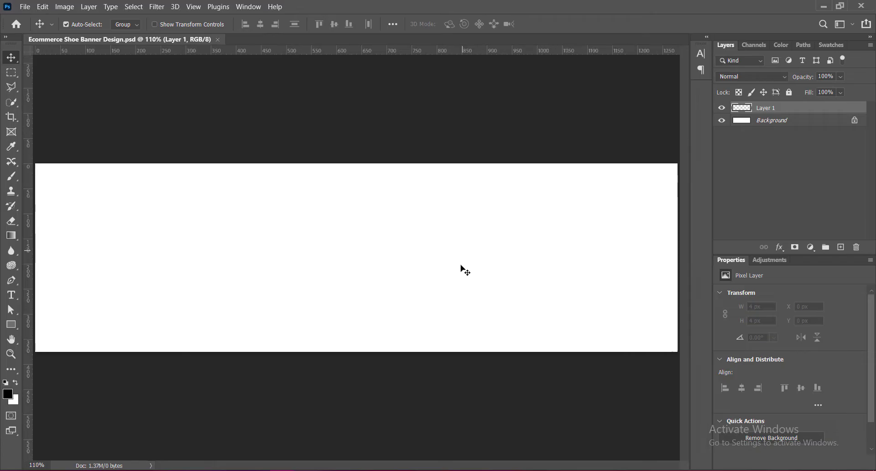
pyautogui.hotkey('ctrl', '-')
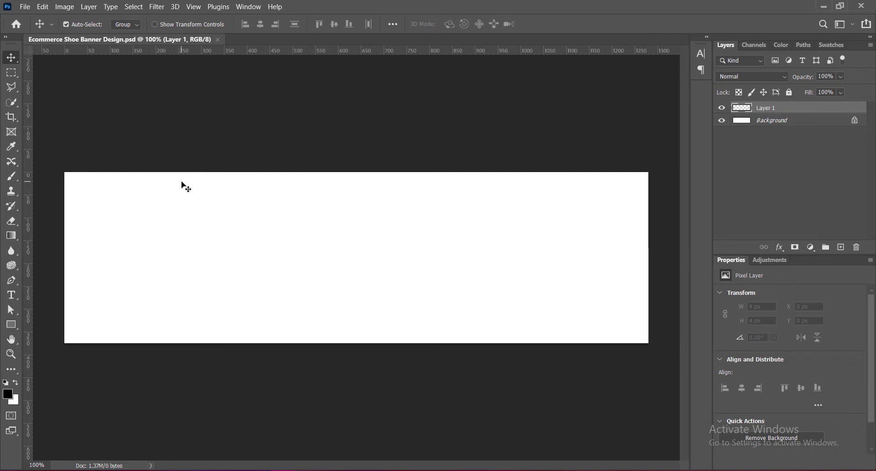
# Draw a black rectangle about 1337 x 439 px that covers the whole canvas and extends slightly past its edges.
pyautogui.rightClick(11, 325)
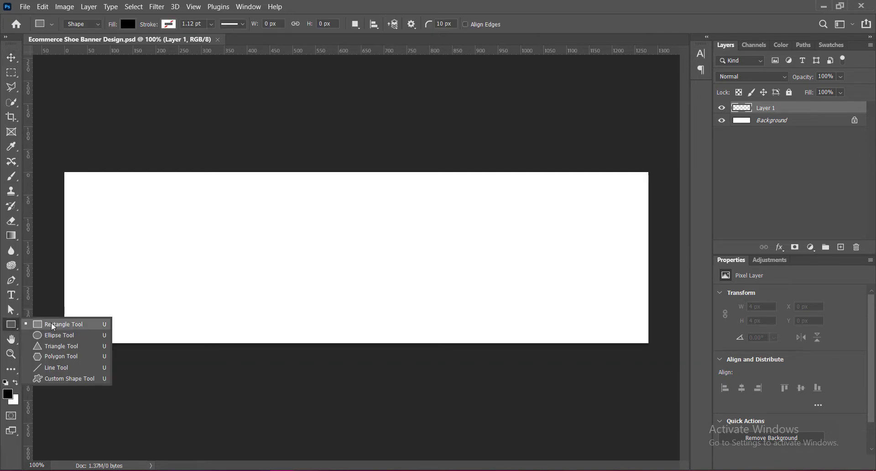
pyautogui.click(51, 325)
pyautogui.moveTo(49, 157); pyautogui.dragTo(658, 357)
pyautogui.click(11, 58)
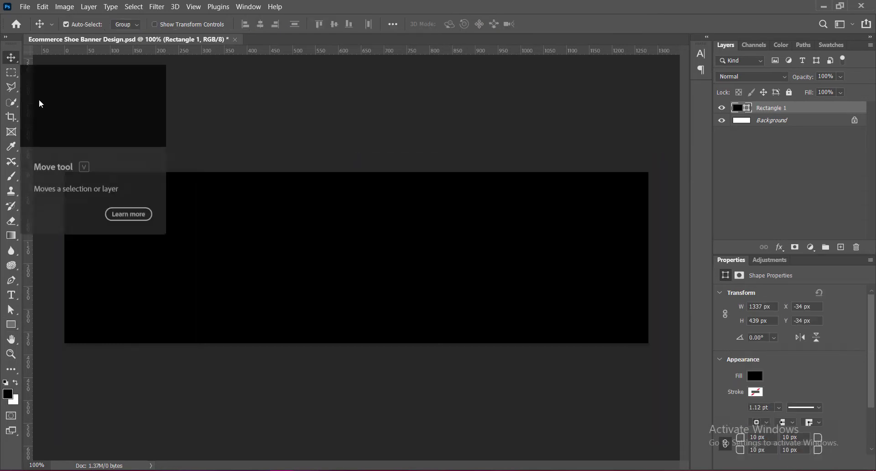
# Add a Gradient Overlay effect to the rectangle layer and browse to the Grays gradient presets.
pyautogui.rightClick(747, 108)
pyautogui.click(768, 115)
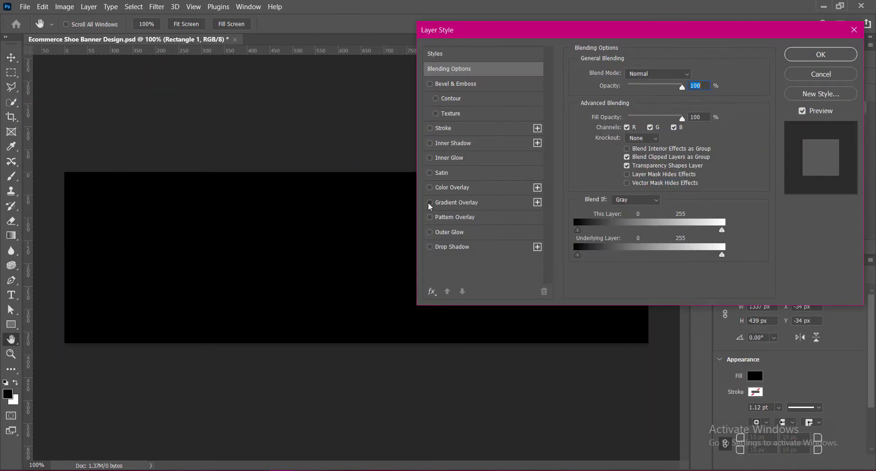
pyautogui.click(429, 202)
pyautogui.click(467, 202)
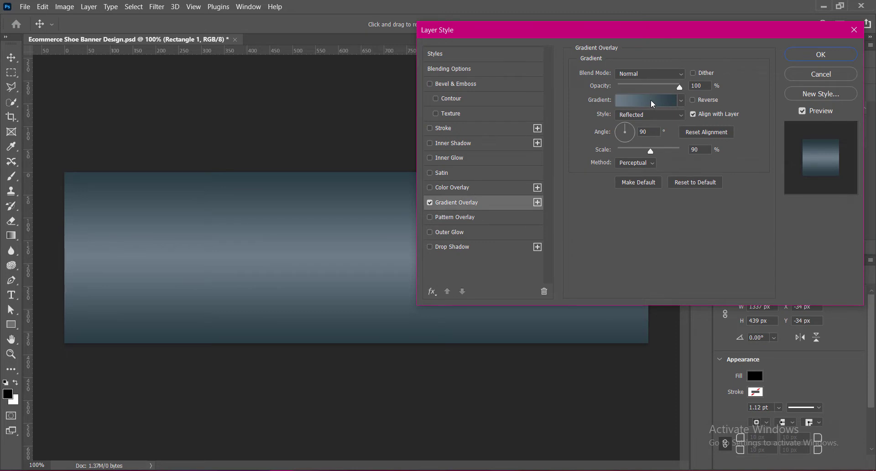
pyautogui.click(682, 100)
pyautogui.moveTo(695, 137); pyautogui.dragTo(696, 166)
pyautogui.click(589, 144)
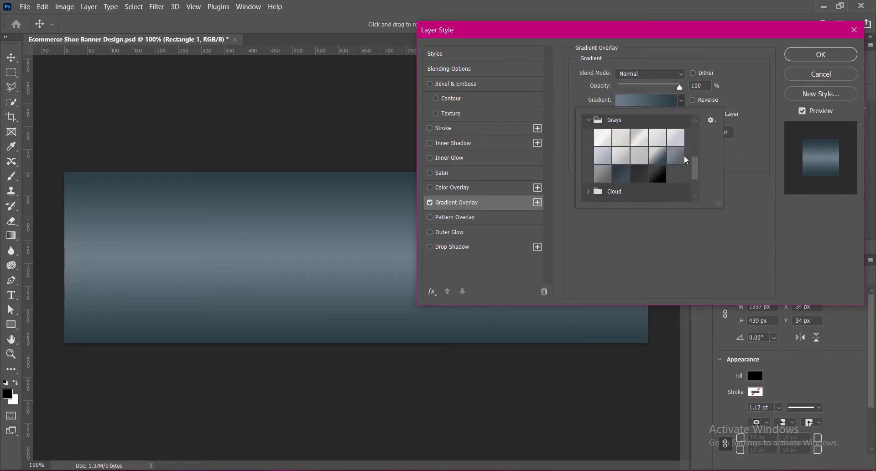
# Try out various Grays presets on the overlay, including the navy, silver, black, Gray_11 and beige-to-blue gradients.
pyautogui.click(684, 158)
pyautogui.click(619, 176)
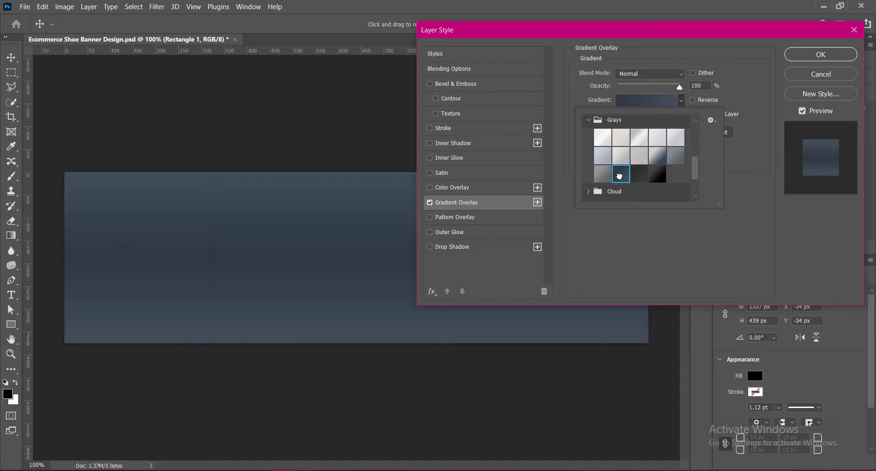
pyautogui.click(640, 176)
pyautogui.click(675, 137)
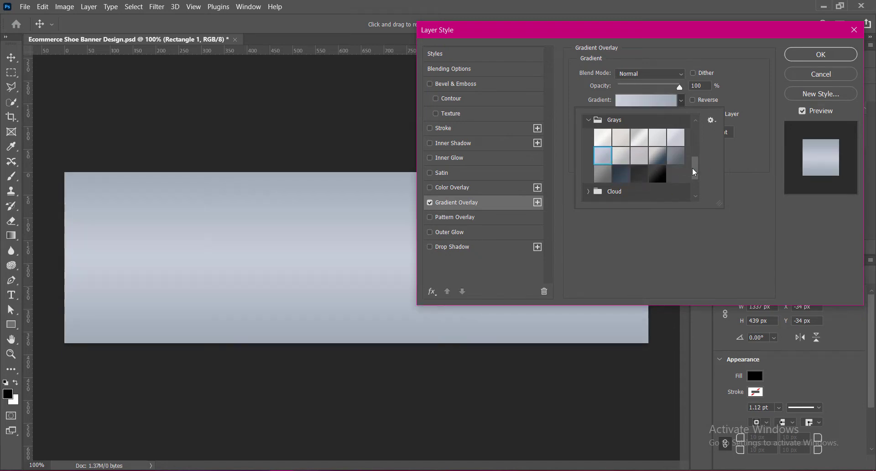
pyautogui.click(657, 157)
pyautogui.click(679, 154)
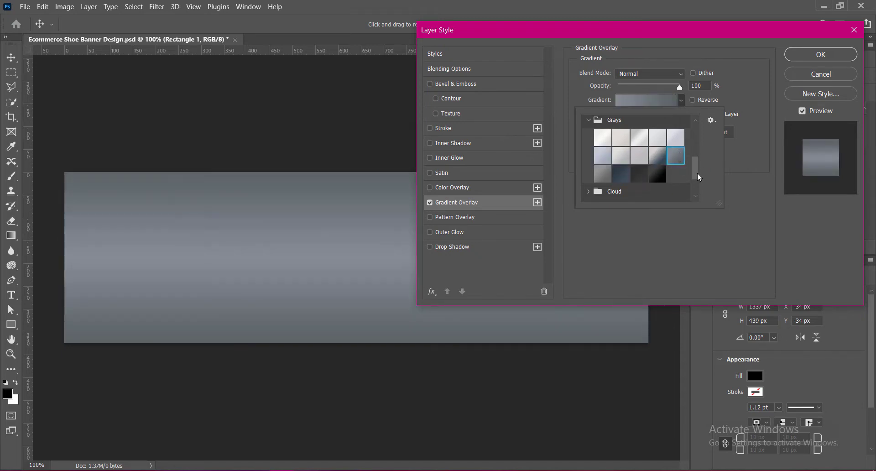
pyautogui.scroll(-1, 697, 174)
pyautogui.click(602, 153)
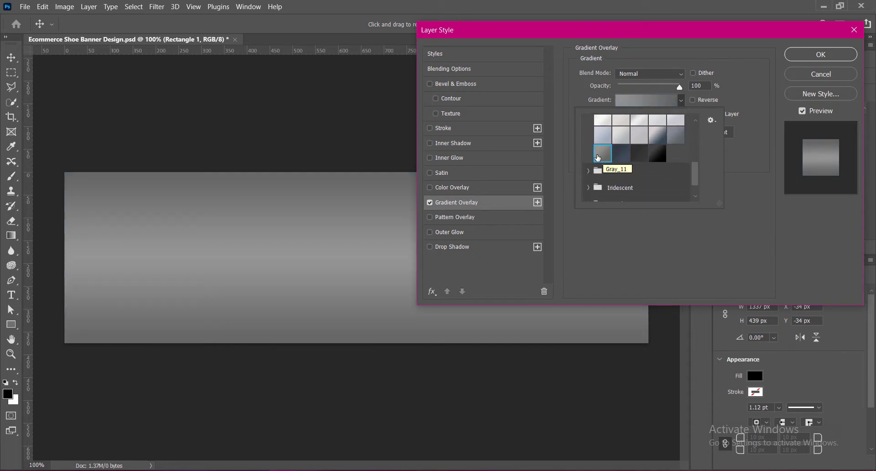
pyautogui.click(657, 156)
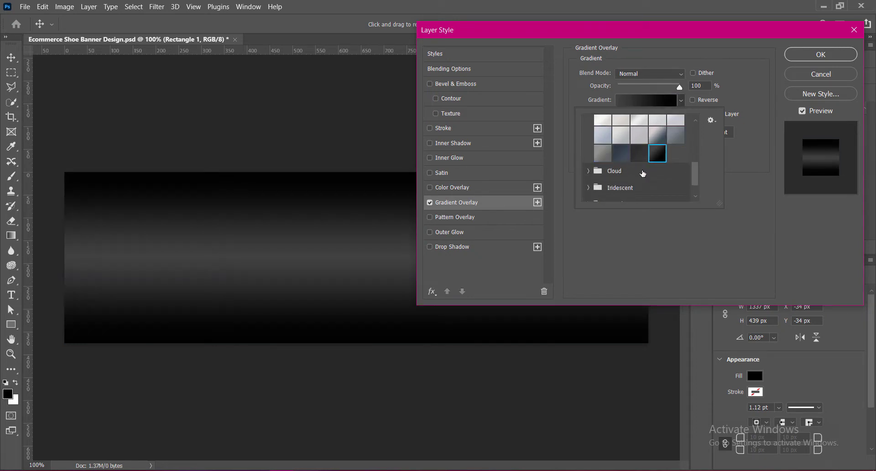
pyautogui.click(622, 156)
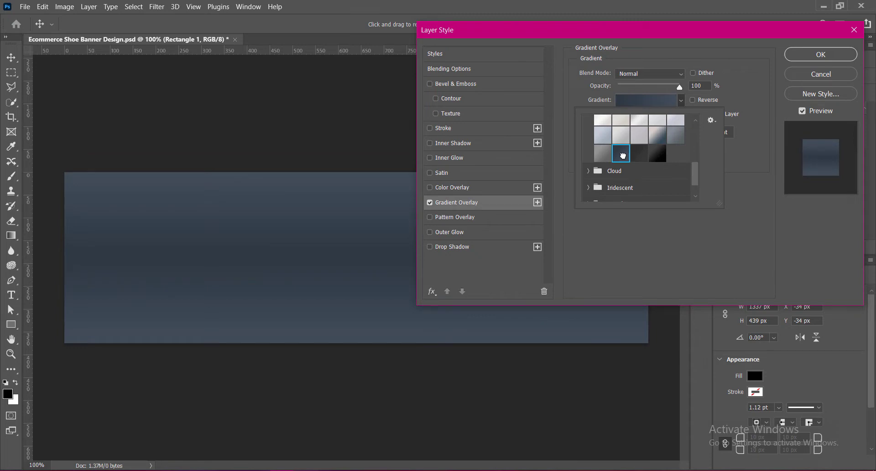
pyautogui.click(675, 135)
pyautogui.click(602, 155)
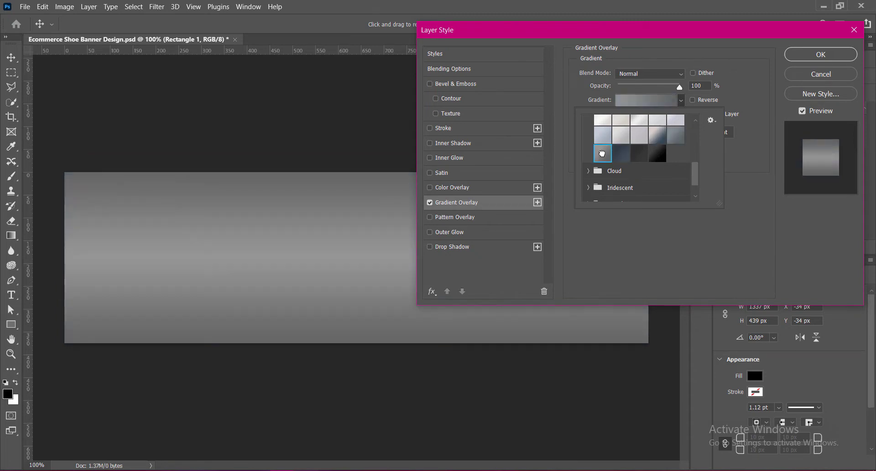
pyautogui.click(654, 133)
pyautogui.click(602, 133)
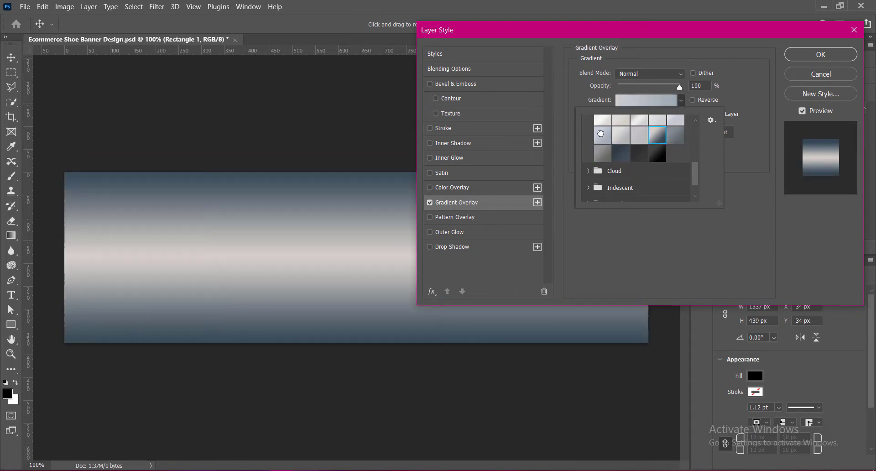
pyautogui.click(659, 135)
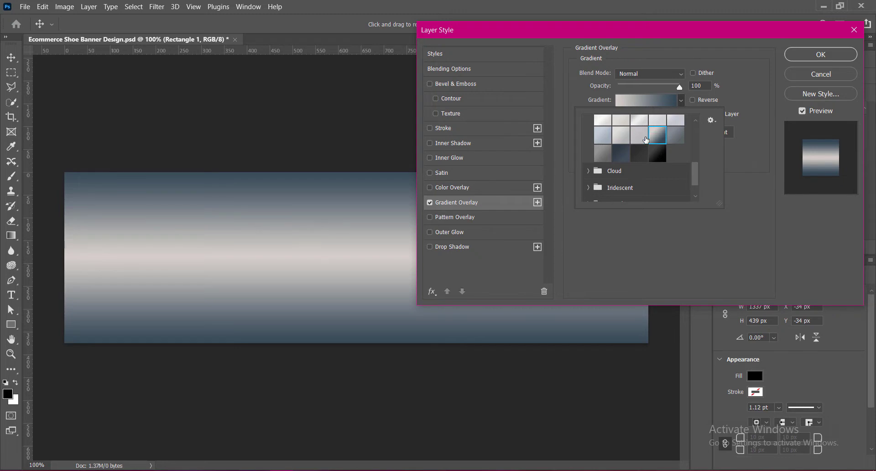
# Apply the muted blue-grey gradient that precedes Gray_11 in the Grays presets to the overlay.
pyautogui.click(673, 135)
pyautogui.click(601, 152)
pyautogui.click(675, 135)
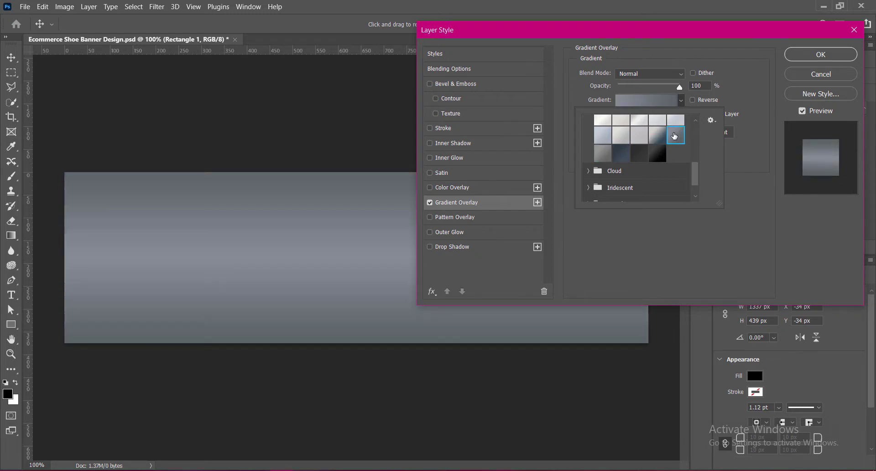
pyautogui.click(742, 190)
# Try the Classic and Perceptual methods for the gradient overlay and raise its scale slightly to about 94%.
pyautogui.click(636, 163)
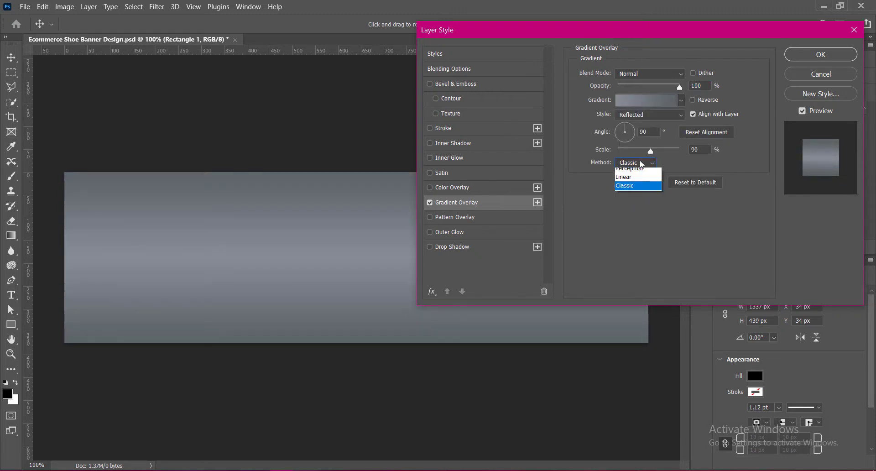
pyautogui.click(638, 185)
pyautogui.click(637, 163)
pyautogui.click(632, 169)
pyautogui.moveTo(650, 150); pyautogui.dragTo(653, 152)
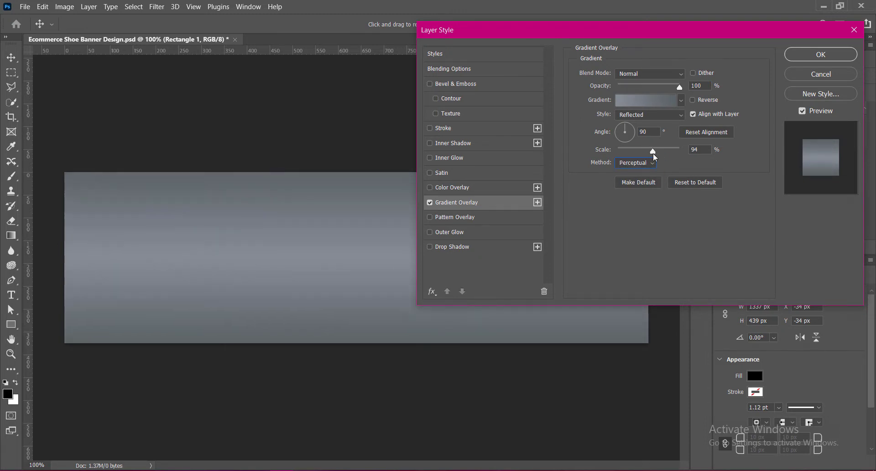
pyautogui.click(696, 150)
# Change the color stop at the 100% location of the overlay gradient to dark slate #313c40.
pyautogui.click(653, 99)
pyautogui.doubleClick(812, 386)
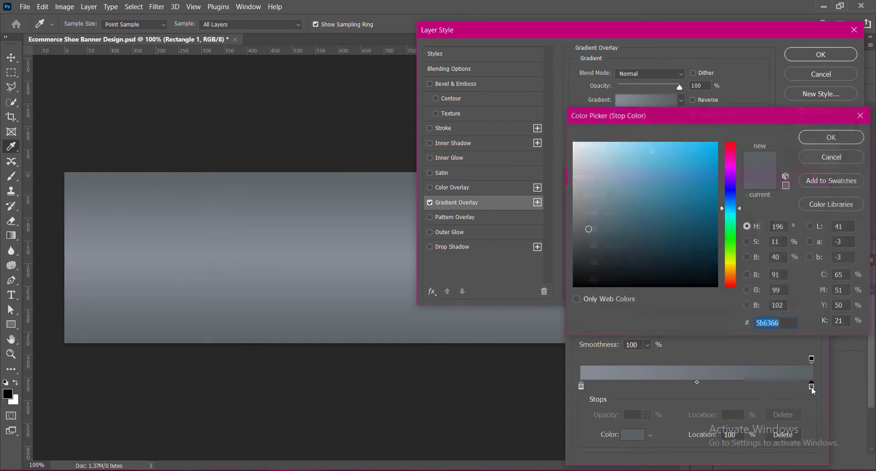
pyautogui.click(594, 245)
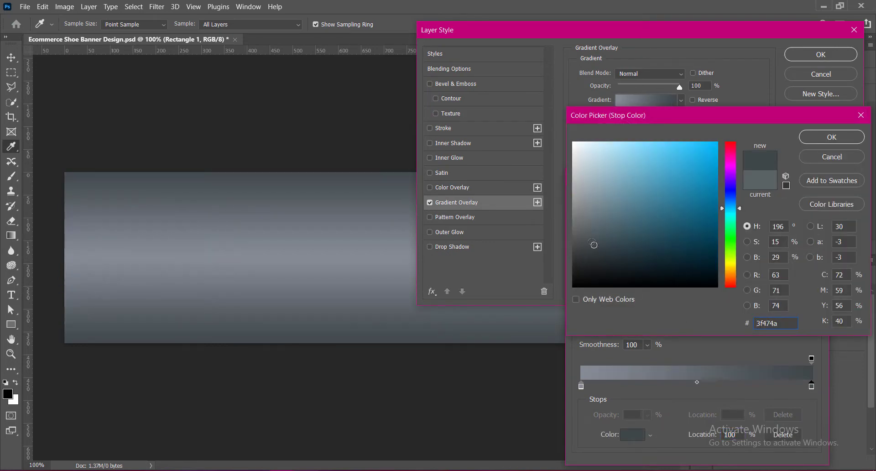
pyautogui.click(614, 251)
pyautogui.click(605, 251)
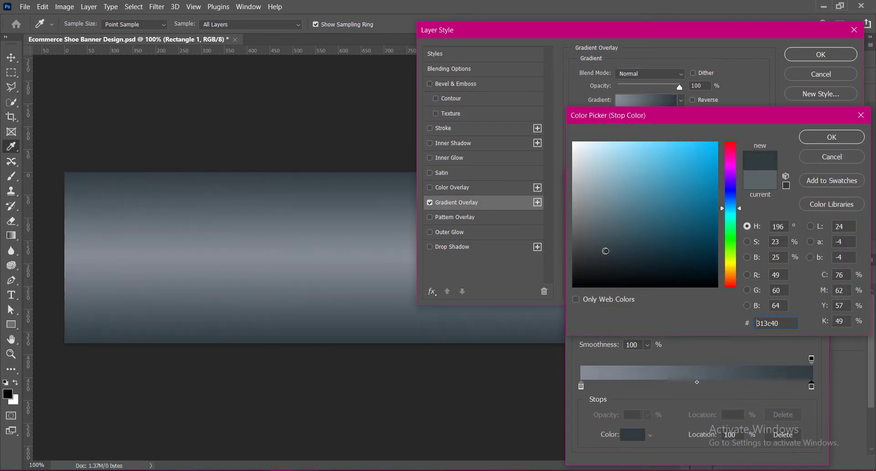
pyautogui.click(812, 134)
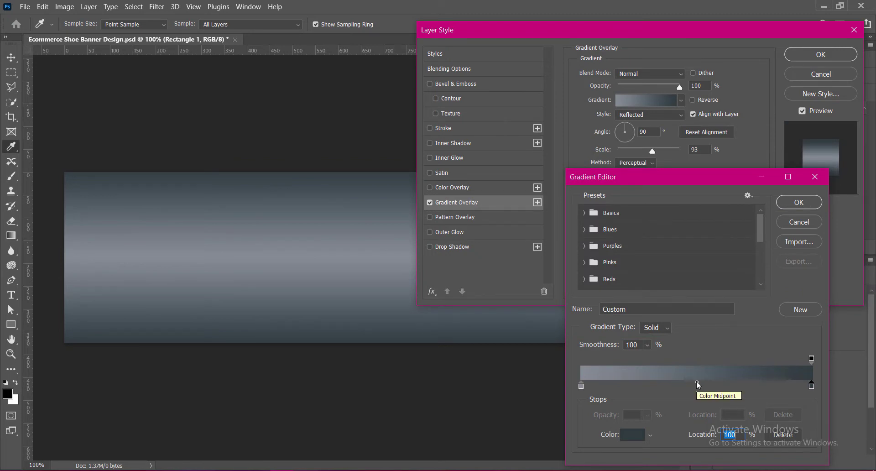
pyautogui.click(799, 204)
# Apply the gradient overlay with a scale of 100% and the Classic method, and save the document.
pyautogui.write('100')
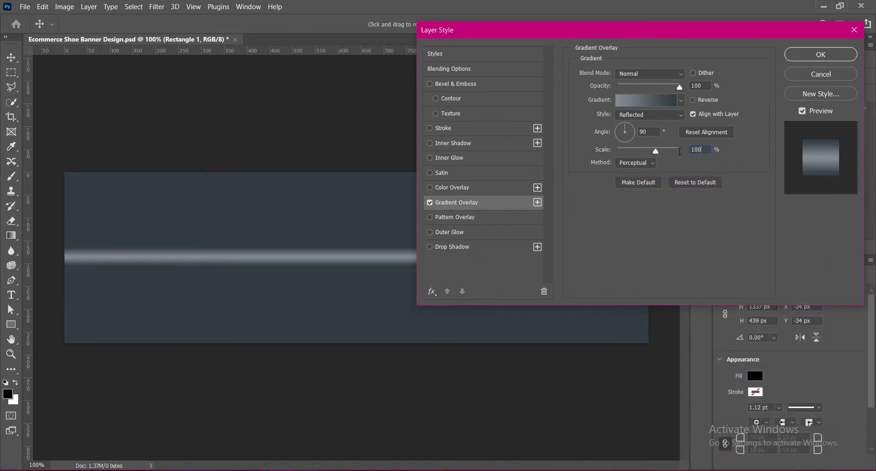
pyautogui.click(655, 161)
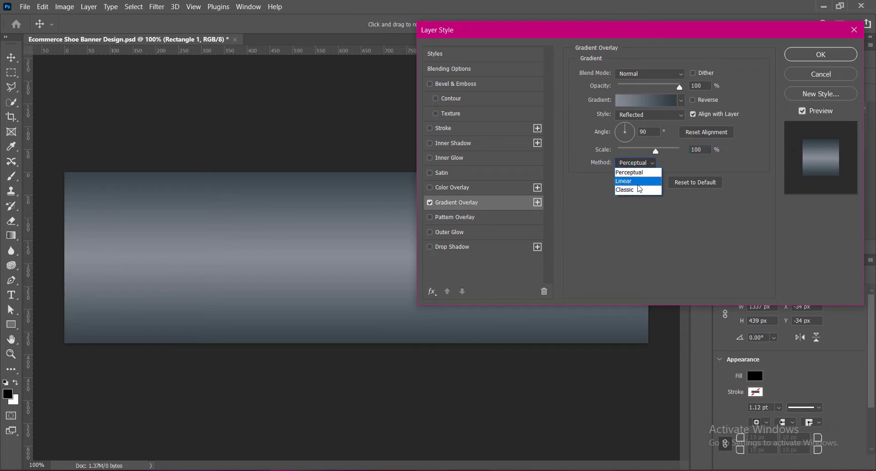
pyautogui.click(637, 189)
pyautogui.click(821, 55)
pyautogui.hotkey('ctrl', 's')
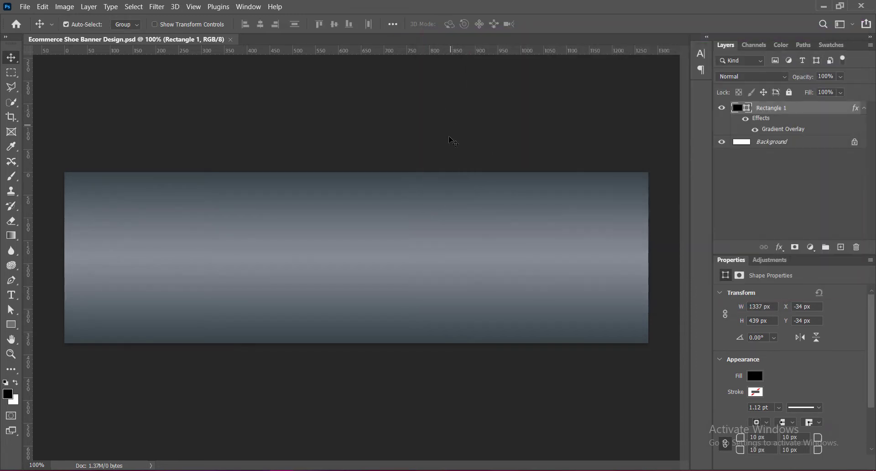
# On a new layer, draw a closed black Pen shape about 993 x 563 px with a convex curved left edge, covering the banner's right part.
pyautogui.click(841, 246)
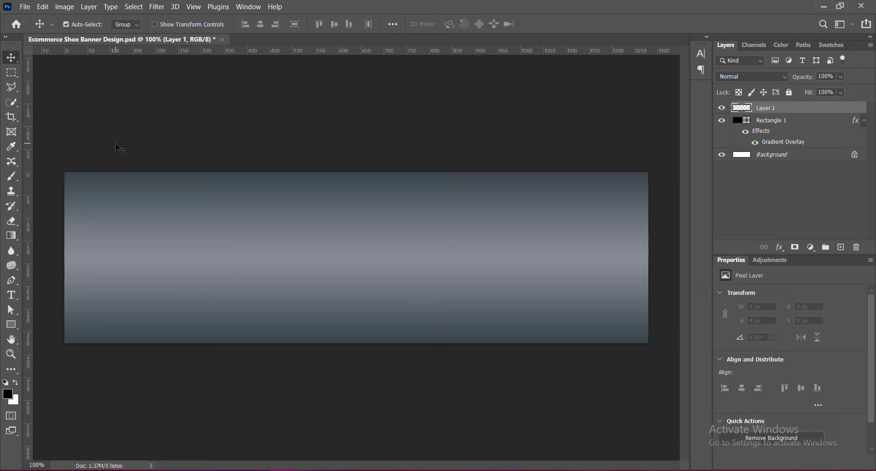
pyautogui.click(12, 280)
pyautogui.scroll(-1, 277, 244)
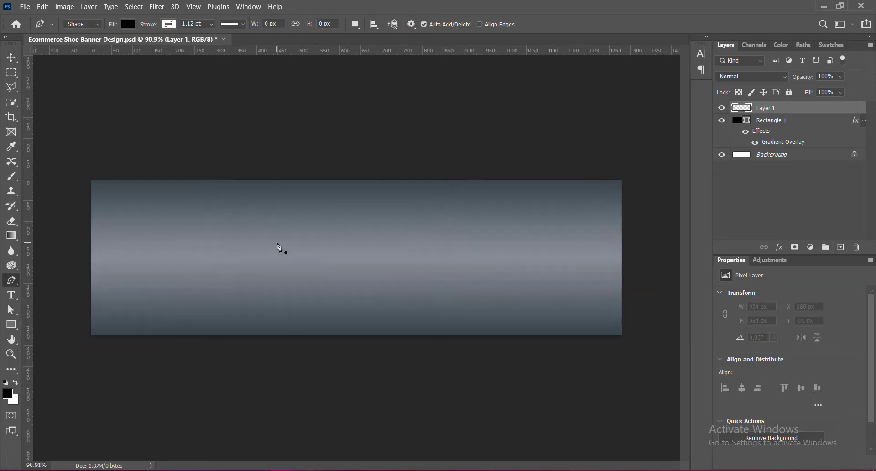
pyautogui.click(252, 131)
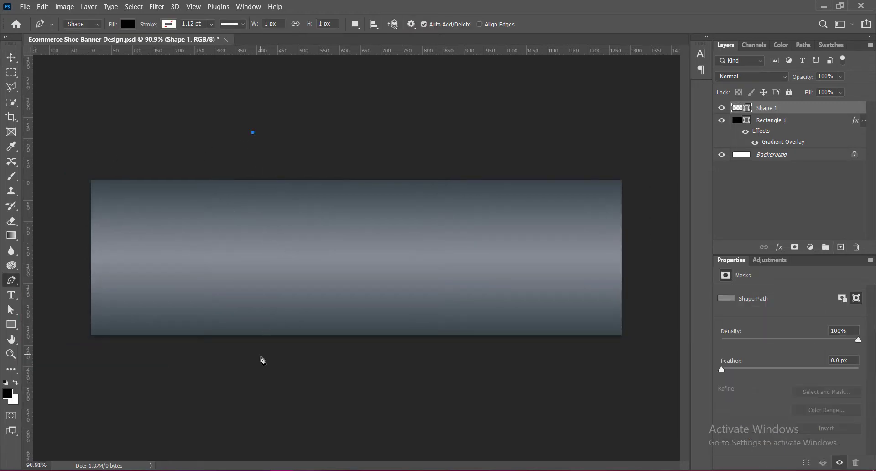
pyautogui.moveTo(273, 364); pyautogui.dragTo(146, 470)
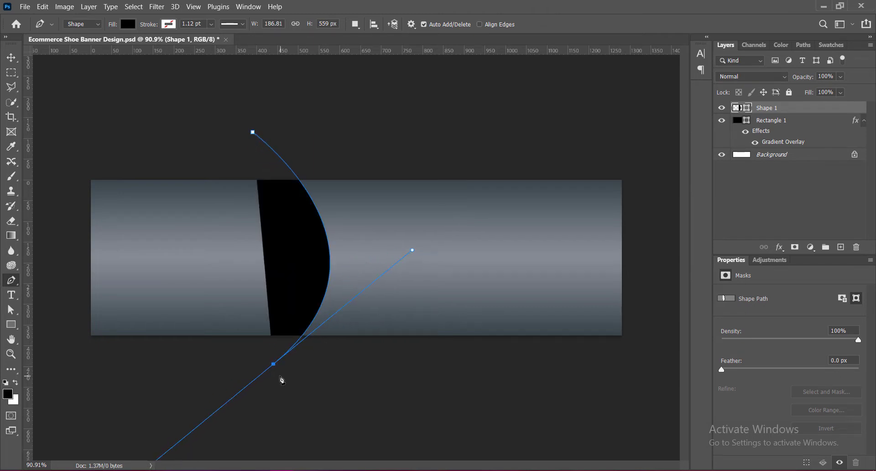
pyautogui.click(274, 365)
pyautogui.click(664, 366)
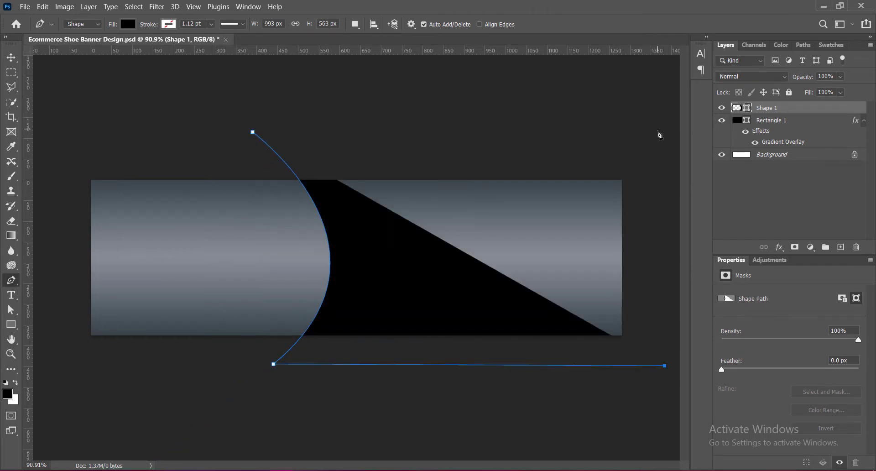
pyautogui.click(657, 132)
pyautogui.click(253, 133)
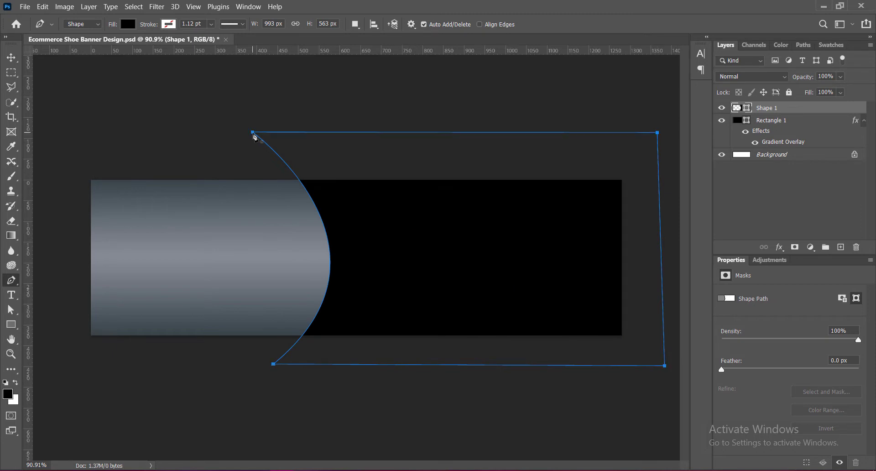
pyautogui.click(12, 58)
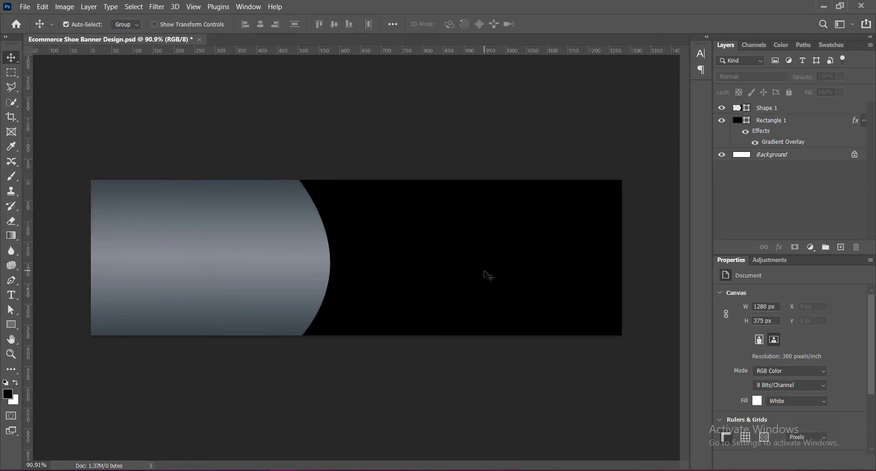
# Try to free-transform the black curved shape.
pyautogui.keyDown('ctrl'); pyautogui.click(487, 273); pyautogui.keyUp('ctrl')
pyautogui.hotkey('ctrl', 't')
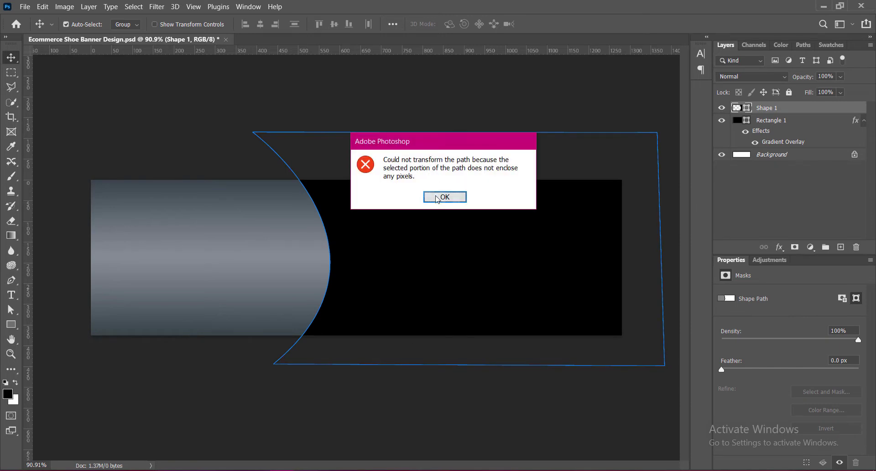
pyautogui.click(437, 198)
# Rotate the black curved shape to about -6.7°, scale its height to about 91%, and shift it slightly left.
pyautogui.click(640, 104)
pyautogui.click(761, 109)
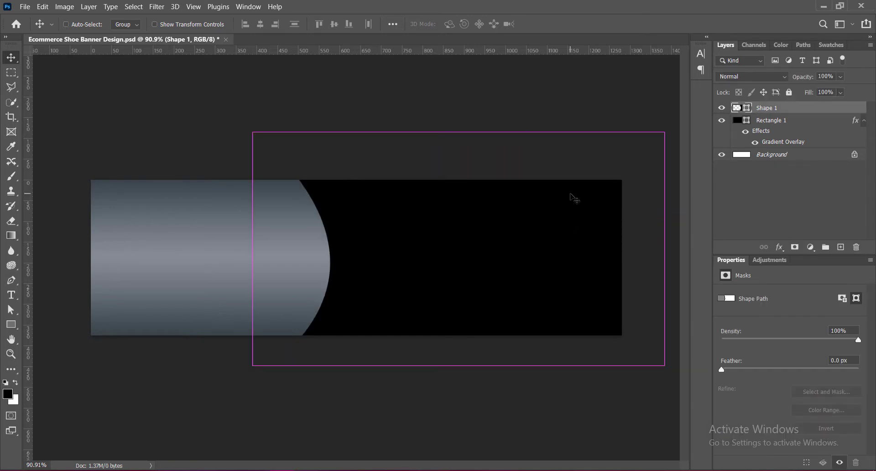
pyautogui.hotkey('ctrl', 't')
pyautogui.moveTo(221, 374); pyautogui.dragTo(265, 400)
pyautogui.moveTo(533, 258); pyautogui.dragTo(508, 260)
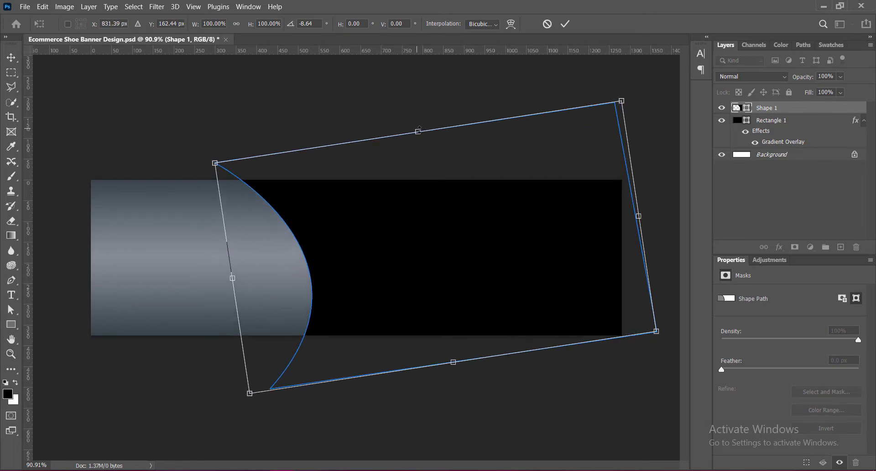
pyautogui.moveTo(418, 131); pyautogui.dragTo(418, 158)
pyautogui.moveTo(453, 362); pyautogui.dragTo(454, 363)
pyautogui.moveTo(417, 294)
pyautogui.mouseDown()
pyautogui.moveTo(413, 280)
pyautogui.moveTo(413, 291)
pyautogui.mouseUp()
pyautogui.moveTo(449, 358); pyautogui.dragTo(450, 364)
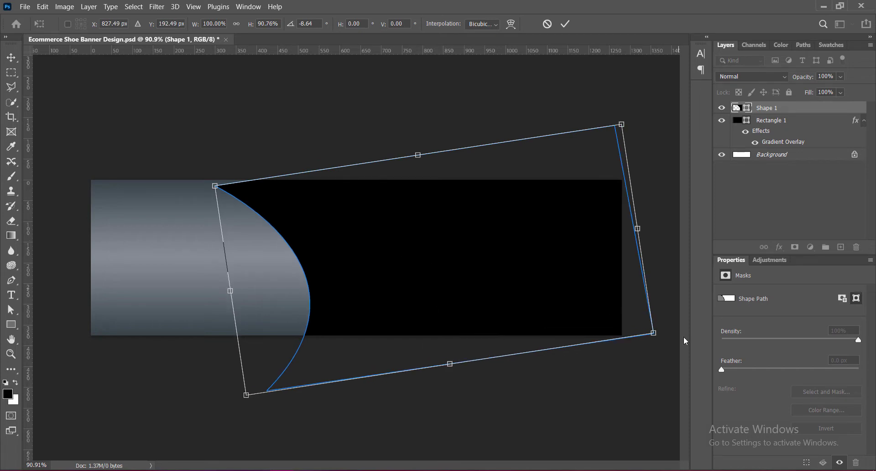
pyautogui.moveTo(499, 270); pyautogui.dragTo(489, 266)
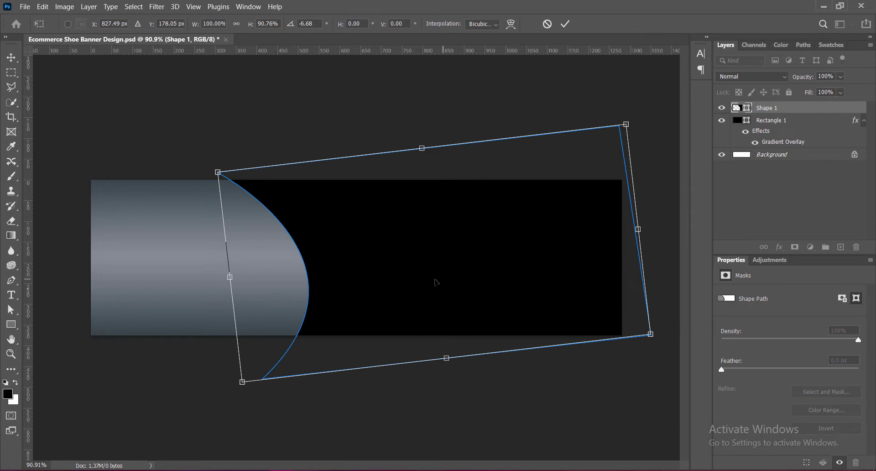
pyautogui.press('Return')
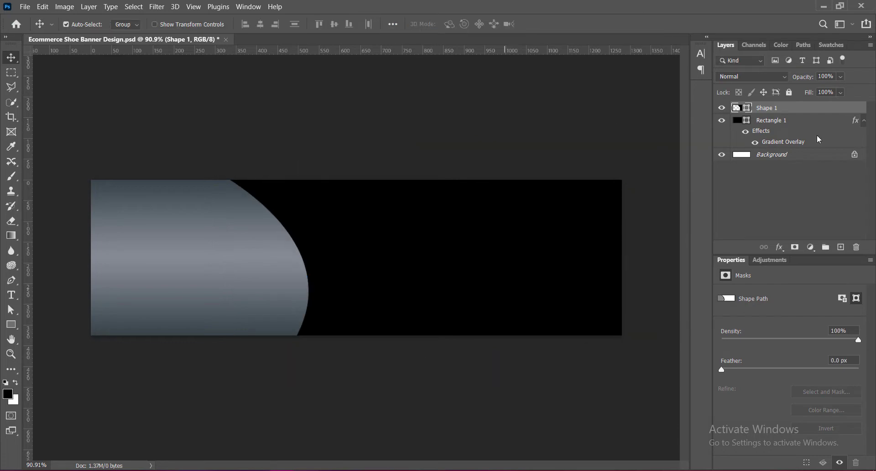
# Enable a gradient overlay on the black curved shape and reverse its gradient.
pyautogui.doubleClick(739, 111)
pyautogui.click(430, 202)
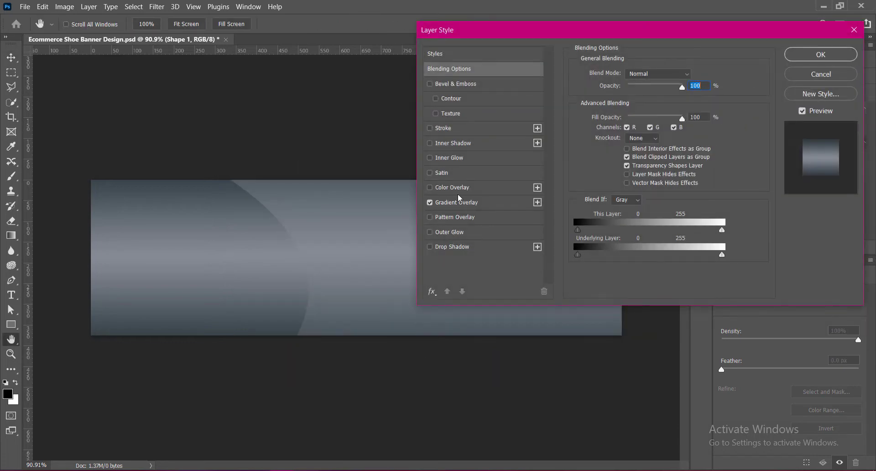
pyautogui.click(468, 204)
pyautogui.click(693, 99)
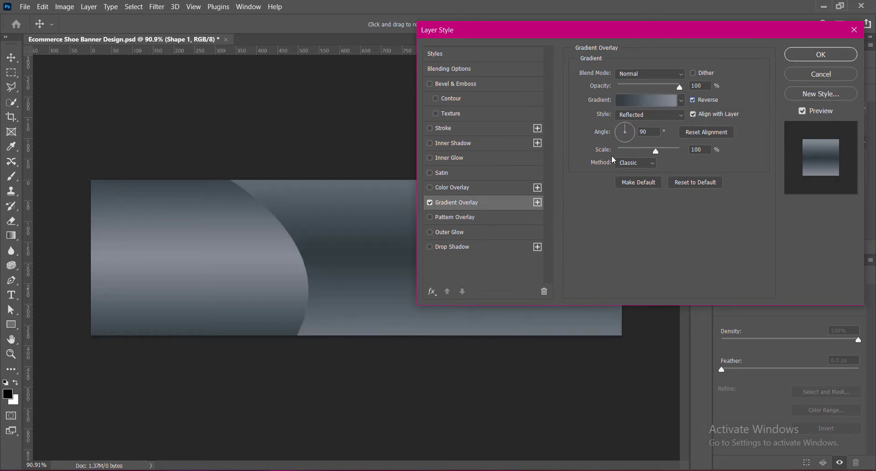
# Try Gray_12 and the other dark gray gradient presets on the curved shape's overlay.
pyautogui.click(681, 99)
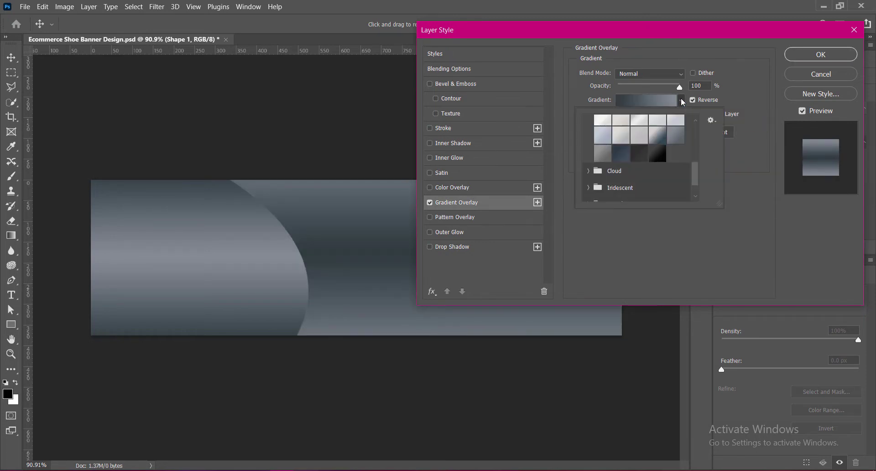
pyautogui.click(622, 153)
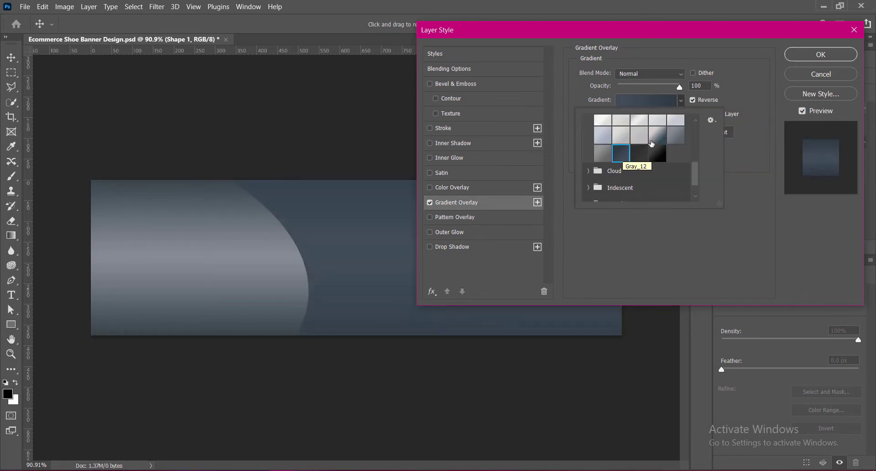
pyautogui.click(656, 134)
pyautogui.click(603, 156)
pyautogui.click(621, 154)
pyautogui.click(639, 154)
pyautogui.click(658, 155)
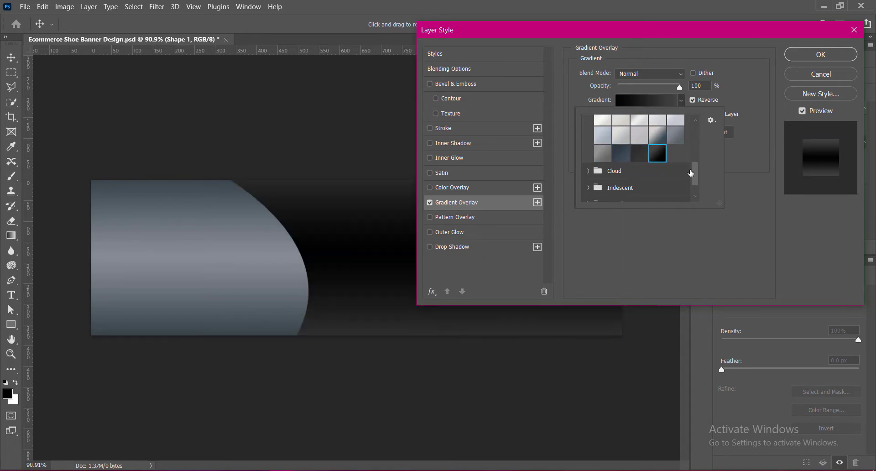
pyautogui.click(640, 153)
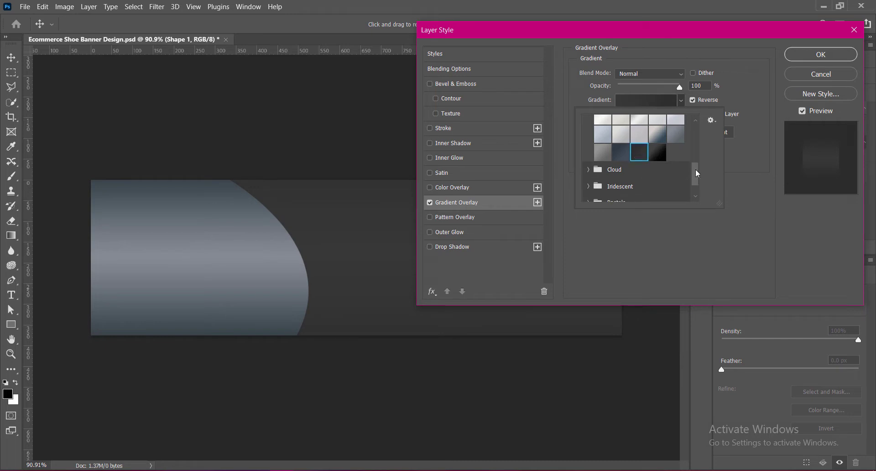
# Choose the black-to-dark-gray gradient preset for the curved shape's overlay and turn off its reversal.
pyautogui.scroll(2, 697, 168)
pyautogui.click(672, 146)
pyautogui.click(622, 165)
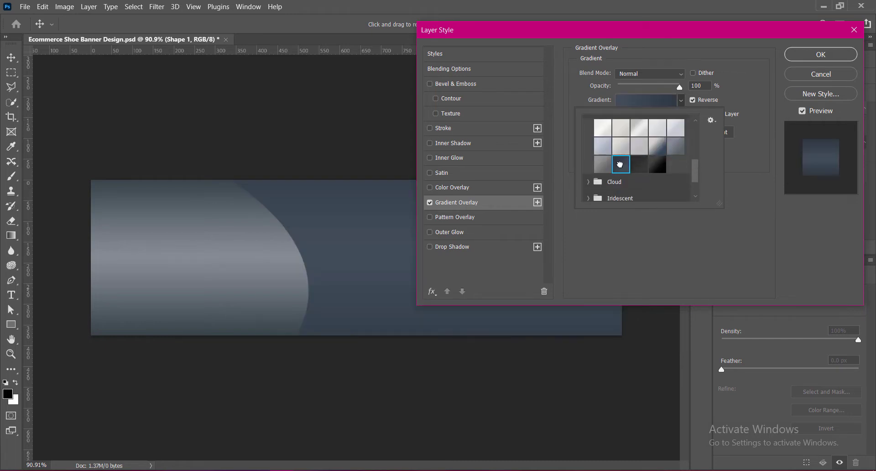
pyautogui.click(639, 165)
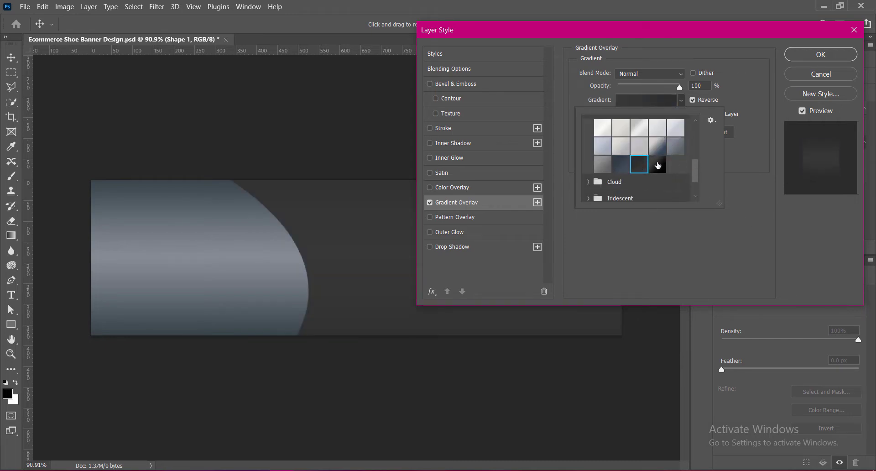
pyautogui.click(658, 166)
pyautogui.click(725, 231)
pyautogui.click(693, 99)
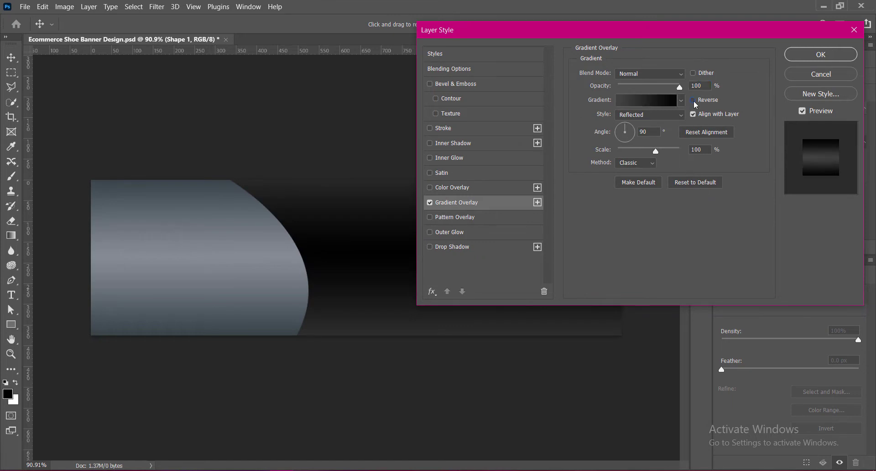
# Set the curved shape's gradient overlay to an angle of -33°, the Linear method and a scale of 90%.
pyautogui.click(645, 131)
pyautogui.write('33')
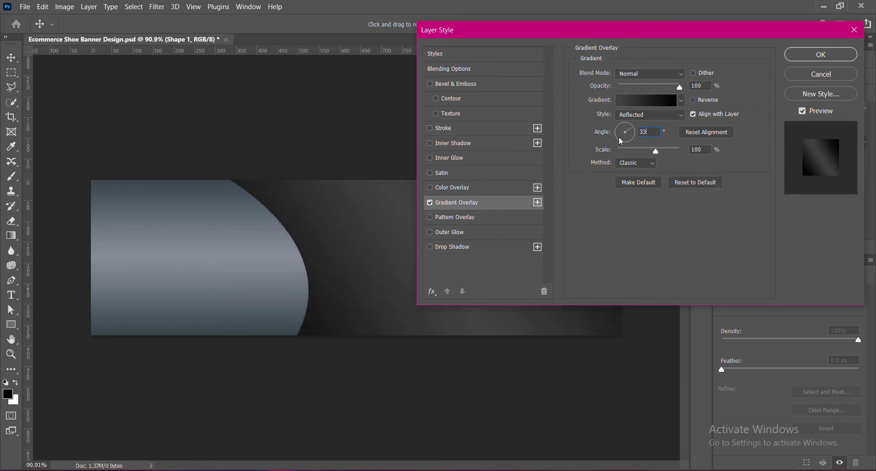
pyautogui.write('-')
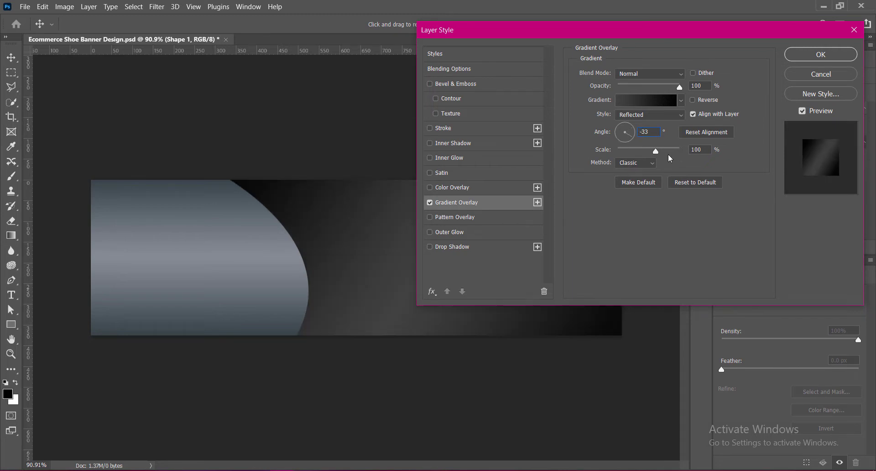
pyautogui.click(636, 163)
pyautogui.click(634, 178)
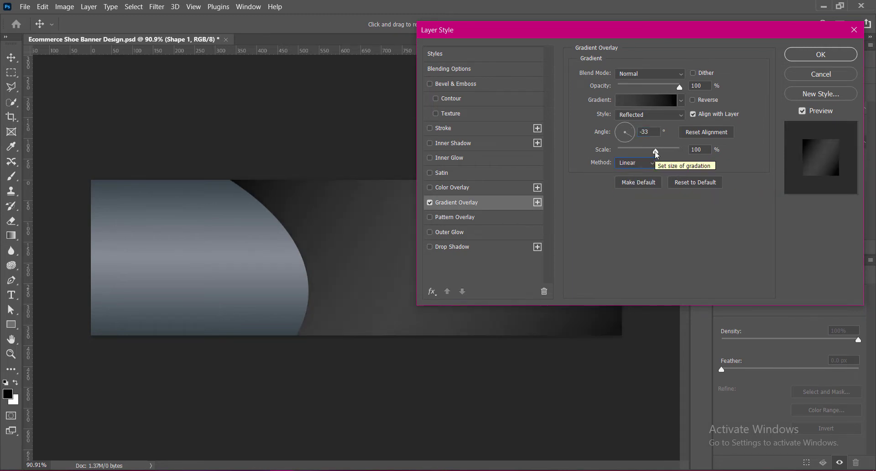
pyautogui.moveTo(656, 152); pyautogui.dragTo(650, 152)
pyautogui.doubleClick(701, 151)
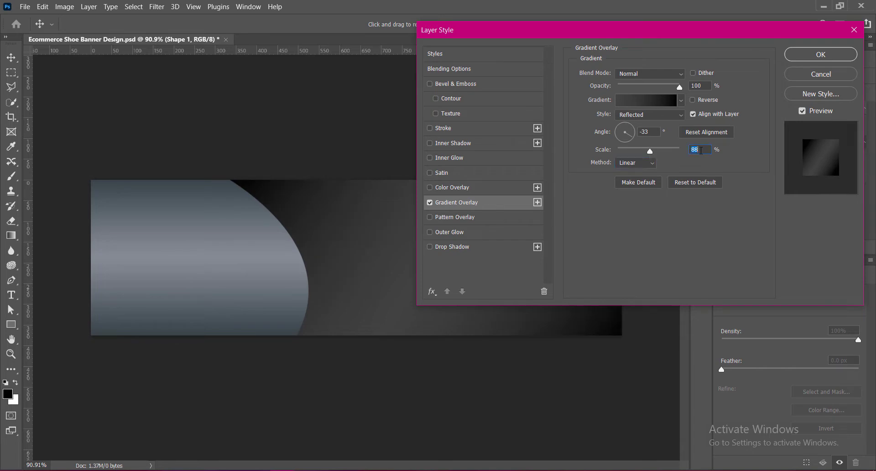
pyautogui.write('90')
# Recolor the overlay gradient's stop at the 0% location with a dark slate sampled from the lower part of the banner background.
pyautogui.click(671, 102)
pyautogui.doubleClick(581, 386)
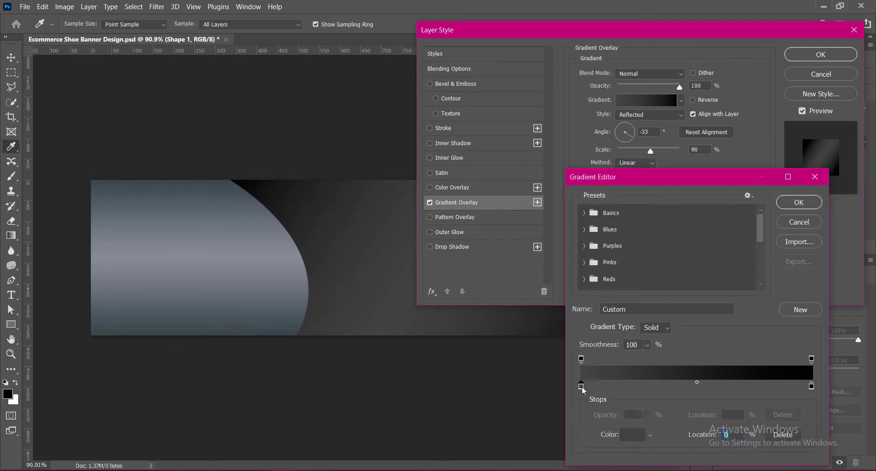
pyautogui.click(233, 279)
pyautogui.click(249, 294)
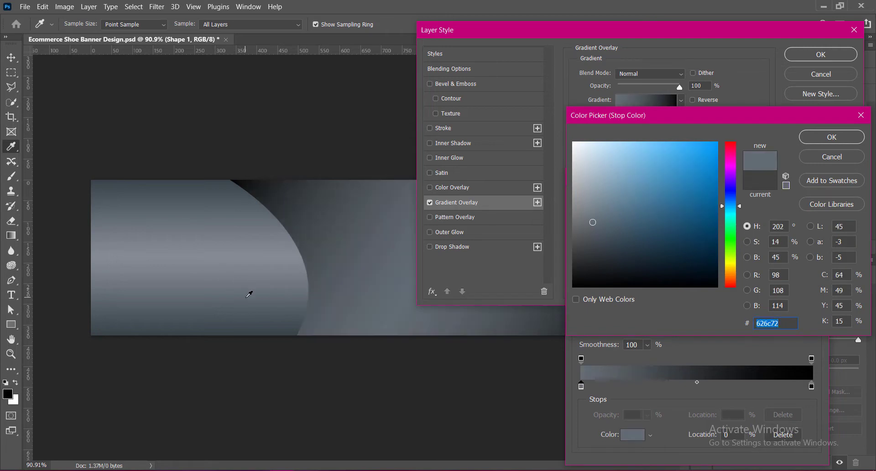
pyautogui.click(282, 313)
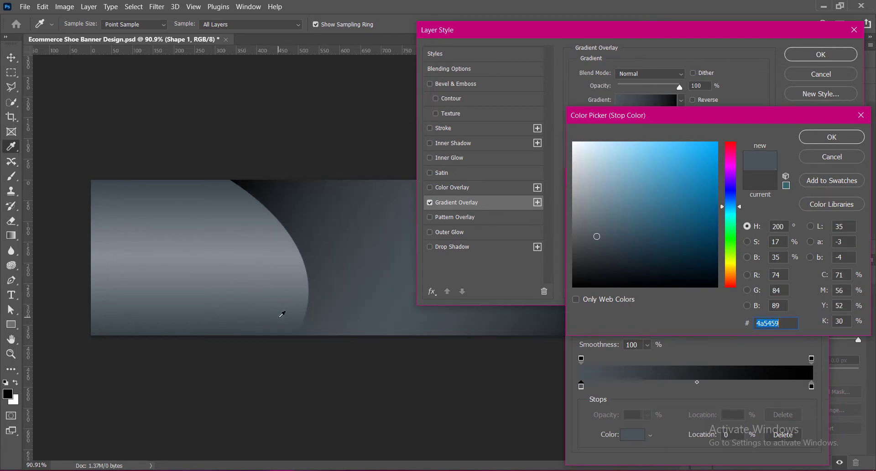
pyautogui.click(267, 313)
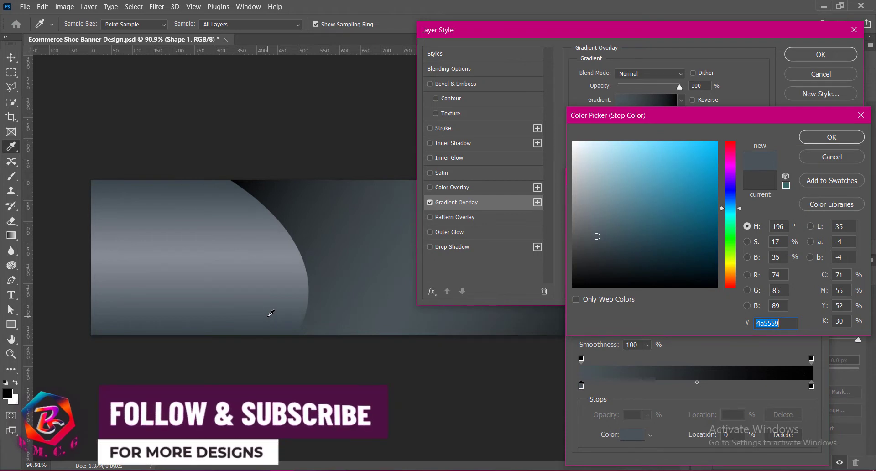
pyautogui.click(293, 303)
pyautogui.click(293, 320)
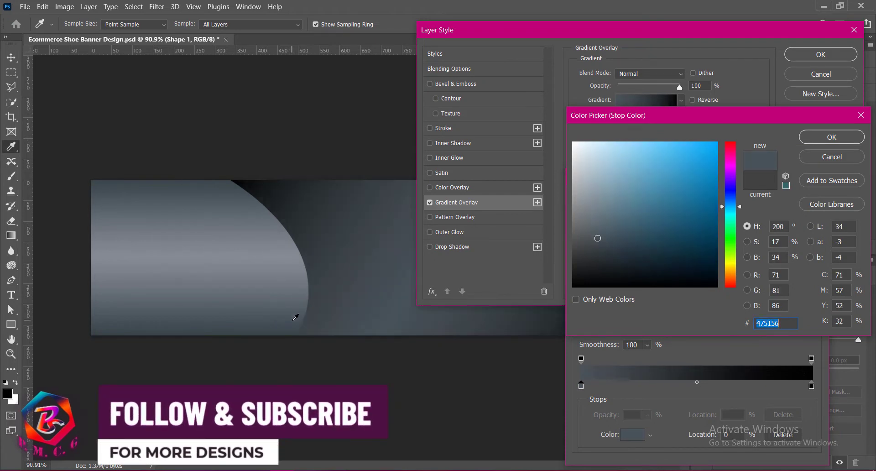
pyautogui.click(294, 325)
pyautogui.click(822, 141)
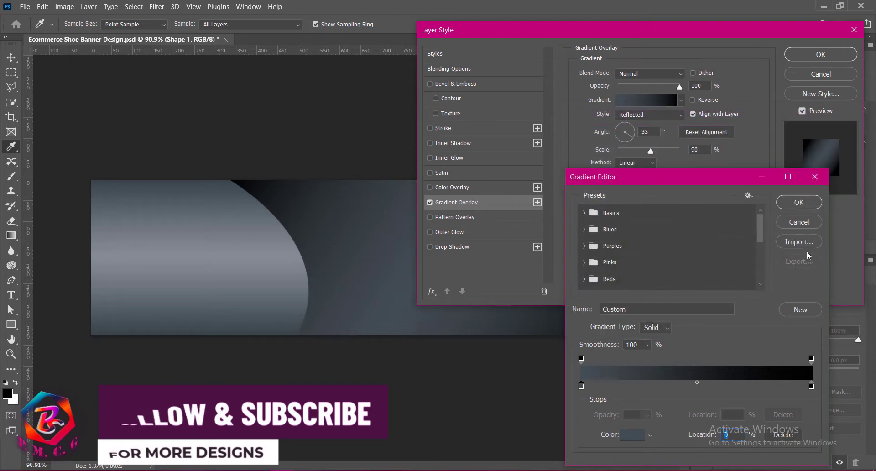
# Move the overlay gradient's color midpoint to 42%, apply the layer style, and save the document.
pyautogui.moveTo(697, 381); pyautogui.dragTo(681, 385)
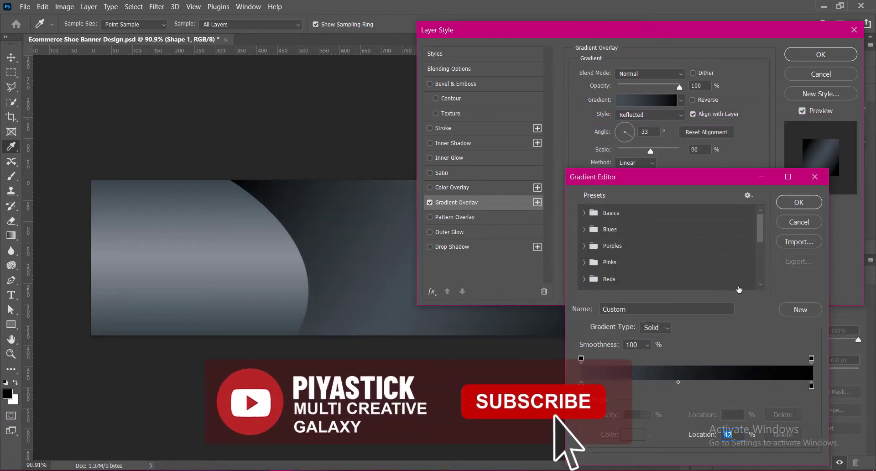
pyautogui.click(803, 204)
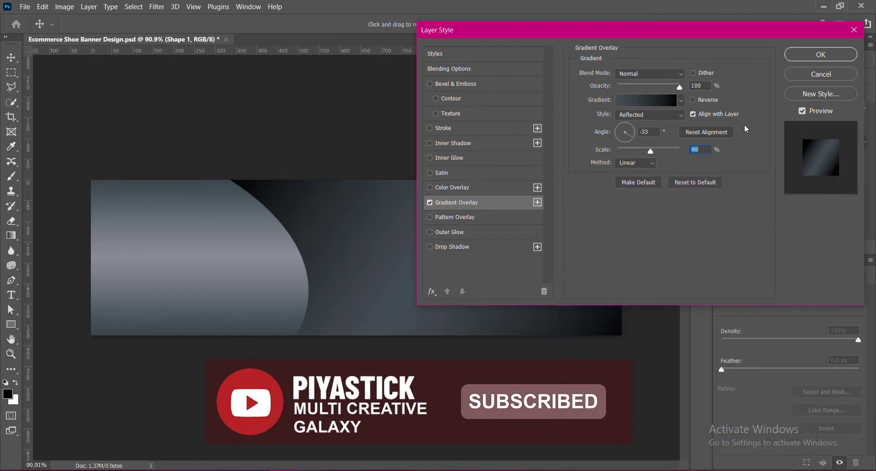
pyautogui.click(807, 54)
pyautogui.hotkey('ctrl', 's')
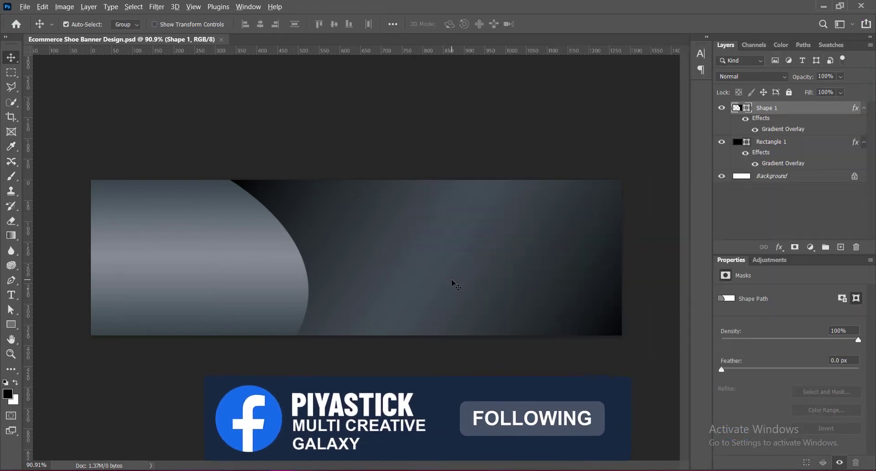
# Duplicate the curved shape slightly to the left and place the copy beneath the original in the layer order.
pyautogui.moveTo(451, 284); pyautogui.dragTo(419, 283)
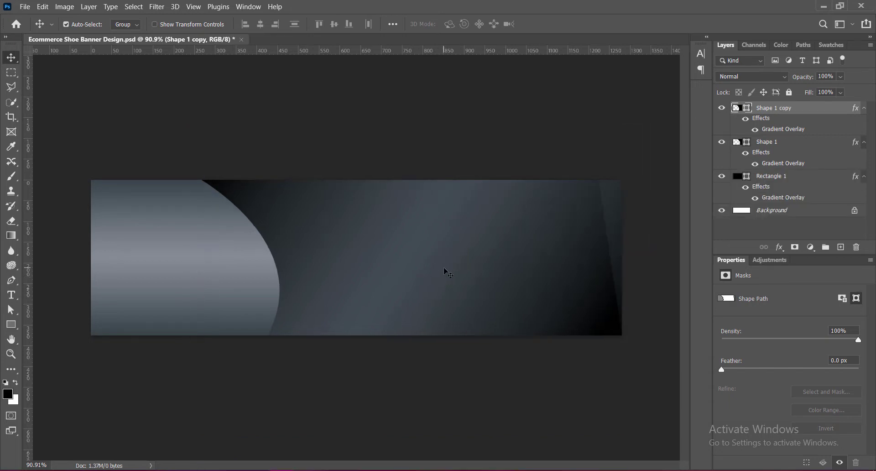
pyautogui.moveTo(773, 110); pyautogui.dragTo(771, 174)
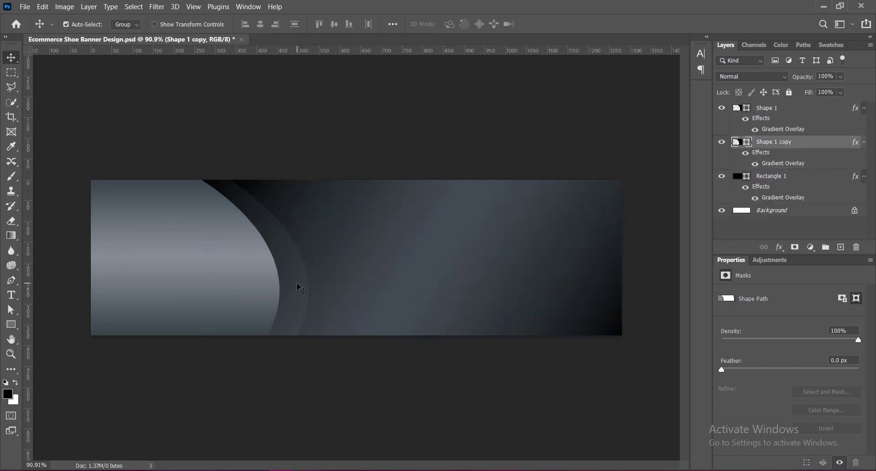
# Reverse the copied curved shape's gradient overlay and set its scale to 54%.
pyautogui.rightClick(734, 142)
pyautogui.click(742, 146)
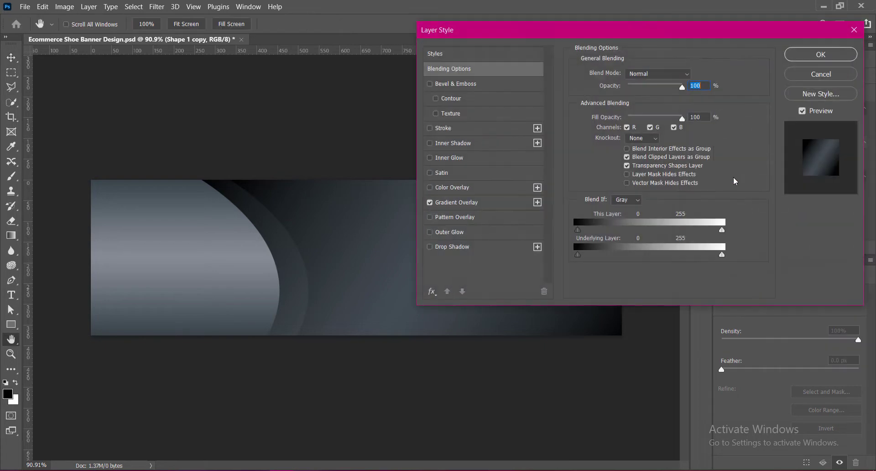
pyautogui.click(456, 202)
pyautogui.click(693, 100)
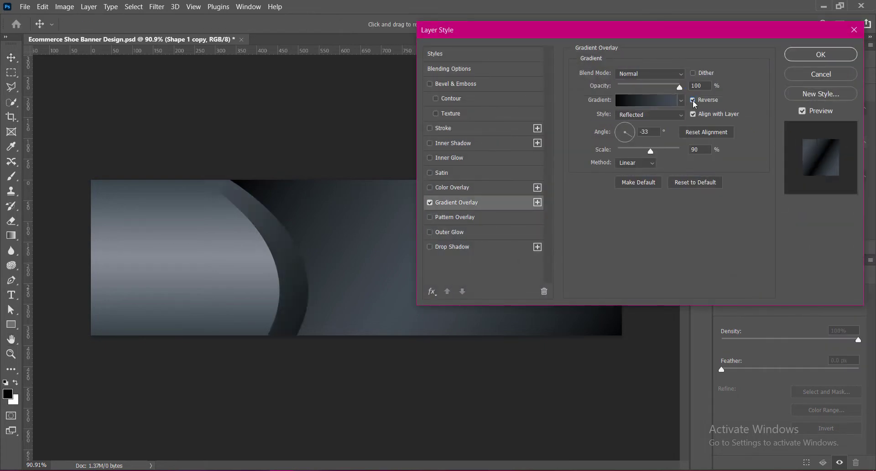
pyautogui.moveTo(654, 155); pyautogui.dragTo(636, 155)
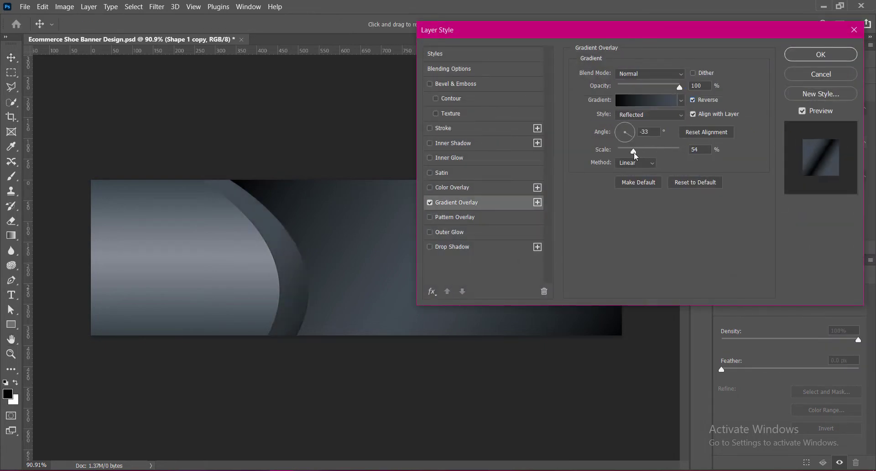
pyautogui.click(821, 55)
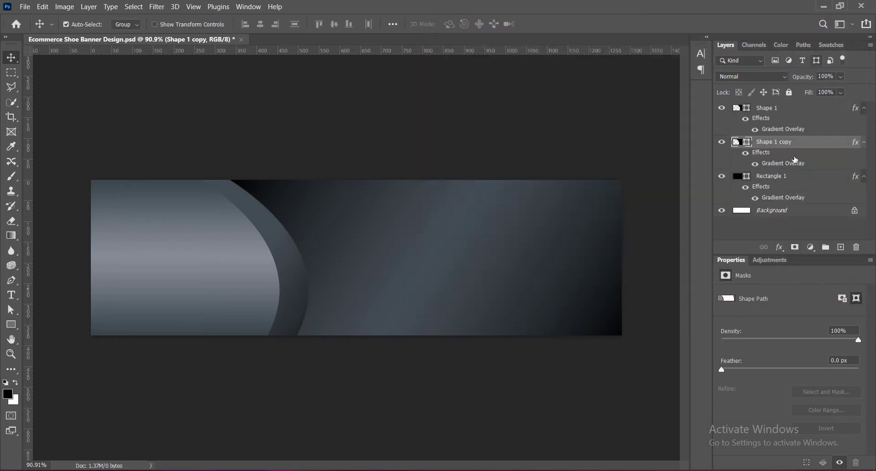
# Rotate the copied curved shape by 7.72° and shift it right so its curve tapers into the original shape's top edge.
pyautogui.hotkey('ctrl', 't')
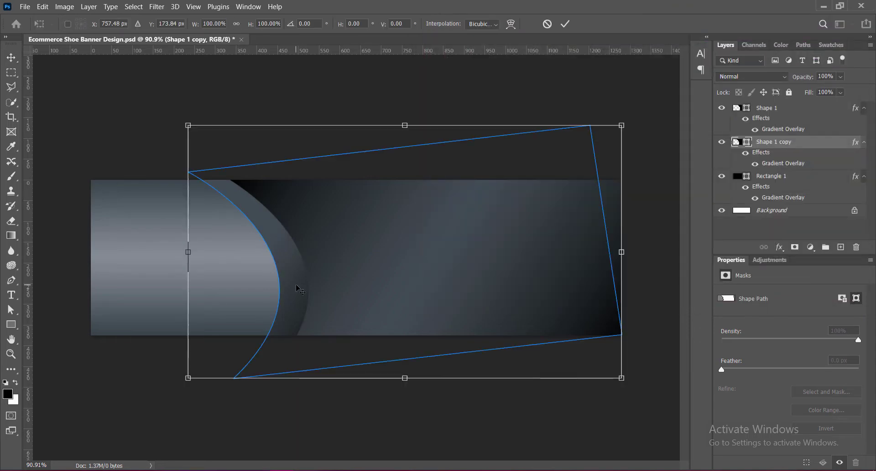
pyautogui.moveTo(636, 114); pyautogui.dragTo(648, 130)
pyautogui.moveTo(414, 275); pyautogui.dragTo(433, 289)
pyautogui.moveTo(651, 427)
pyautogui.mouseDown()
pyautogui.moveTo(646, 433)
pyautogui.moveTo(643, 422)
pyautogui.mouseUp()
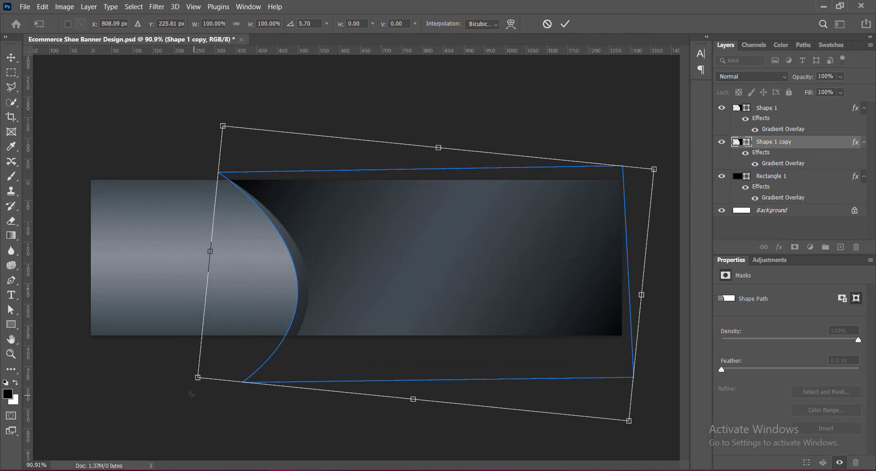
pyautogui.moveTo(187, 386); pyautogui.dragTo(176, 382)
pyautogui.moveTo(576, 374); pyautogui.dragTo(569, 377)
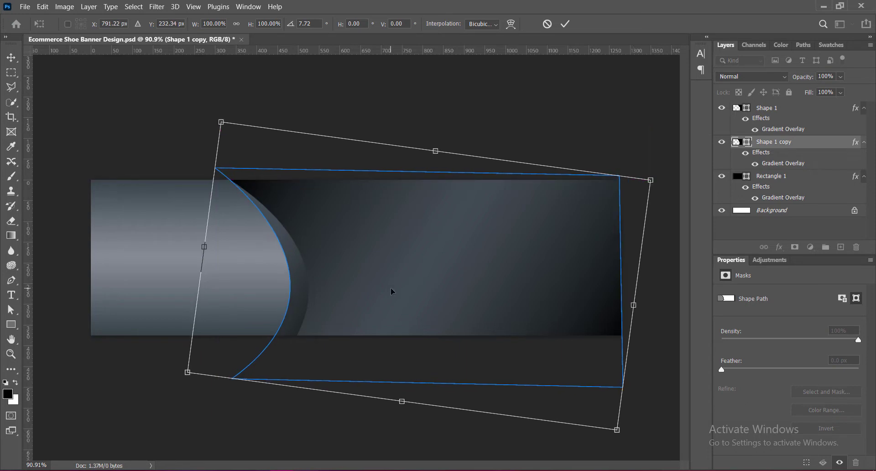
pyautogui.press('Return')
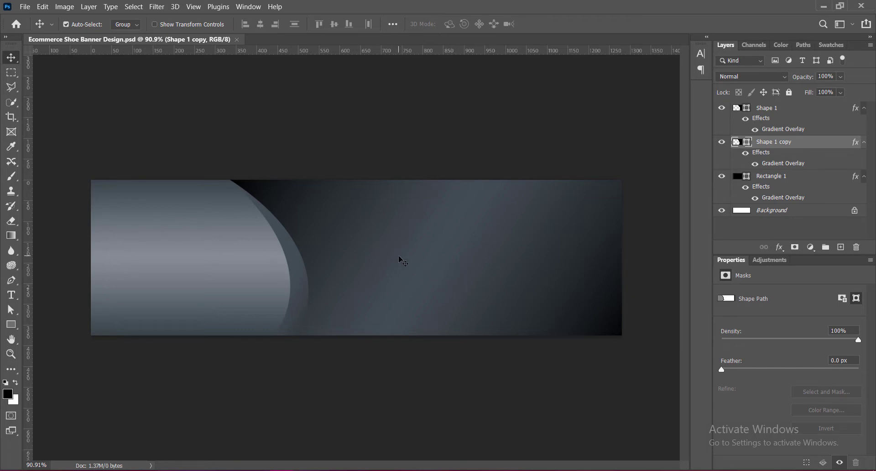
# Duplicate both curved shapes to the left and place the copies beneath the originals, just above the background rectangle.
pyautogui.hotkey('alt', ']')
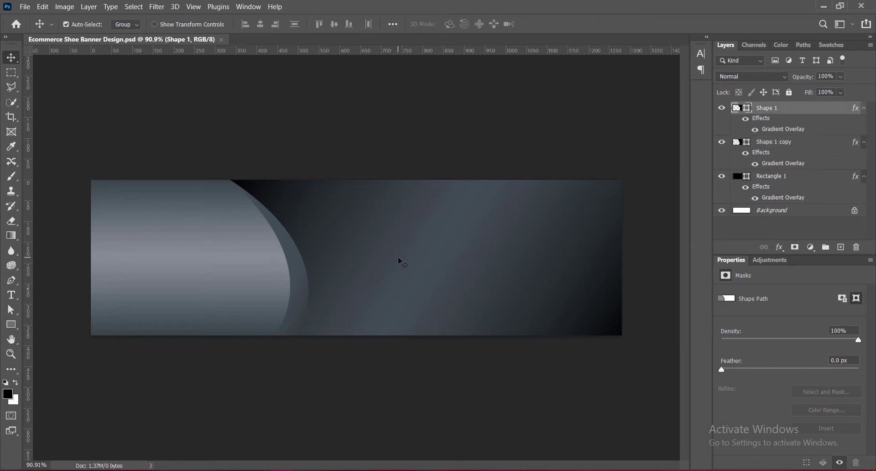
pyautogui.keyDown('shift'); pyautogui.click(302, 287); pyautogui.keyUp('shift')
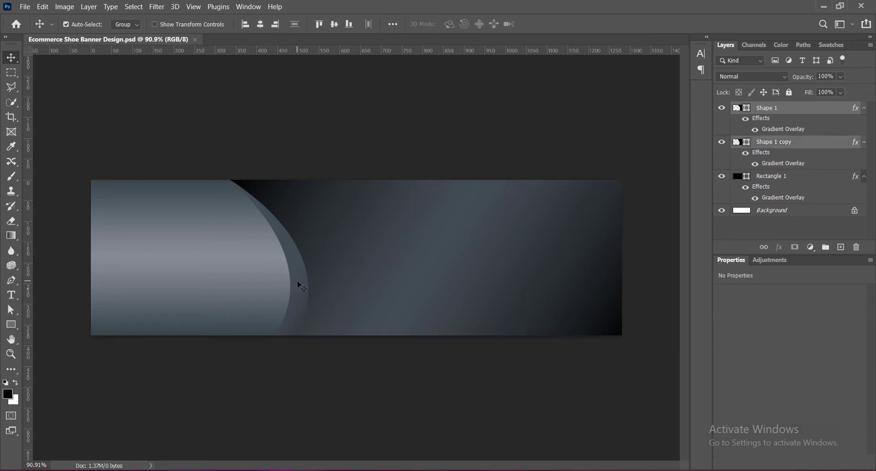
pyautogui.keyDown('alt'); pyautogui.moveTo(454, 285); pyautogui.dragTo(412, 284); pyautogui.keyUp('alt')
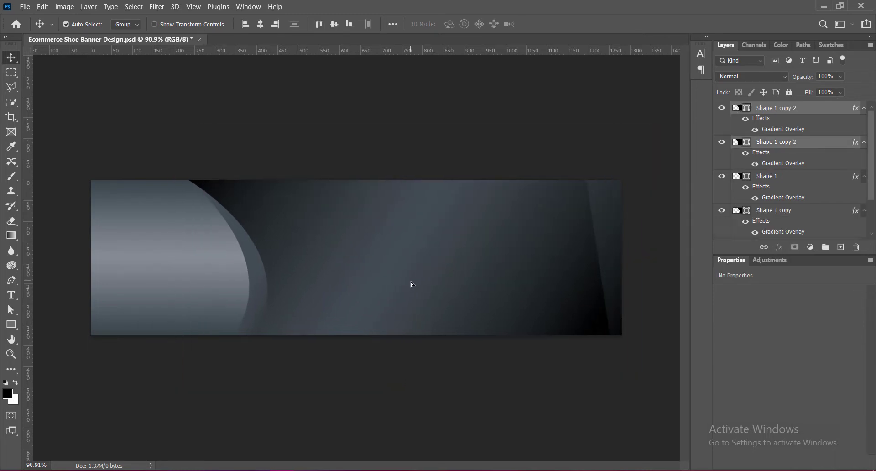
pyautogui.moveTo(776, 110); pyautogui.dragTo(779, 221)
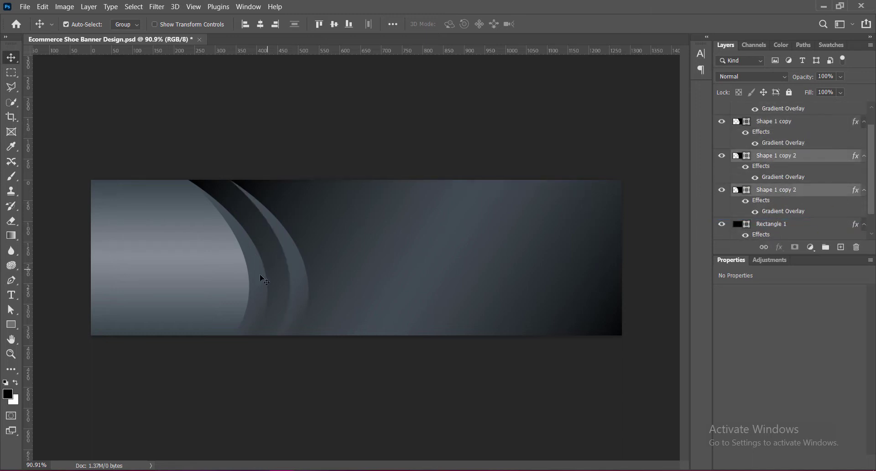
pyautogui.moveTo(277, 275); pyautogui.dragTo(264, 273)
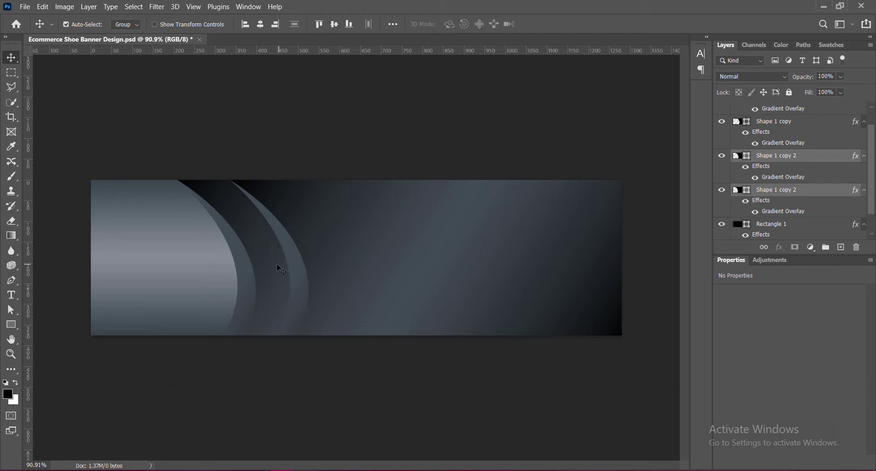
# Rotate the duplicated pair of curved shapes clockwise and move it right, bringing its upper tip near the original pair's tip.
pyautogui.hotkey('ctrl', 't')
pyautogui.moveTo(642, 135); pyautogui.dragTo(651, 156)
pyautogui.moveTo(418, 296)
pyautogui.mouseDown()
pyautogui.moveTo(422, 349)
pyautogui.moveTo(433, 302)
pyautogui.mouseUp()
pyautogui.moveTo(619, 433)
pyautogui.mouseDown()
pyautogui.moveTo(623, 422)
pyautogui.moveTo(615, 427)
pyautogui.mouseUp()
pyautogui.click(566, 24)
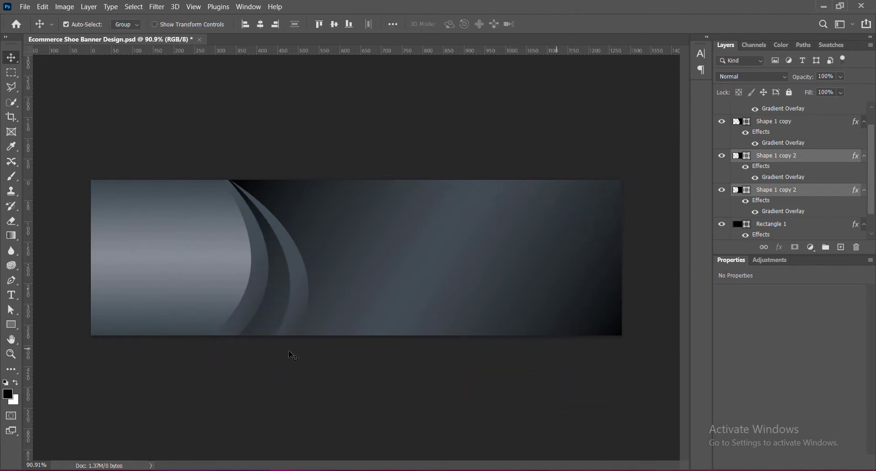
# Rotate the lowest curved shape by -7.85° and reposition it at about X 733 px, Y 218 px.
pyautogui.click(254, 322)
pyautogui.hotkey('ctrl', 't')
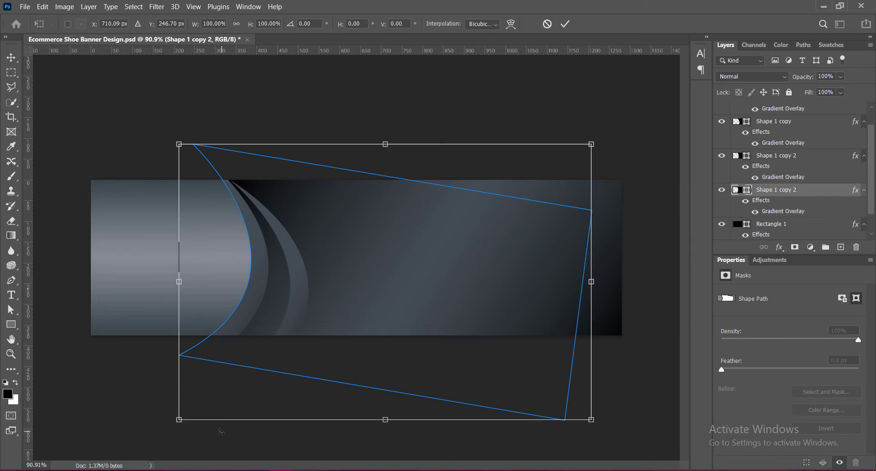
pyautogui.moveTo(160, 421); pyautogui.dragTo(203, 422)
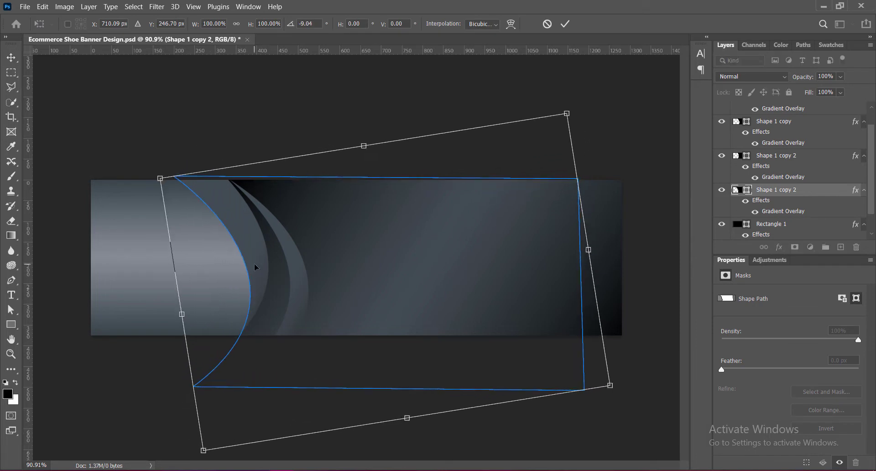
pyautogui.moveTo(255, 267); pyautogui.dragTo(263, 260)
pyautogui.moveTo(631, 386)
pyautogui.mouseDown()
pyautogui.moveTo(640, 394)
pyautogui.moveTo(637, 386)
pyautogui.mouseUp()
pyautogui.moveTo(256, 259); pyautogui.dragTo(262, 254)
pyautogui.press('Left')
pyautogui.press('Left')
pyautogui.press('Left')
pyautogui.press('Left')
pyautogui.press('Left')
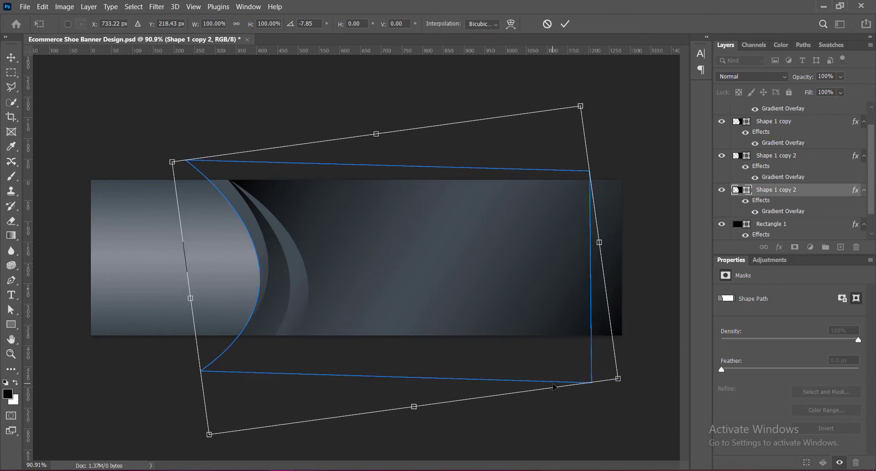
pyautogui.click(564, 24)
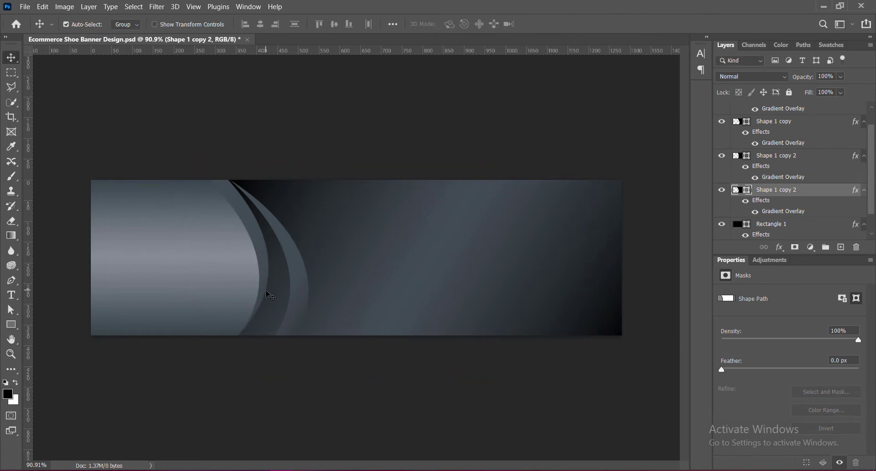
# Move the original front pair of curved shapes slightly to the right and fine-tune its position and rotation.
pyautogui.click(302, 279)
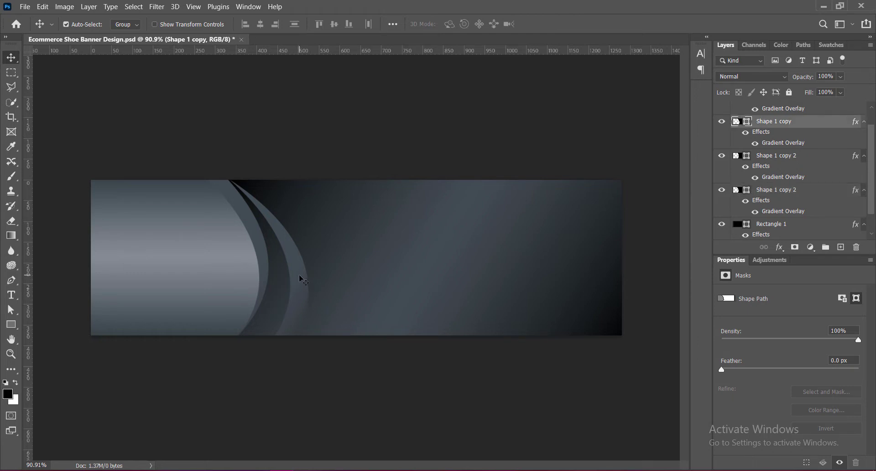
pyautogui.keyDown('shift'); pyautogui.click(327, 273); pyautogui.keyUp('shift')
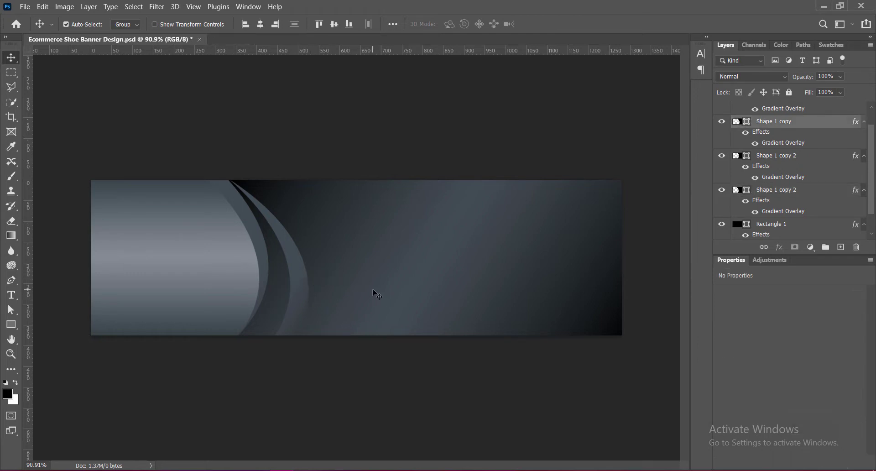
pyautogui.moveTo(374, 290); pyautogui.dragTo(400, 292)
pyautogui.hotkey('ctrl', 't')
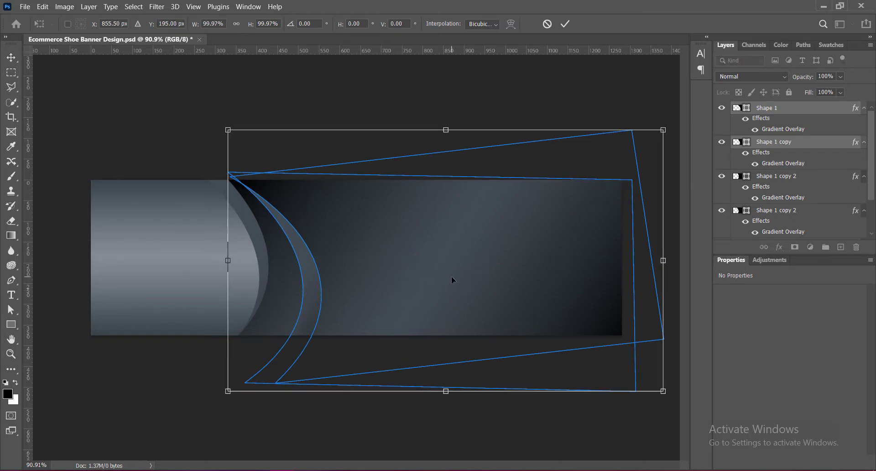
pyautogui.press('Up')
pyautogui.press('Up')
pyautogui.press('Up')
pyautogui.moveTo(214, 399); pyautogui.dragTo(218, 399)
pyautogui.click(565, 23)
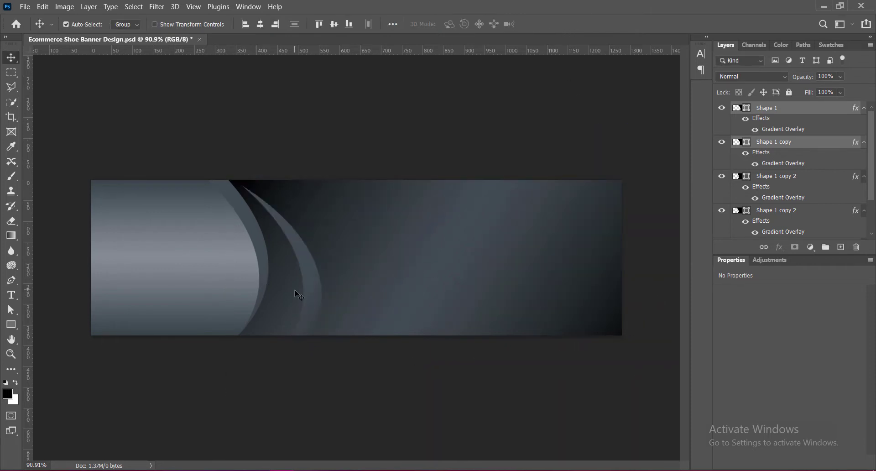
# Rotate the back pair of curved shapes by -5.01° and nudge it to about X 748 px, Y 170 px.
pyautogui.click(283, 294)
pyautogui.keyDown('shift'); pyautogui.click(262, 256); pyautogui.keyUp('shift')
pyautogui.hotkey('ctrl', 't')
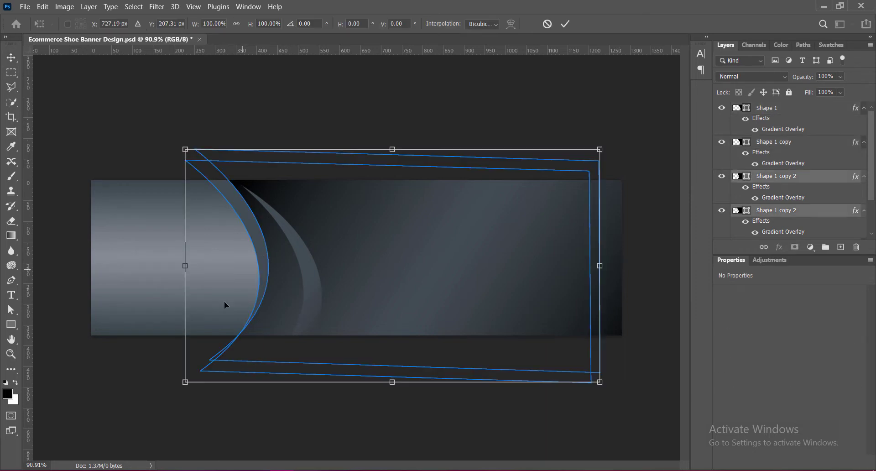
pyautogui.moveTo(615, 402); pyautogui.dragTo(636, 378)
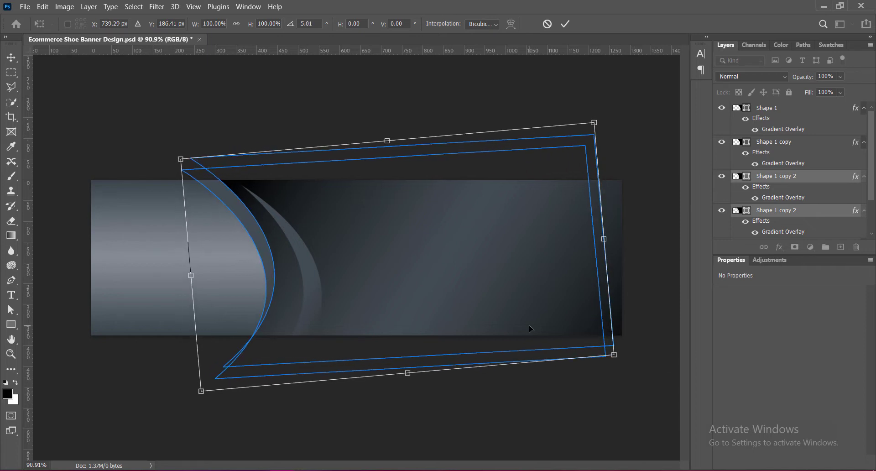
pyautogui.press('Up')
pyautogui.press('Up')
pyautogui.press('Up')
pyautogui.press('Up')
pyautogui.press('Up')
pyautogui.press('Up')
pyautogui.press('Up')
pyautogui.press('Up')
pyautogui.press('Up')
pyautogui.press('Up')
pyautogui.press('Up')
pyautogui.press('Up')
pyautogui.press('Up')
pyautogui.press('Up')
pyautogui.press('Up')
pyautogui.press('Right')
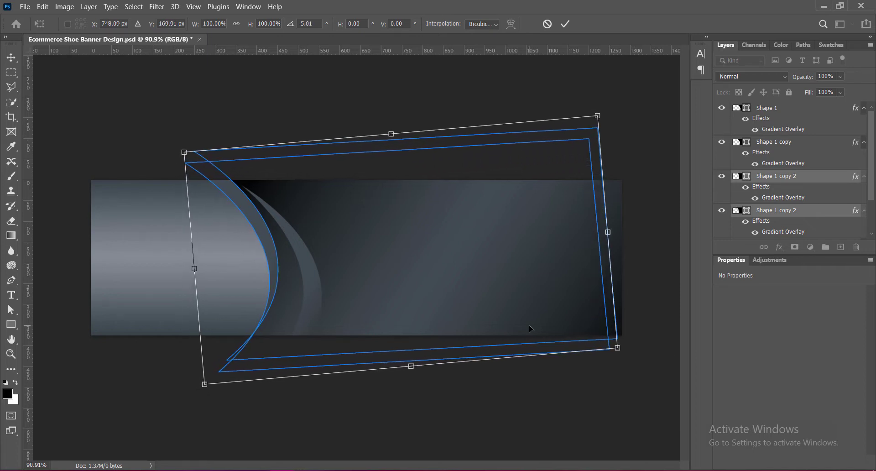
pyautogui.click(565, 24)
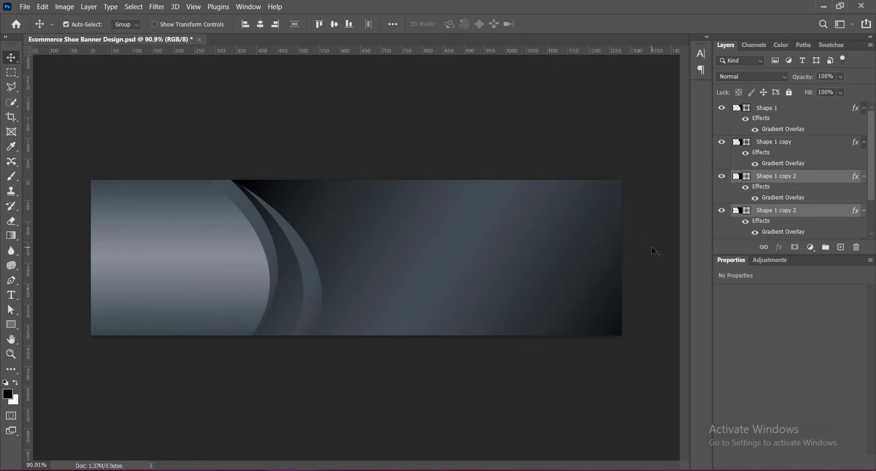
# Set the lowest curved shape's reversed gradient overlay to 18% scale and a 21° angle, and apply the layer style.
pyautogui.click(736, 212)
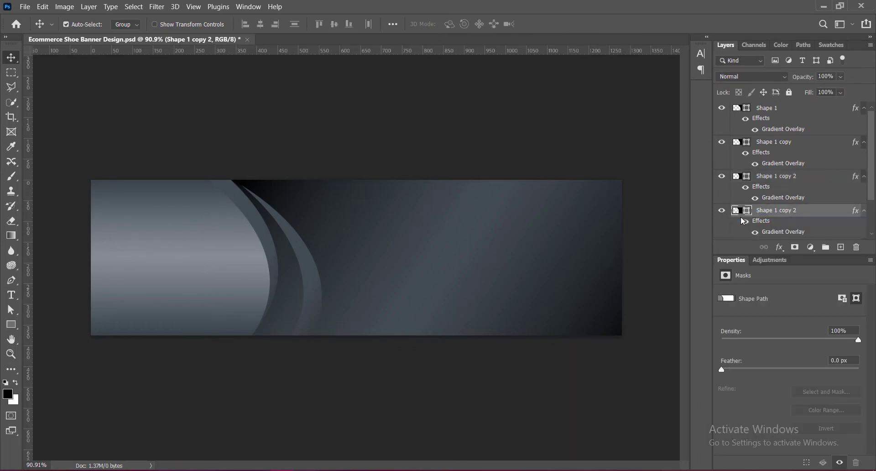
pyautogui.doubleClick(741, 216)
pyautogui.click(466, 204)
pyautogui.click(693, 101)
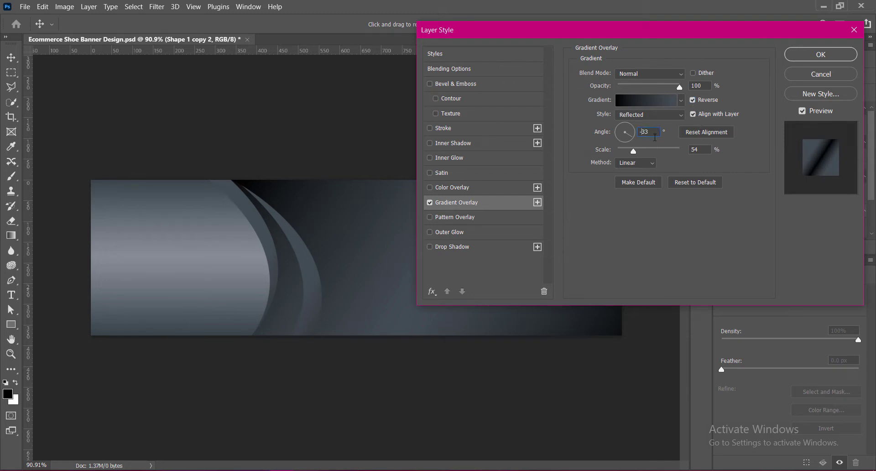
pyautogui.press('BackSpace')
pyautogui.moveTo(638, 151); pyautogui.dragTo(622, 151)
pyautogui.click(693, 99)
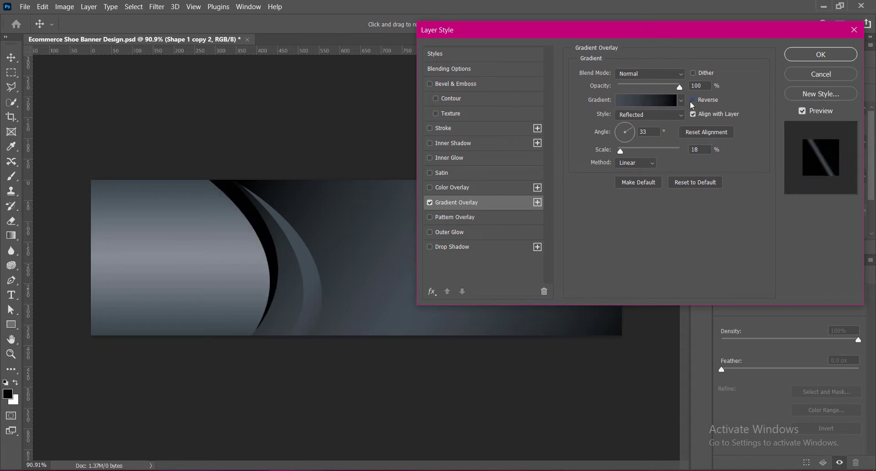
pyautogui.click(693, 100)
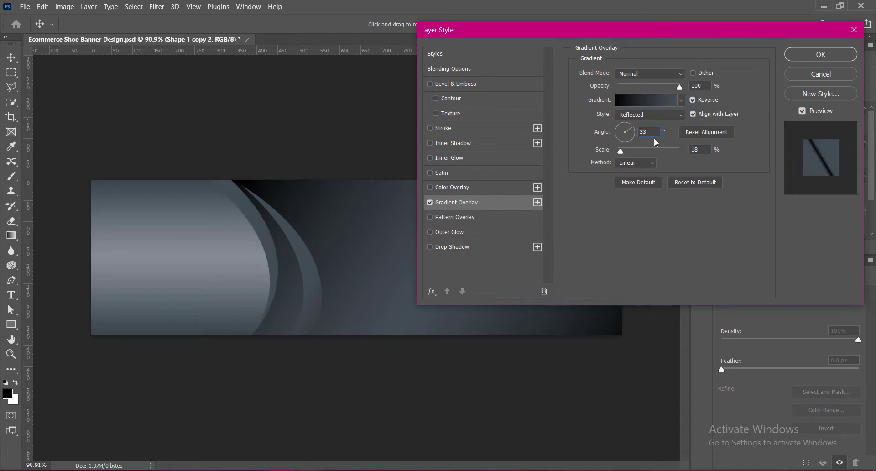
pyautogui.write('-')
pyautogui.doubleClick(640, 135)
pyautogui.write('21')
pyautogui.click(836, 55)
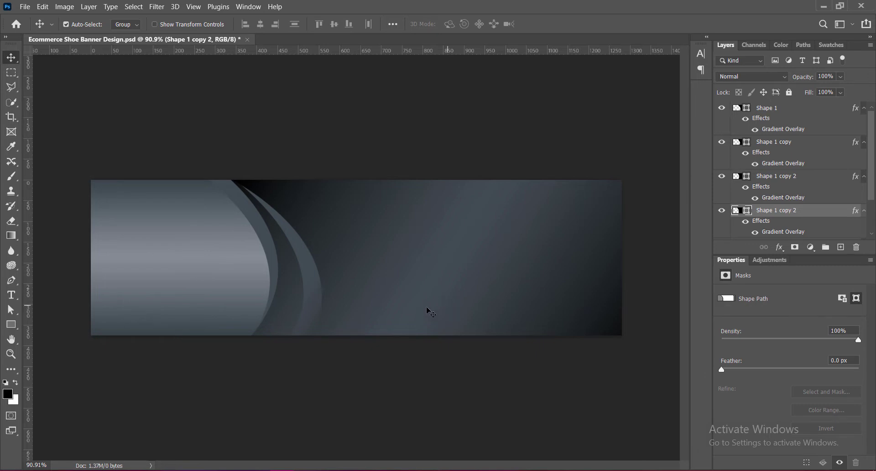
# Move all four curved shapes together about 70 px to the right.
pyautogui.click(293, 307)
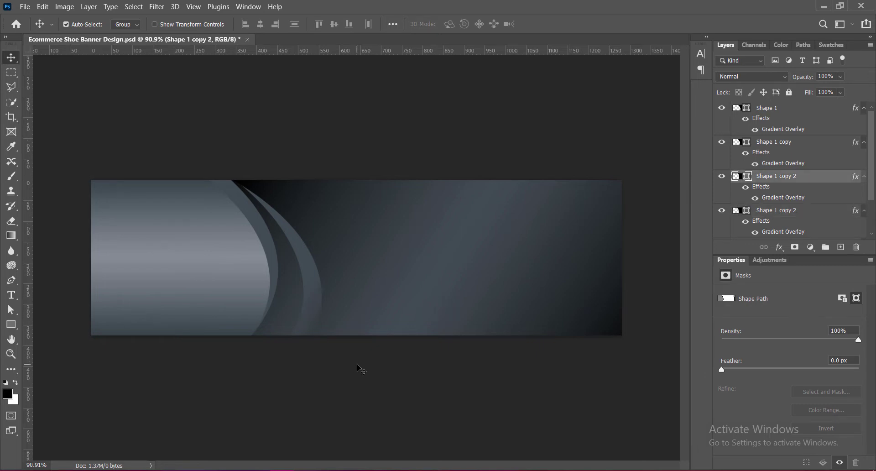
pyautogui.click(382, 269)
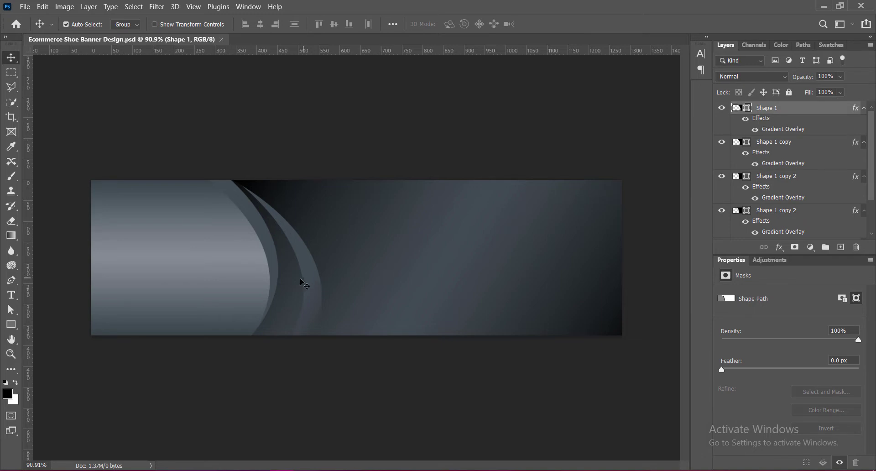
pyautogui.keyDown('shift'); pyautogui.click(324, 291); pyautogui.keyUp('shift')
pyautogui.keyDown('shift'); pyautogui.click(303, 293); pyautogui.keyUp('shift')
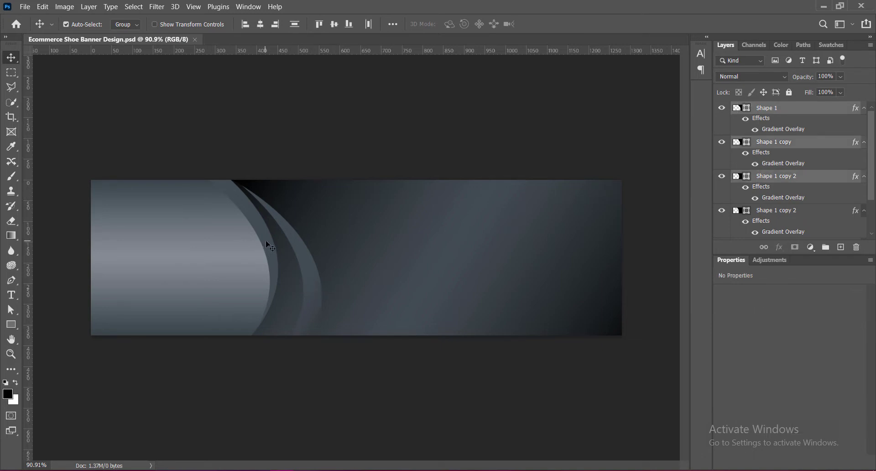
pyautogui.keyDown('shift'); pyautogui.click(266, 240); pyautogui.keyUp('shift')
pyautogui.hotkey('shift', 'Right')
pyautogui.hotkey('shift', 'Right')
pyautogui.hotkey('shift', 'Right')
pyautogui.hotkey('shift', 'Right')
pyautogui.hotkey('shift', 'Right')
pyautogui.hotkey('shift', 'Right')
pyautogui.hotkey('shift', 'Right')
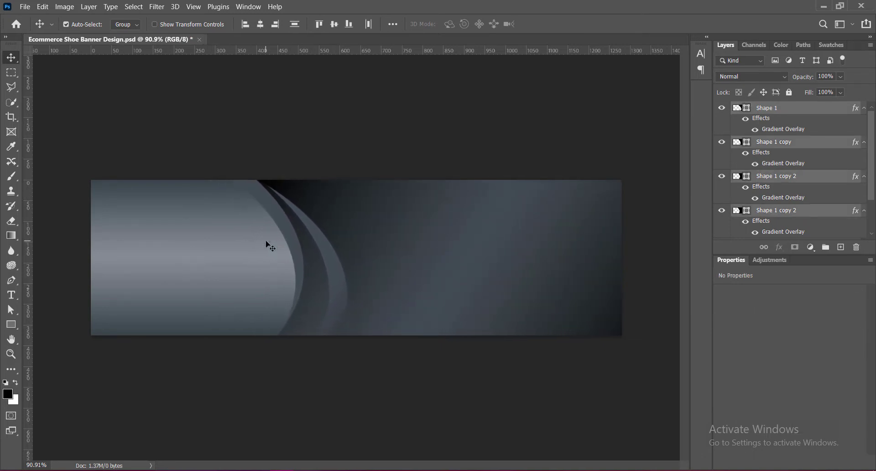
pyautogui.click(401, 414)
# Move the front pair of curved shapes further right and slightly up to X 955 px, Y 182 px, and save the document.
pyautogui.click(414, 287)
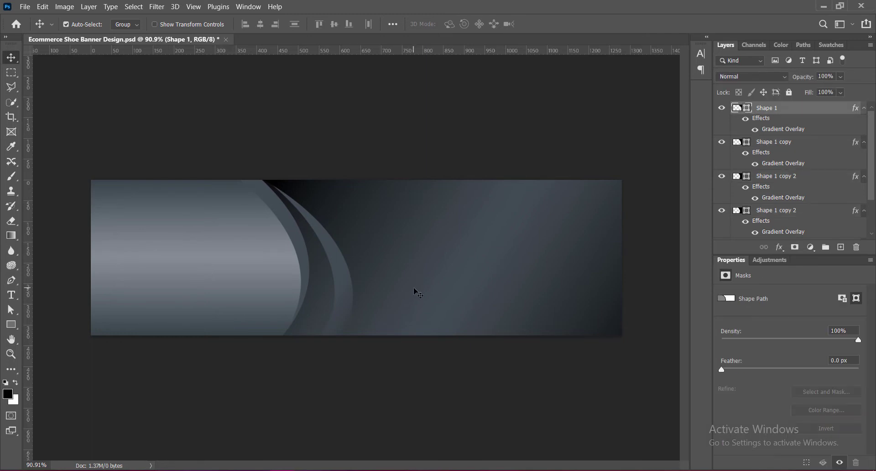
pyautogui.keyDown('shift'); pyautogui.click(346, 287); pyautogui.keyUp('shift')
pyautogui.hotkey('ctrl', 't')
pyautogui.moveTo(383, 248)
pyautogui.mouseDown()
pyautogui.moveTo(397, 250)
pyautogui.moveTo(394, 242)
pyautogui.mouseUp()
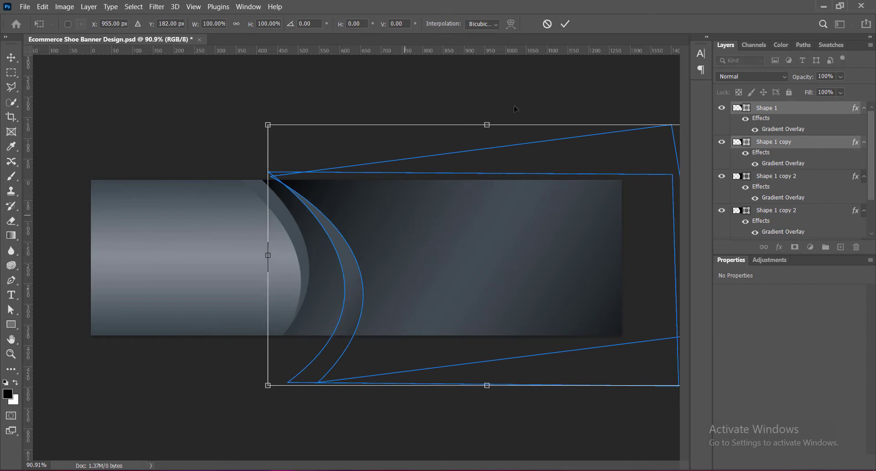
pyautogui.press('Return')
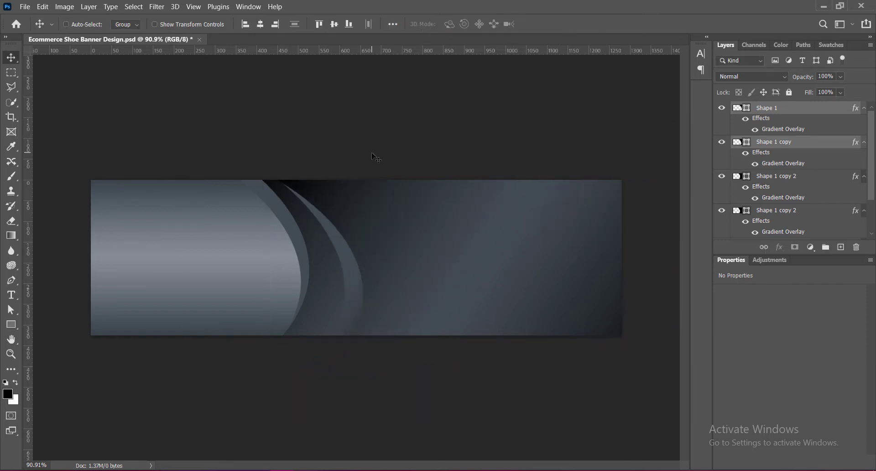
pyautogui.hotkey('ctrl', 's')
# Add an inner shadow with 9% choke to the narrow dark curved shape beside the left panel, and apply the layer style.
pyautogui.click(323, 306)
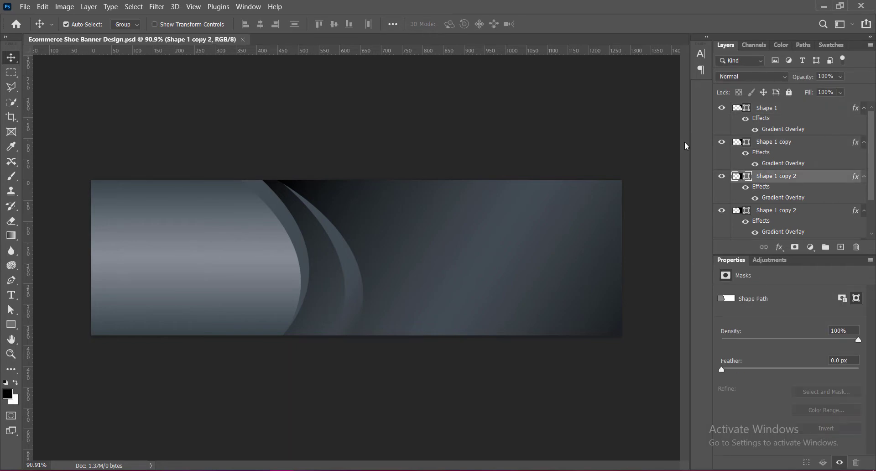
pyautogui.rightClick(738, 177)
pyautogui.click(748, 182)
pyautogui.click(429, 144)
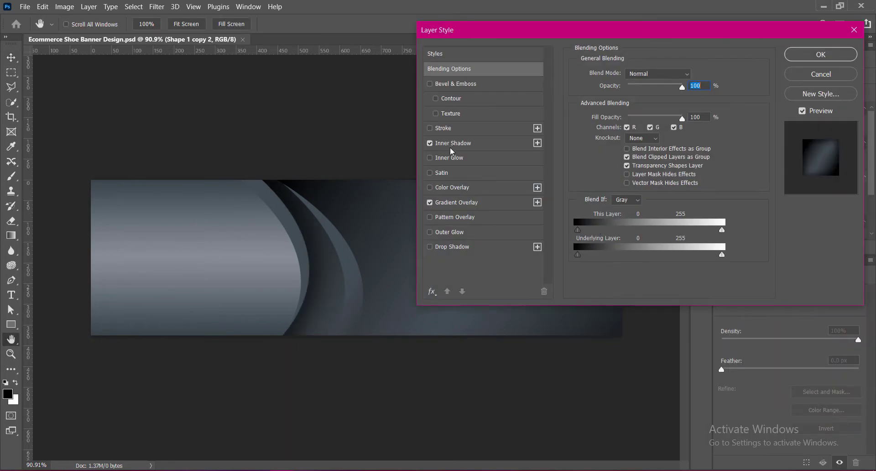
pyautogui.click(450, 149)
pyautogui.moveTo(630, 138); pyautogui.dragTo(624, 143)
pyautogui.click(682, 136)
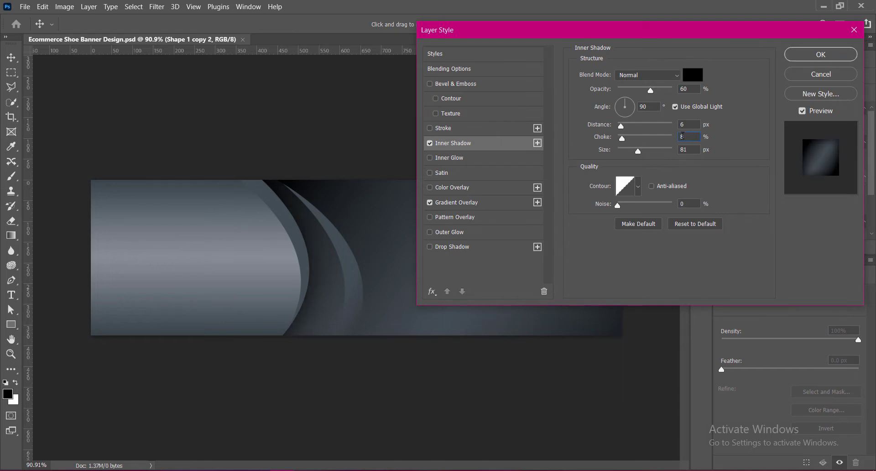
pyautogui.write('9')
pyautogui.click(813, 55)
# Add an inner shadow at 45% opacity and 9% choke to the large front shape (Shape 1), and save the document.
pyautogui.rightClick(738, 108)
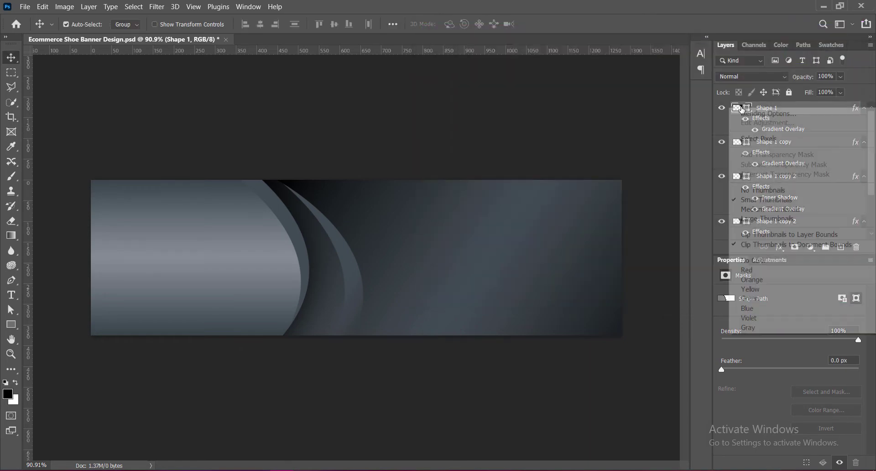
pyautogui.click(742, 120)
pyautogui.click(430, 144)
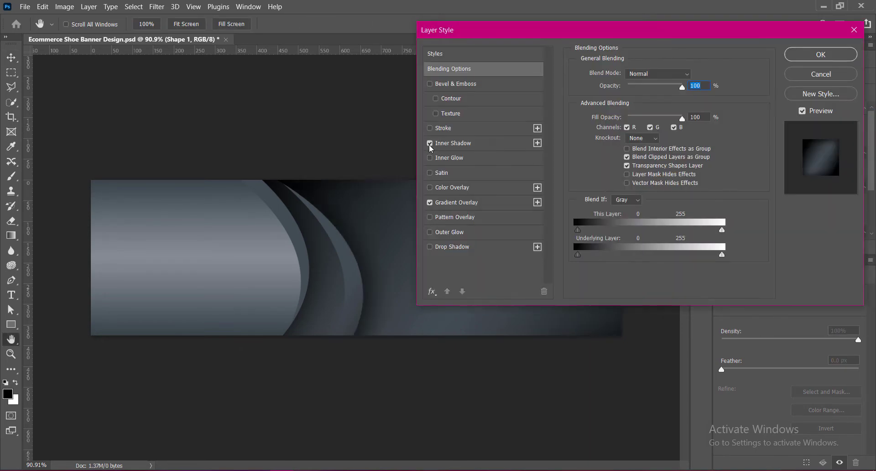
pyautogui.click(458, 144)
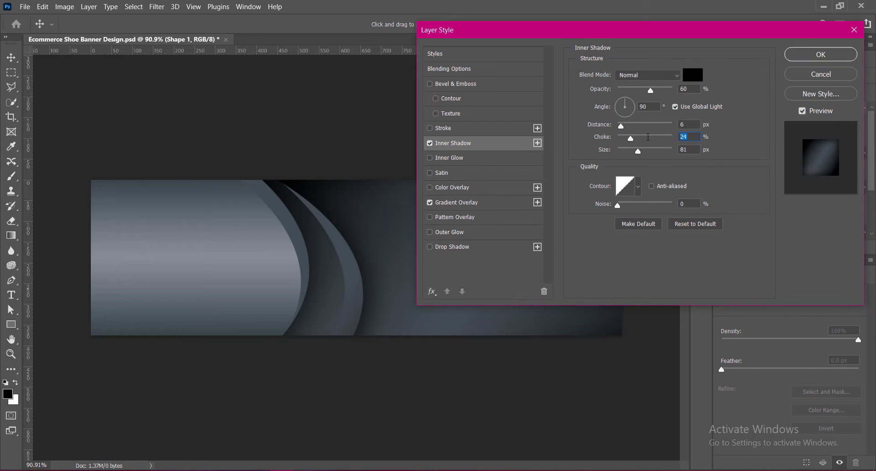
pyautogui.write('9')
pyautogui.write('45')
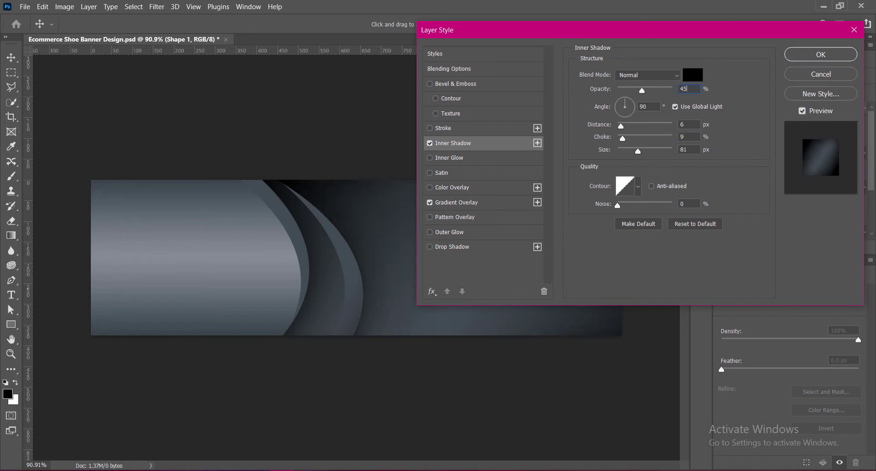
pyautogui.click(792, 54)
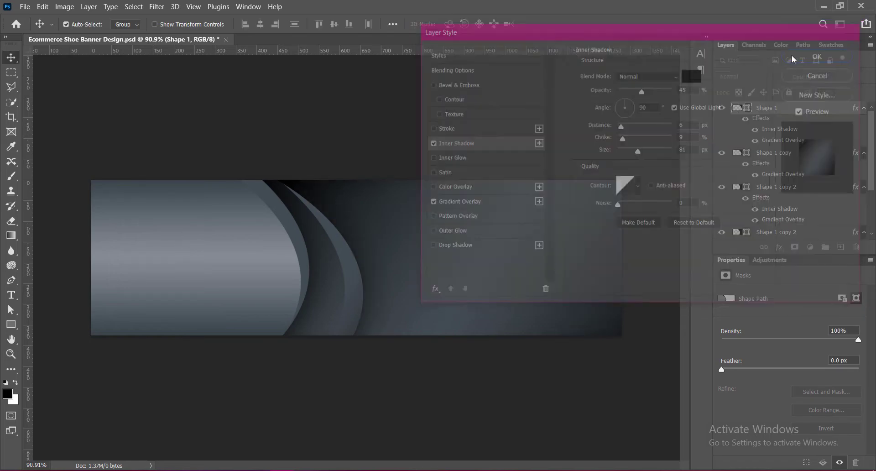
pyautogui.hotkey('ctrl', 's')
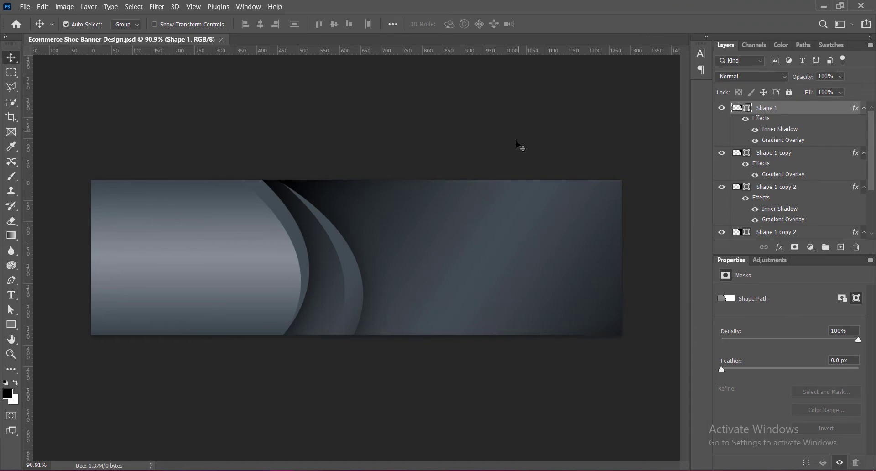
# Enable a Bevel & Emboss texture on the large front shape, using the first pattern of the Water group.
pyautogui.rightClick(741, 108)
pyautogui.click(745, 115)
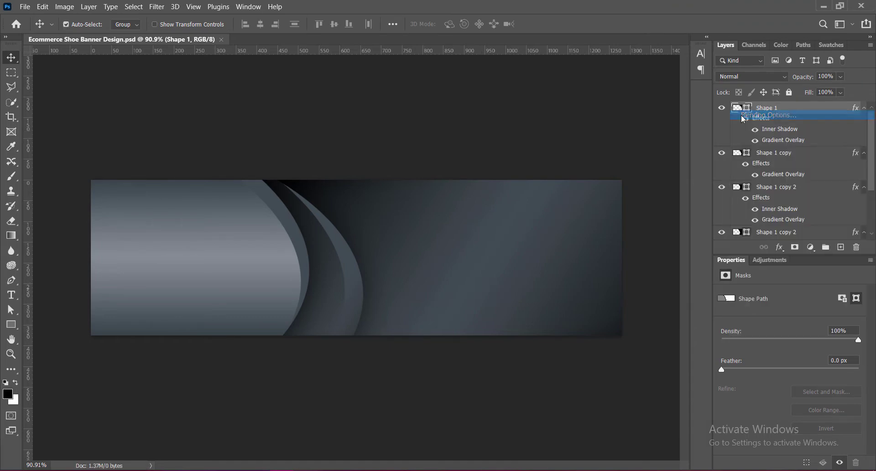
pyautogui.click(436, 113)
pyautogui.moveTo(489, 31); pyautogui.dragTo(555, 32)
pyautogui.click(518, 114)
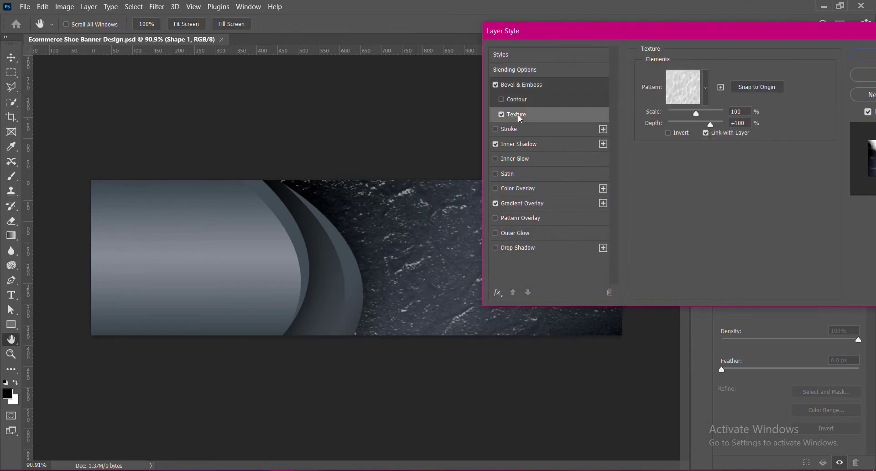
pyautogui.click(706, 87)
pyautogui.click(626, 168)
pyautogui.scroll(-2, 732, 150)
pyautogui.click(641, 158)
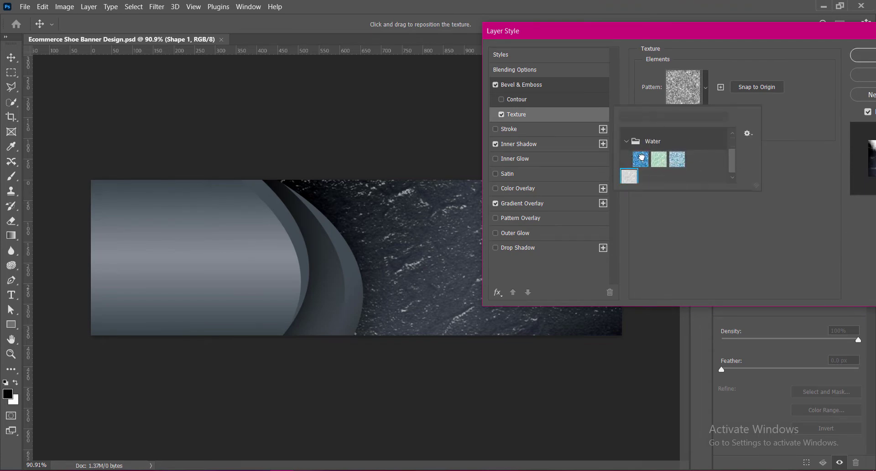
pyautogui.click(678, 159)
pyautogui.doubleClick(645, 163)
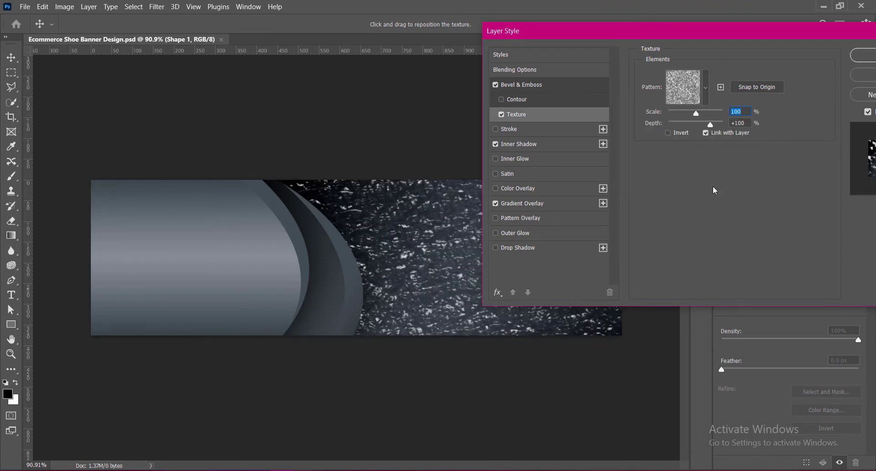
# Set the front shape's texture scale to 1% and lower its depth, leaving the texture uninverted.
pyautogui.moveTo(694, 114); pyautogui.dragTo(659, 116)
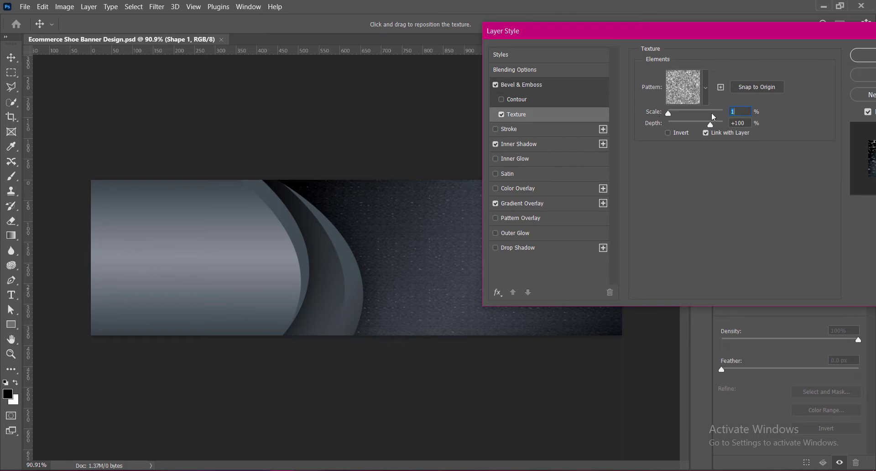
pyautogui.moveTo(703, 125); pyautogui.dragTo(668, 125)
pyautogui.click(669, 132)
pyautogui.click(668, 133)
# Set the front shape's bevel to direction Up, soften 9 px and shadow opacity 6%, and apply the layer style.
pyautogui.click(523, 86)
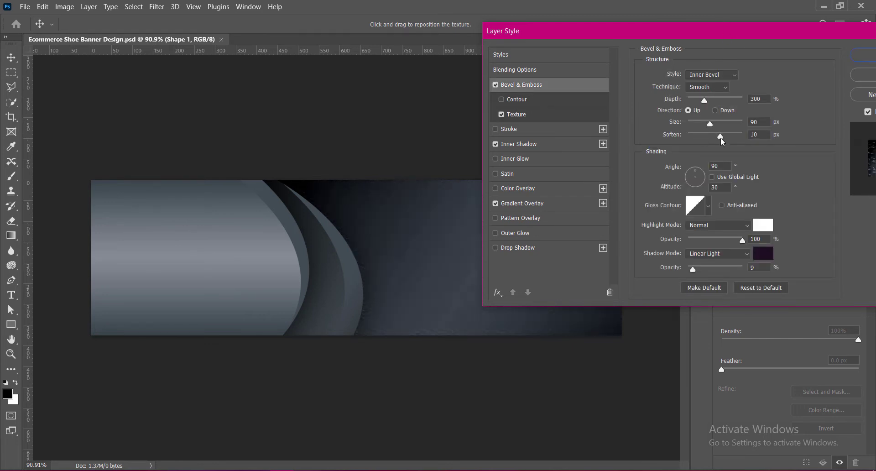
pyautogui.click(715, 110)
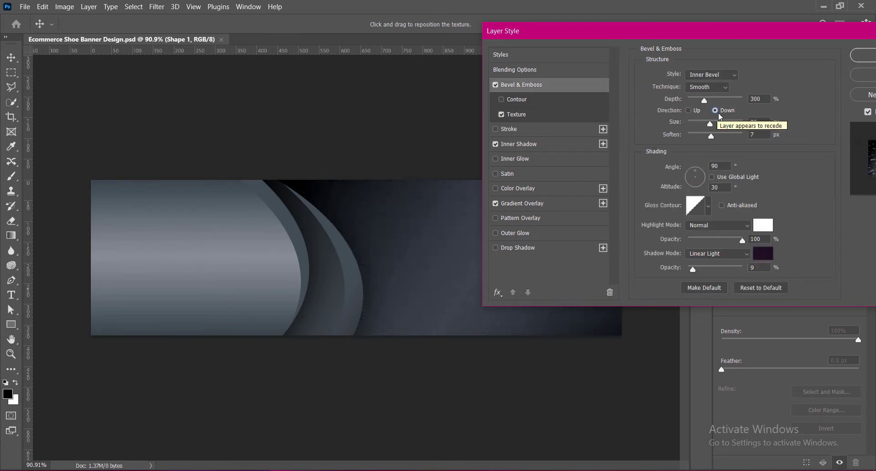
pyautogui.click(688, 111)
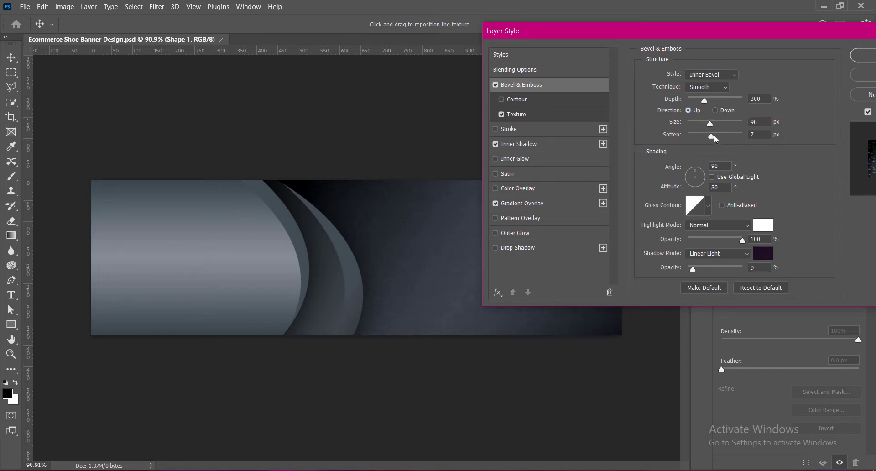
pyautogui.moveTo(706, 134); pyautogui.dragTo(710, 136)
pyautogui.moveTo(711, 136); pyautogui.dragTo(718, 135)
pyautogui.moveTo(693, 270); pyautogui.dragTo(691, 269)
pyautogui.write('12')
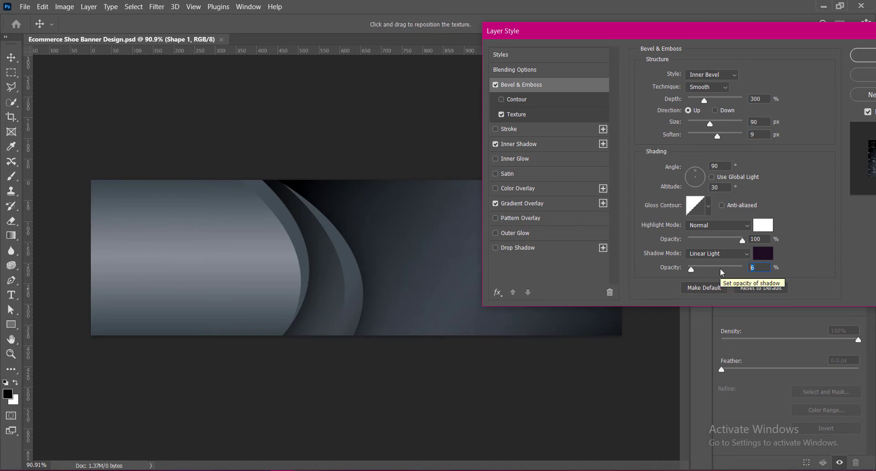
pyautogui.moveTo(768, 31); pyautogui.dragTo(685, 35)
pyautogui.press('Return')
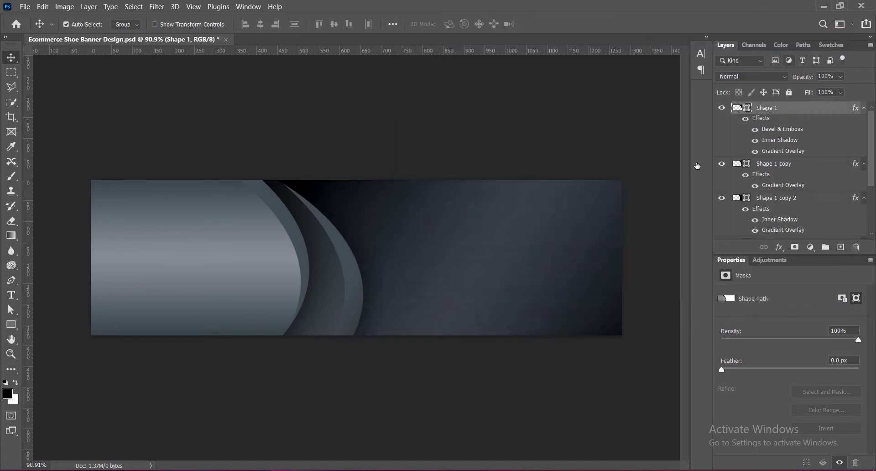
# Enable a Bevel & Emboss texture on the narrow dark curved shape using the first Water pattern at 3% scale and +1000% depth.
pyautogui.click(330, 293)
pyautogui.rightClick(732, 200)
pyautogui.click(745, 205)
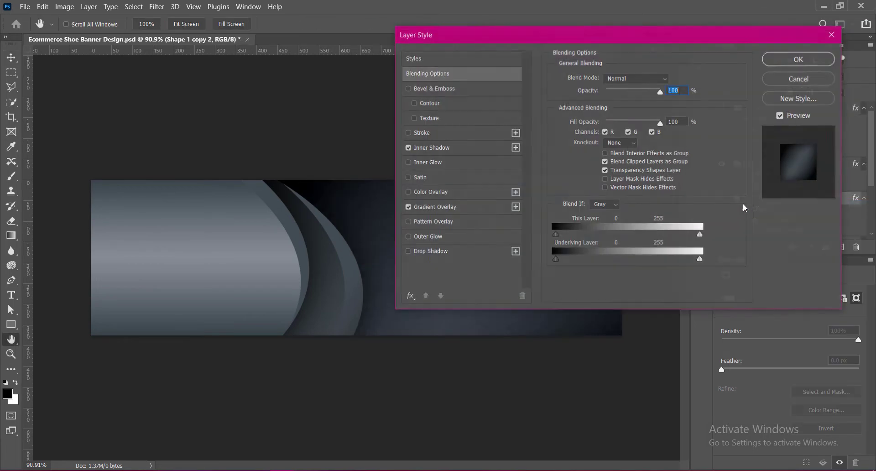
pyautogui.click(415, 118)
pyautogui.click(431, 119)
pyautogui.click(618, 100)
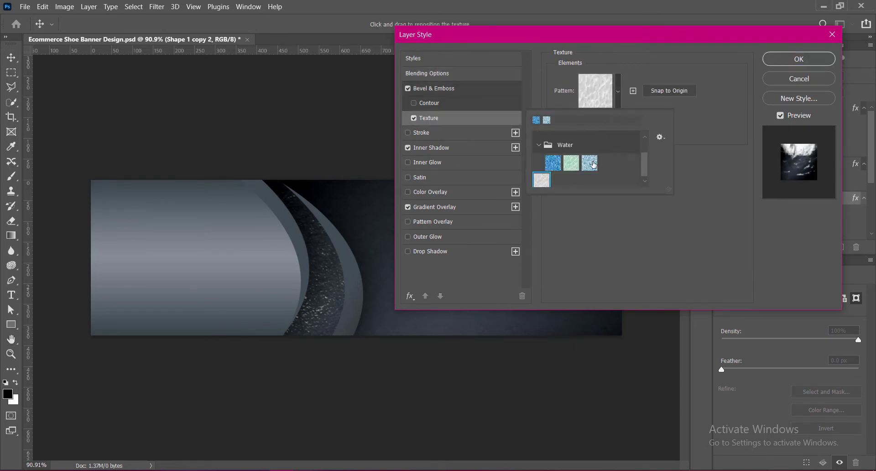
pyautogui.click(590, 161)
pyautogui.click(551, 163)
pyautogui.click(645, 170)
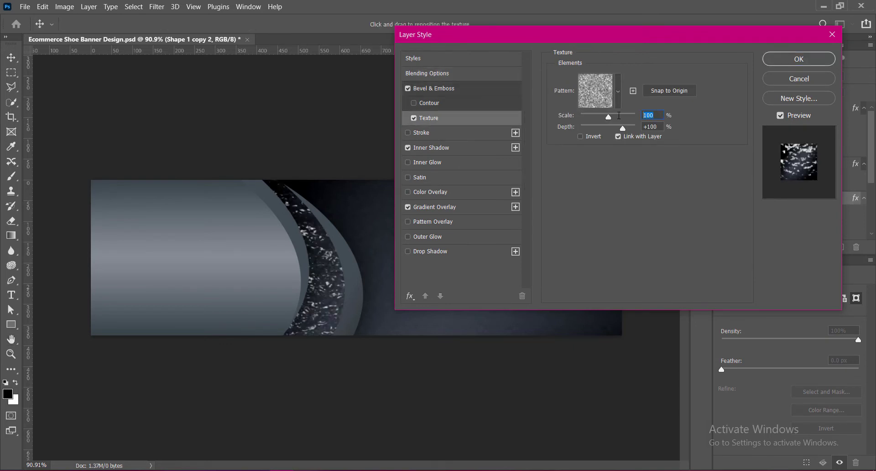
pyautogui.write('3')
pyautogui.moveTo(623, 128); pyautogui.dragTo(645, 133)
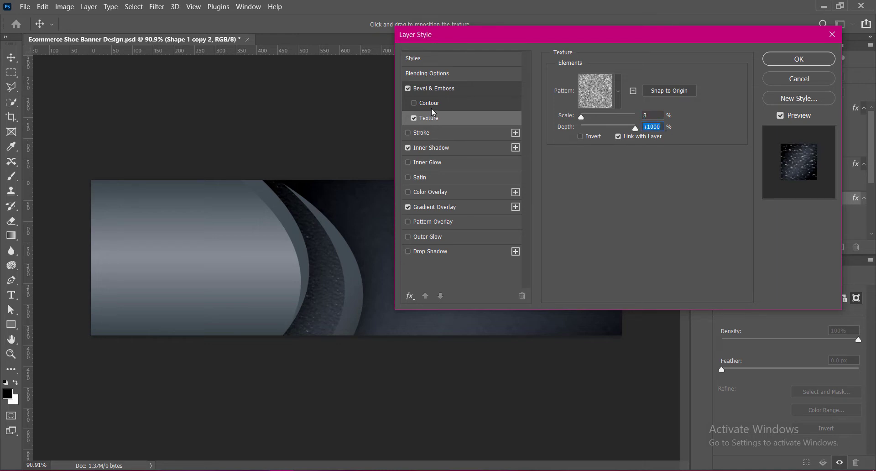
# Soften the narrow dark shape's bevel by 6 px, apply the layer style and save the document.
pyautogui.click(432, 89)
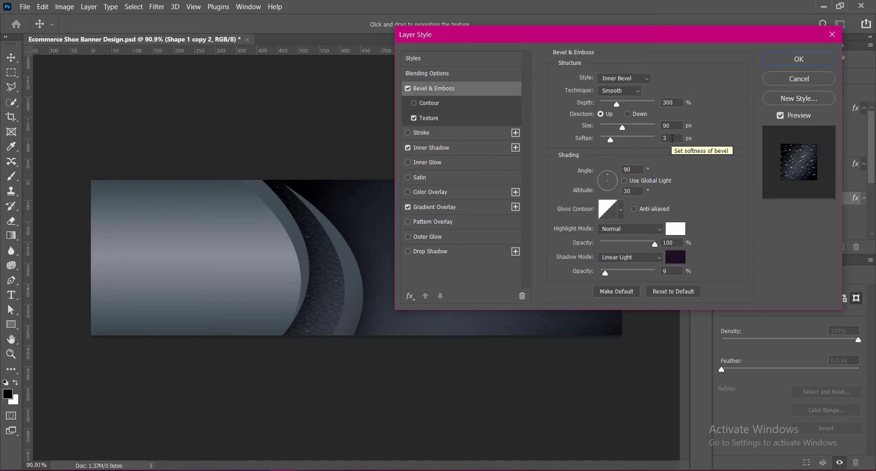
pyautogui.doubleClick(673, 137)
pyautogui.write('6')
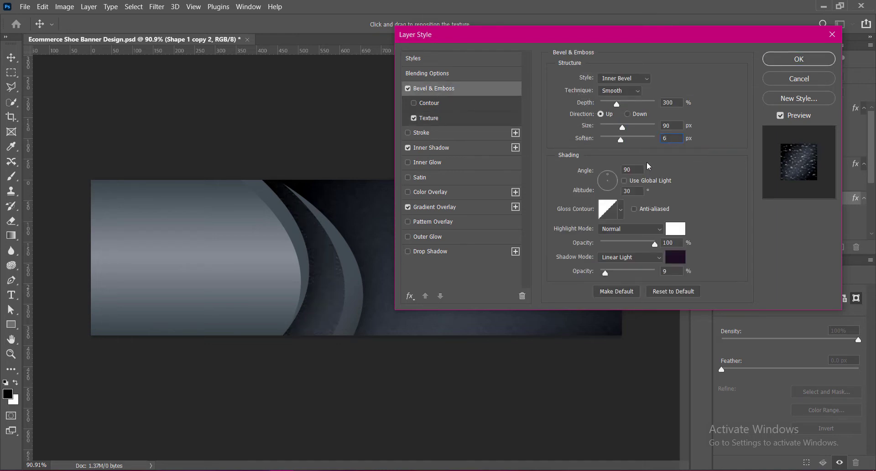
pyautogui.click(799, 60)
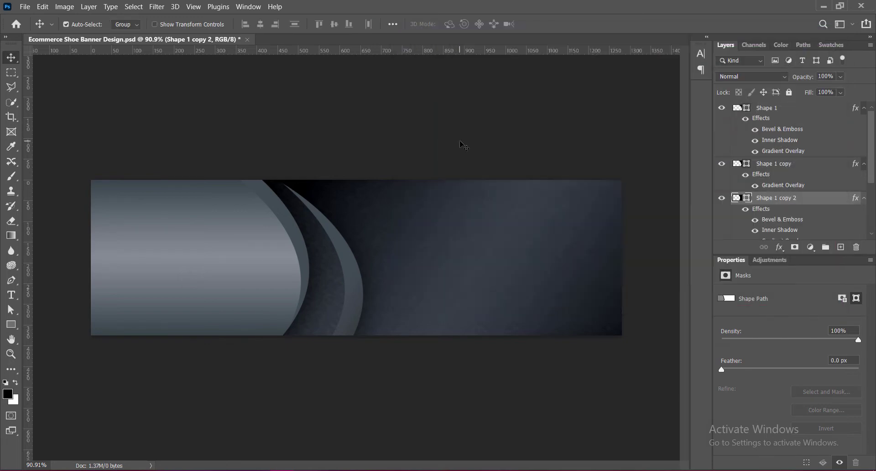
pyautogui.hotkey('ctrl', 's')
# Change the end stop of the left rectangle's gradient overlay to a dark navy sampled from the neighbouring dark curve.
pyautogui.click(228, 271)
pyautogui.doubleClick(731, 219)
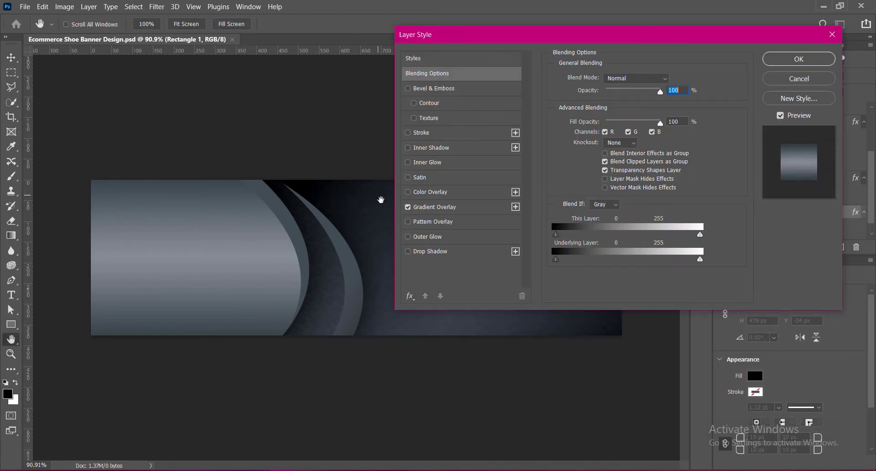
pyautogui.click(437, 208)
pyautogui.click(617, 105)
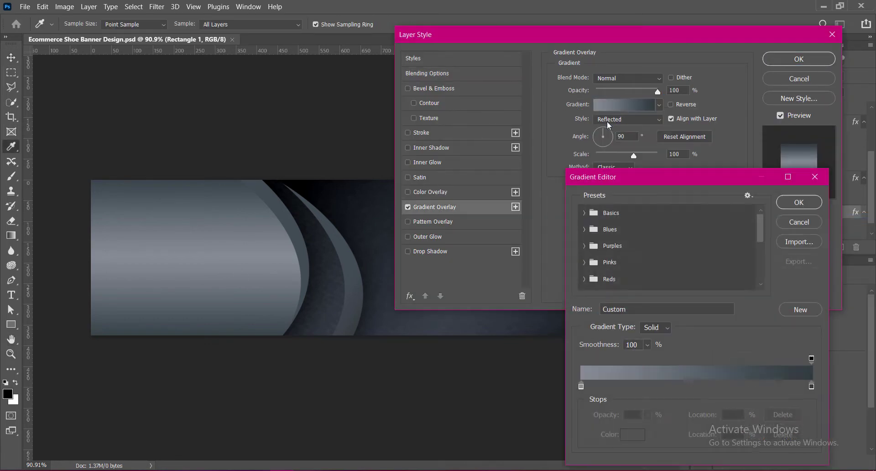
pyautogui.doubleClick(811, 387)
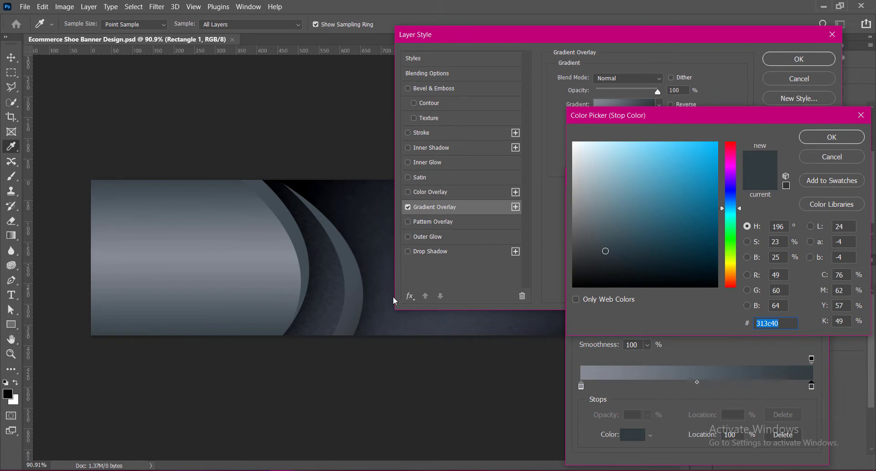
pyautogui.click(315, 307)
pyautogui.click(312, 310)
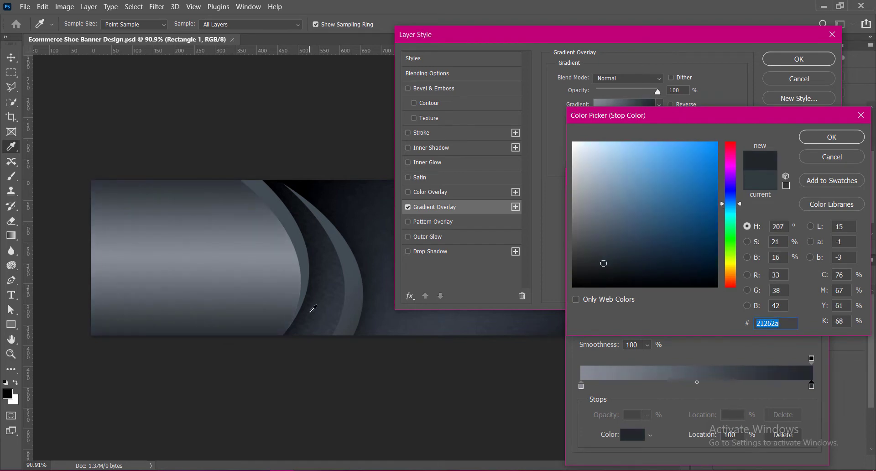
pyautogui.click(305, 313)
pyautogui.click(832, 137)
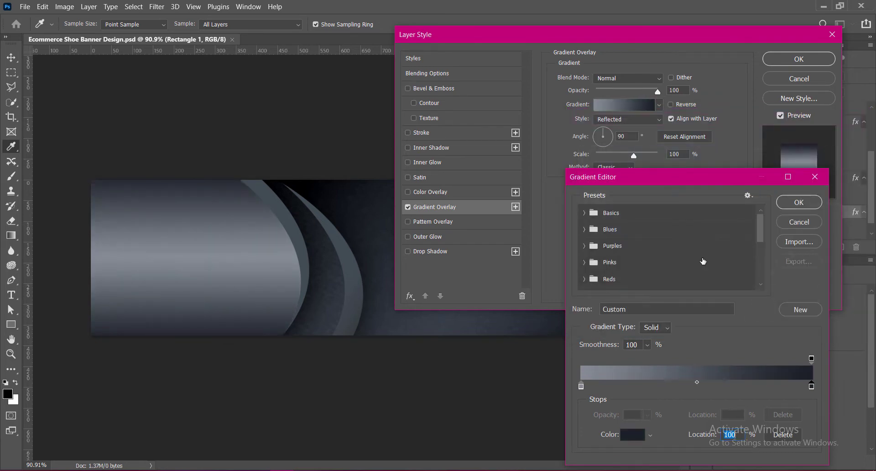
# Set the start stop of the left rectangle's gradient to #424d55 and accept the gradient.
pyautogui.doubleClick(580, 386)
pyautogui.click(599, 227)
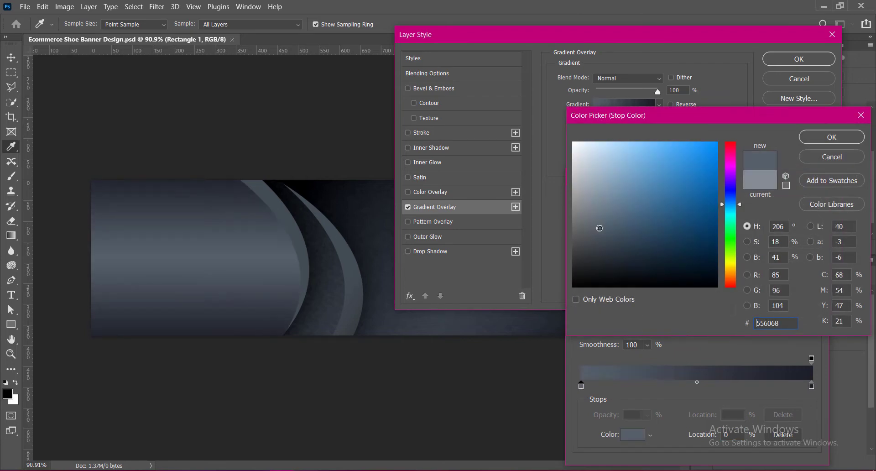
pyautogui.click(605, 238)
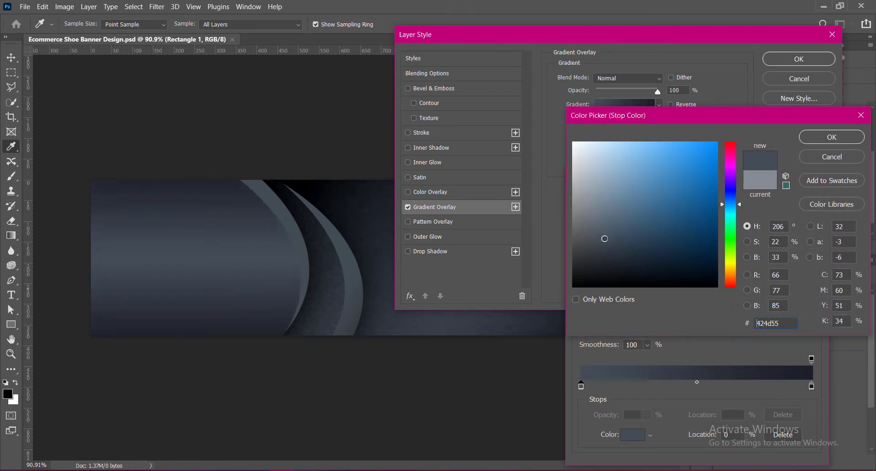
pyautogui.press('Return')
pyautogui.click(800, 201)
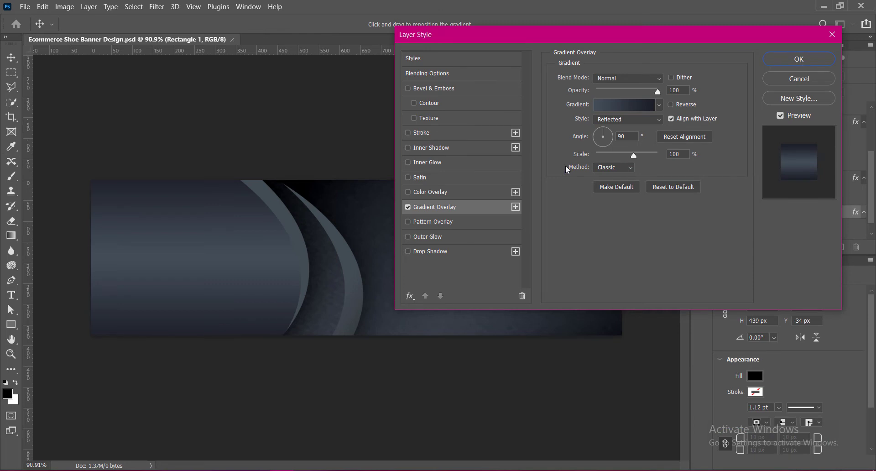
# Set the angle of the left rectangle's reflected gradient overlay to -21°.
pyautogui.click(628, 137)
pyautogui.press('BackSpace')
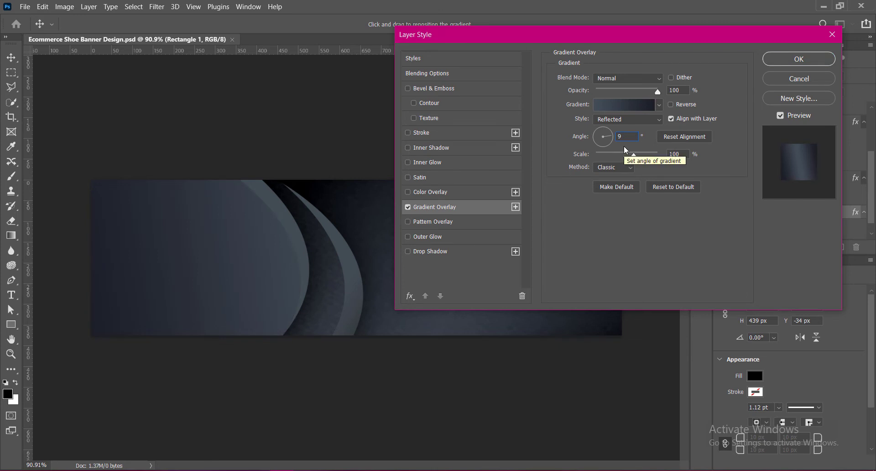
pyautogui.moveTo(620, 137); pyautogui.dragTo(600, 138)
pyautogui.write('12')
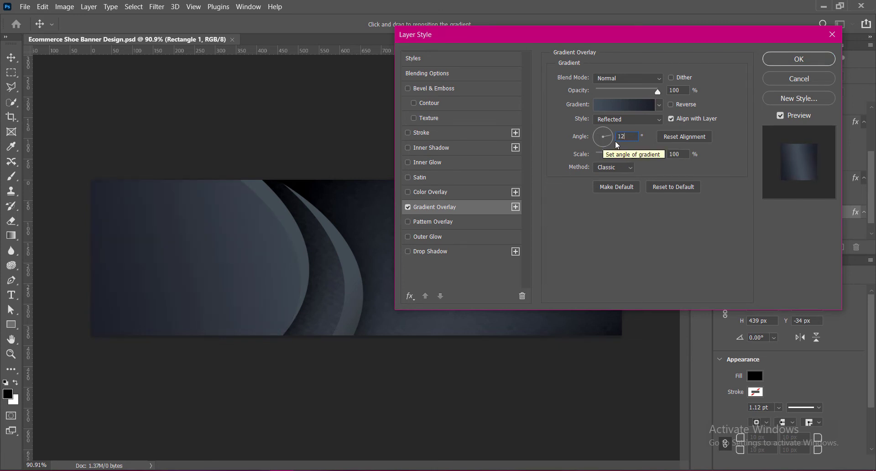
pyautogui.click(618, 138)
pyautogui.write('-')
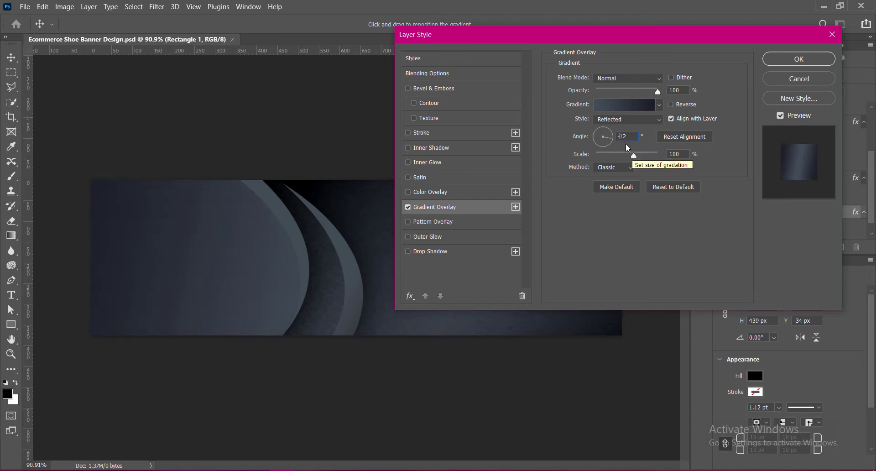
pyautogui.moveTo(628, 137); pyautogui.dragTo(622, 136)
pyautogui.write('33')
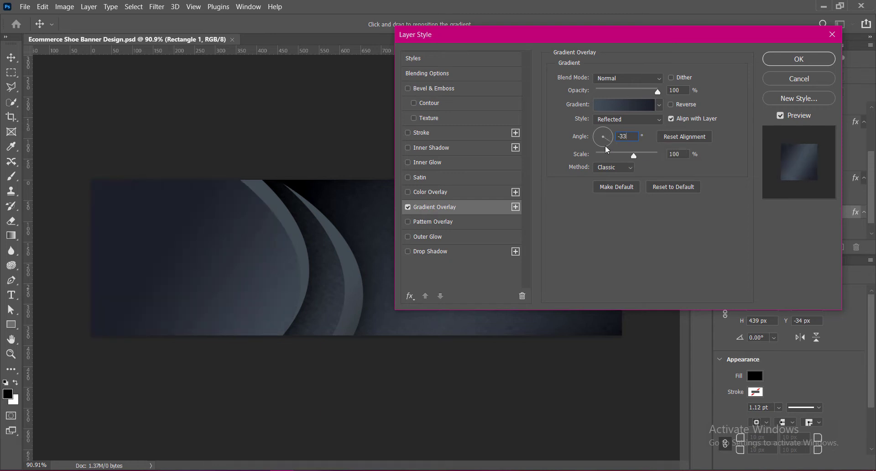
pyautogui.press('Left')
pyautogui.press('Left')
pyautogui.press('BackSpace')
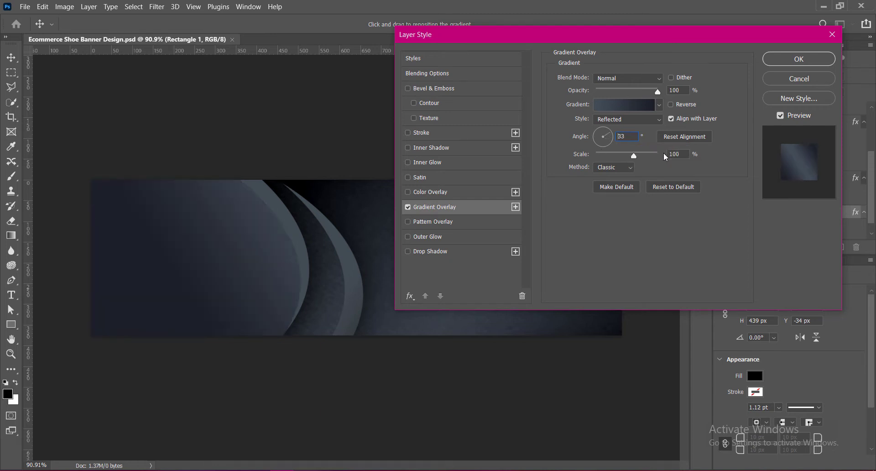
pyautogui.click(626, 136)
pyautogui.doubleClick(626, 136)
pyautogui.write('21')
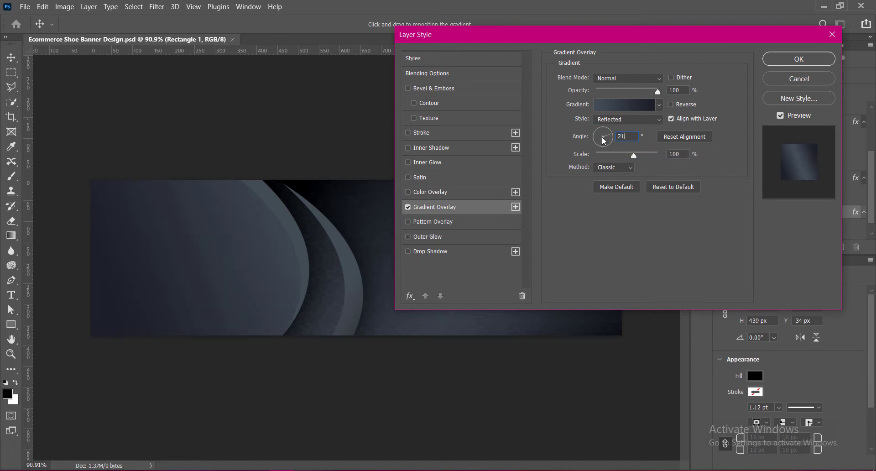
pyautogui.press('Home')
pyautogui.write('-')
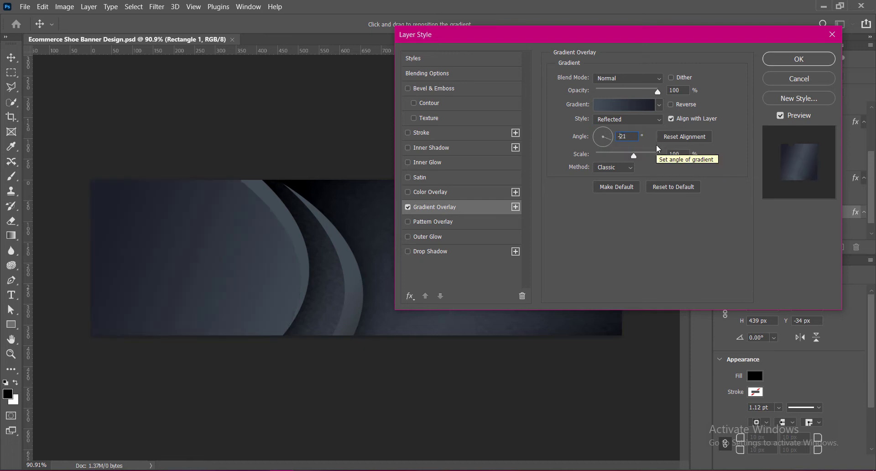
# Set the gradient overlay's scale to 90% and its method to Perceptual, apply the layer style and save the document.
pyautogui.moveTo(641, 157); pyautogui.dragTo(627, 158)
pyautogui.write('9')
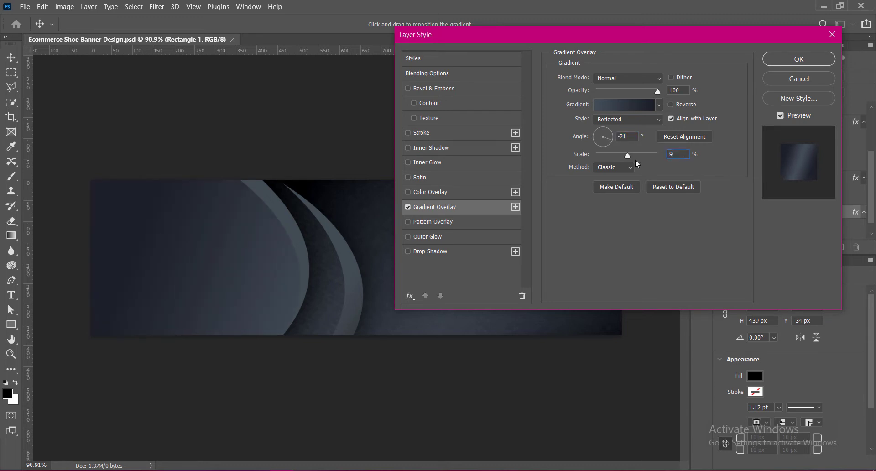
pyautogui.write('0')
pyautogui.click(614, 167)
pyautogui.click(624, 177)
pyautogui.click(623, 168)
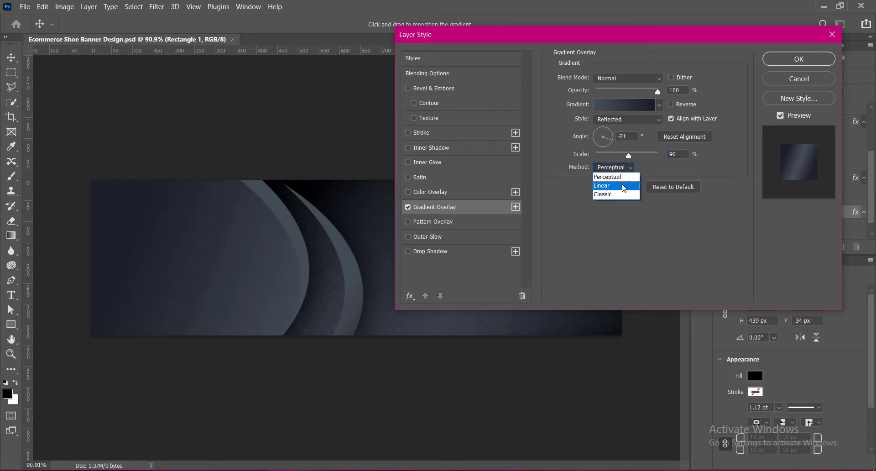
pyautogui.click(619, 169)
pyautogui.click(617, 185)
pyautogui.click(794, 59)
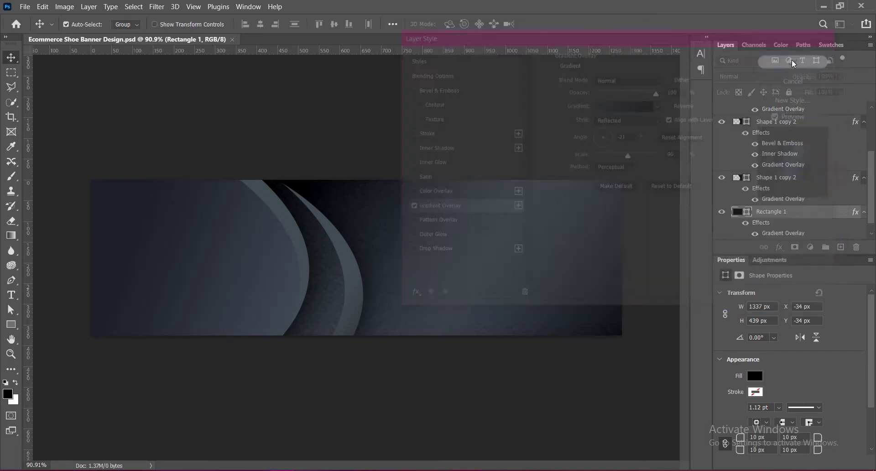
pyautogui.hotkey('ctrl', 's')
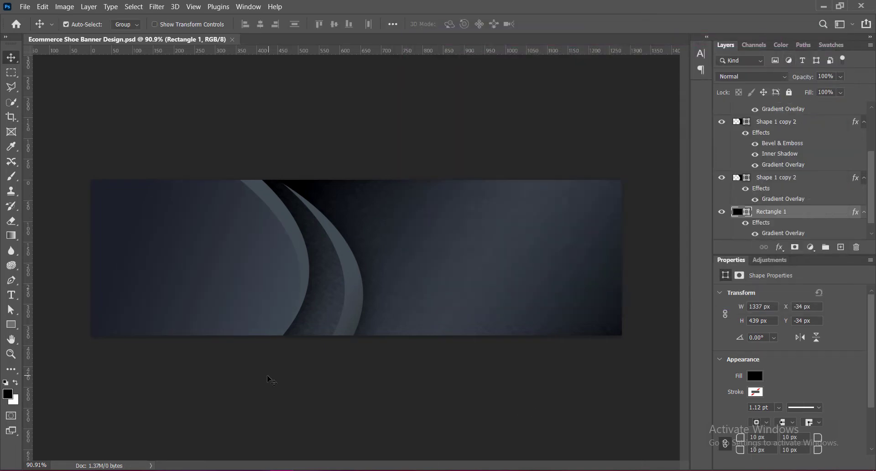
# Paste the copied red shoe image over the left part of the banner and flip it horizontally.
pyautogui.hotkey('ctrl', 'v')
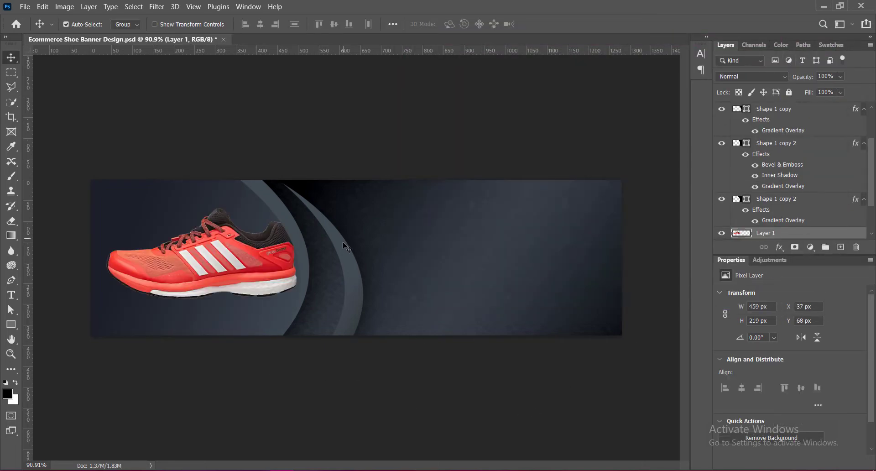
pyautogui.moveTo(257, 268); pyautogui.dragTo(248, 269)
pyautogui.hotkey('ctrl', 't')
pyautogui.rightClick(229, 267)
pyautogui.click(244, 251)
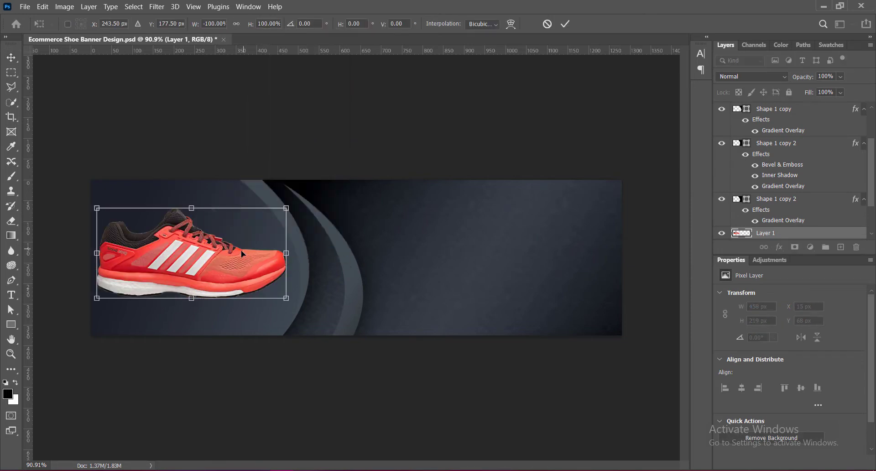
# Tilt the shoe toe-down and shrink it to about 91%, fitting it inside the left panel at about 370 × 324 px.
pyautogui.moveTo(297, 203); pyautogui.dragTo(330, 271)
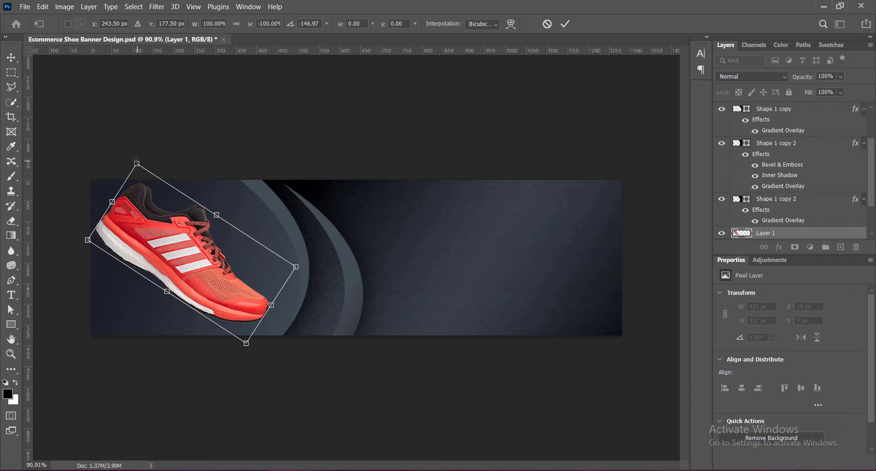
pyautogui.moveTo(136, 159); pyautogui.dragTo(150, 175)
pyautogui.moveTo(297, 273); pyautogui.dragTo(302, 280)
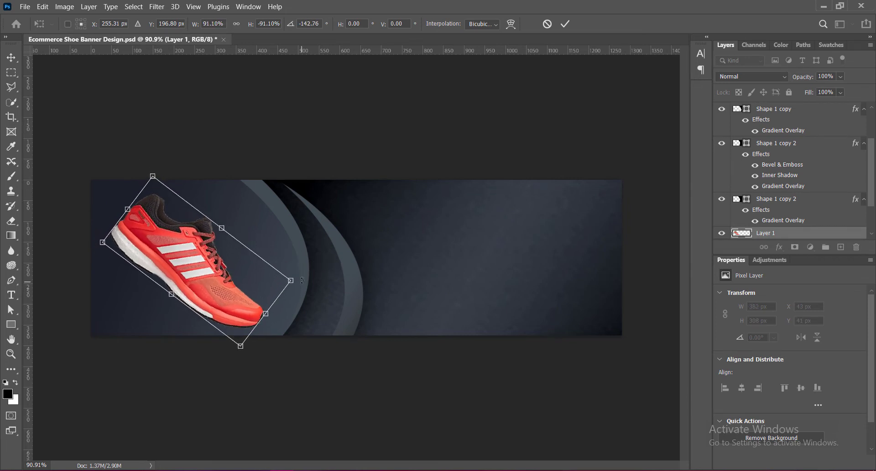
pyautogui.moveTo(224, 291); pyautogui.dragTo(186, 269)
pyautogui.press('Return')
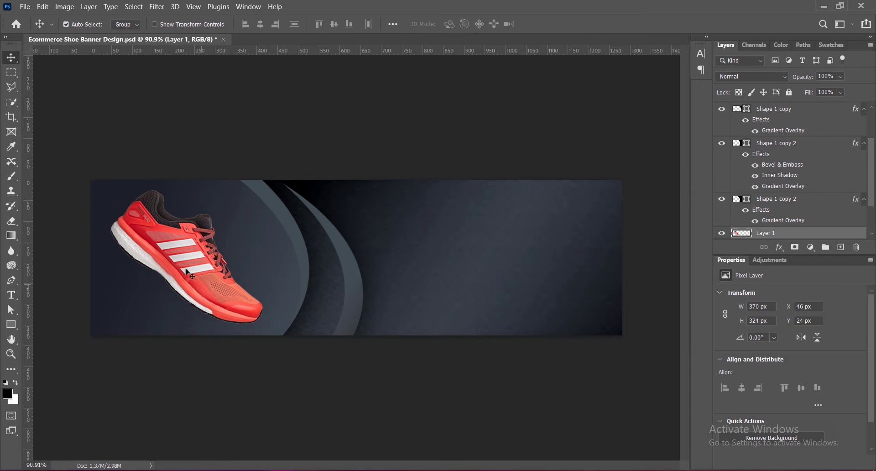
# Raise the vibrance of the shoe layer.
pyautogui.click(64, 7)
pyautogui.moveTo(128, 35)
pyautogui.click(196, 79)
pyautogui.moveTo(565, 102); pyautogui.dragTo(592, 113)
pyautogui.click(655, 85)
# Apply a midtones Color Balance of -69, -51, +81 to the shoe.
pyautogui.click(64, 6)
pyautogui.moveTo(92, 33)
pyautogui.click(196, 101)
pyautogui.moveTo(624, 124); pyautogui.dragTo(598, 125)
pyautogui.moveTo(624, 139); pyautogui.dragTo(668, 146)
pyautogui.moveTo(599, 125); pyautogui.dragTo(595, 125)
pyautogui.moveTo(593, 111)
pyautogui.mouseDown()
pyautogui.moveTo(611, 116)
pyautogui.moveTo(584, 114)
pyautogui.mouseUp()
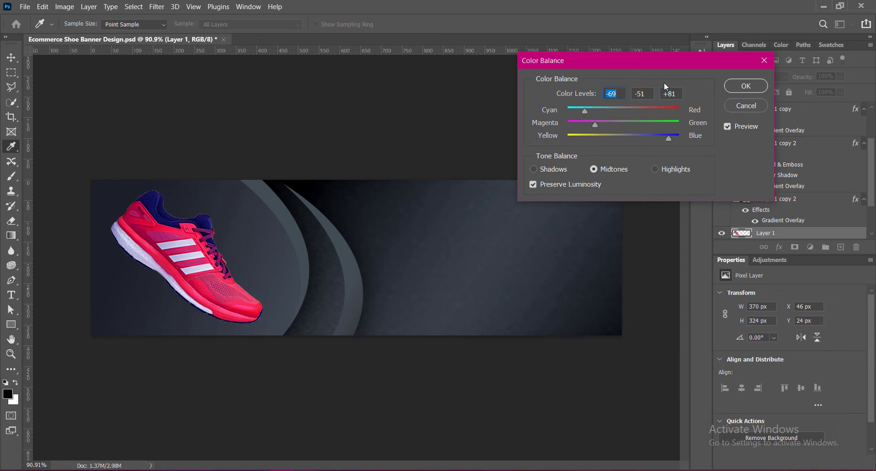
pyautogui.click(739, 86)
# Compare Hue/Saturation presets on the shoe, including Increase Saturation More, Sepia and Yellow Boost, and choose Cyanotype.
pyautogui.click(64, 7)
pyautogui.moveTo(91, 34)
pyautogui.click(203, 92)
pyautogui.moveTo(246, 57); pyautogui.dragTo(556, 46)
pyautogui.click(483, 65)
pyautogui.click(460, 96)
pyautogui.click(499, 66)
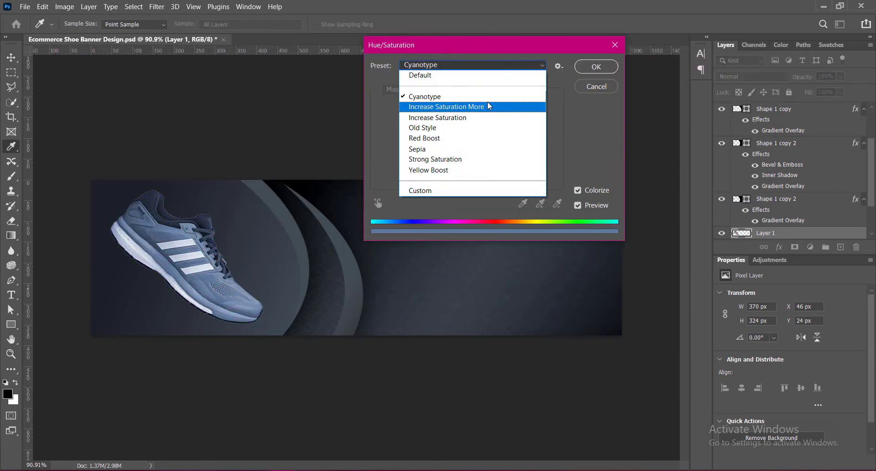
pyautogui.click(488, 106)
pyautogui.click(477, 66)
pyautogui.click(456, 148)
pyautogui.click(474, 65)
pyautogui.click(461, 170)
pyautogui.click(474, 65)
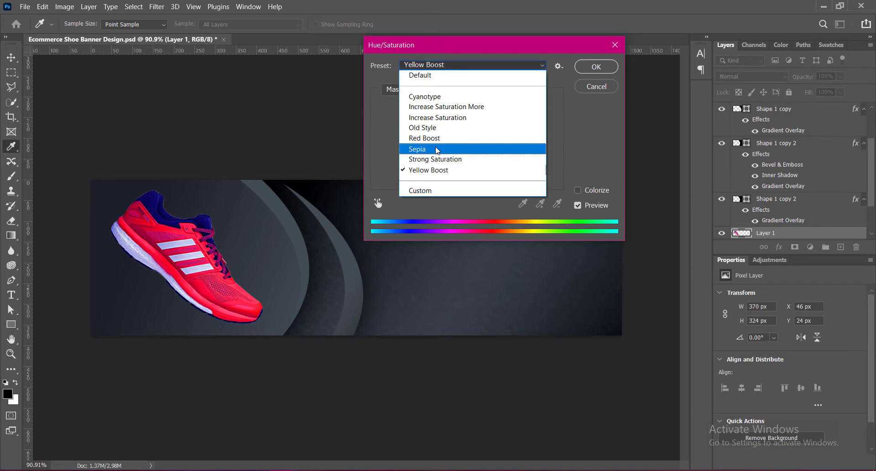
pyautogui.click(457, 149)
pyautogui.click(475, 65)
pyautogui.click(442, 96)
# Colorize the shoe purple with hue 246 and saturation 33, and apply the adjustment.
pyautogui.moveTo(467, 183); pyautogui.dragTo(467, 183)
pyautogui.moveTo(478, 124)
pyautogui.mouseDown()
pyautogui.moveTo(525, 128)
pyautogui.moveTo(490, 130)
pyautogui.mouseUp()
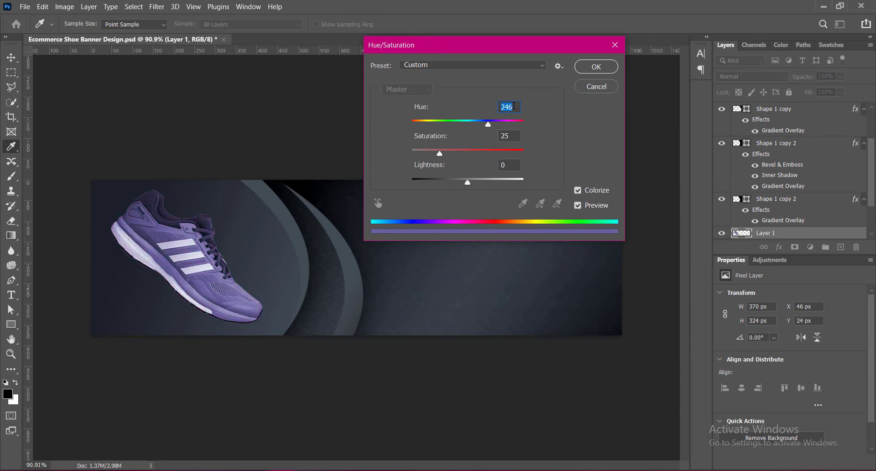
pyautogui.moveTo(439, 153)
pyautogui.mouseDown()
pyautogui.moveTo(470, 155)
pyautogui.moveTo(437, 157)
pyautogui.mouseUp()
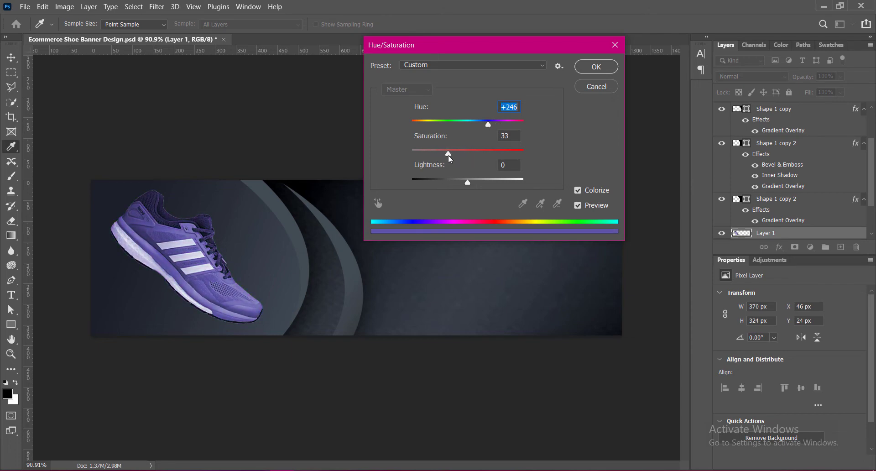
pyautogui.press('Return')
# Brighten the shoe by bending its Curves adjustment upward, apply it and save the document.
pyautogui.hotkey('ctrl', 'm')
pyautogui.moveTo(616, 184); pyautogui.dragTo(639, 143)
pyautogui.press('Return')
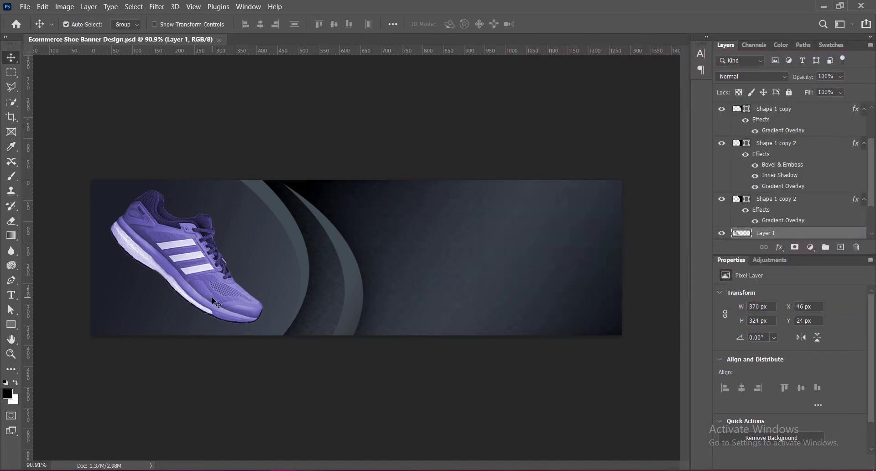
# Rotate the shoe slightly further toe-down, so that it spans about 357 × 338 px.
pyautogui.hotkey('ctrl', 't')
pyautogui.moveTo(276, 182); pyautogui.dragTo(285, 191)
pyautogui.press('Return')
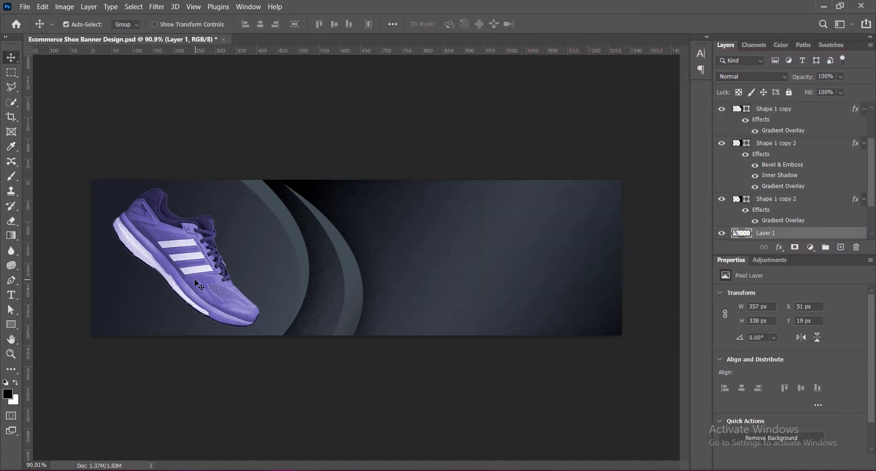
# Duplicate the shoe behind the original and rotate the copy flatter, placing it at the lower left at about 421 × 212 px.
pyautogui.keyDown('alt'); pyautogui.moveTo(205, 271); pyautogui.dragTo(235, 291); pyautogui.keyUp('alt')
pyautogui.hotkey('ctrl', '[')
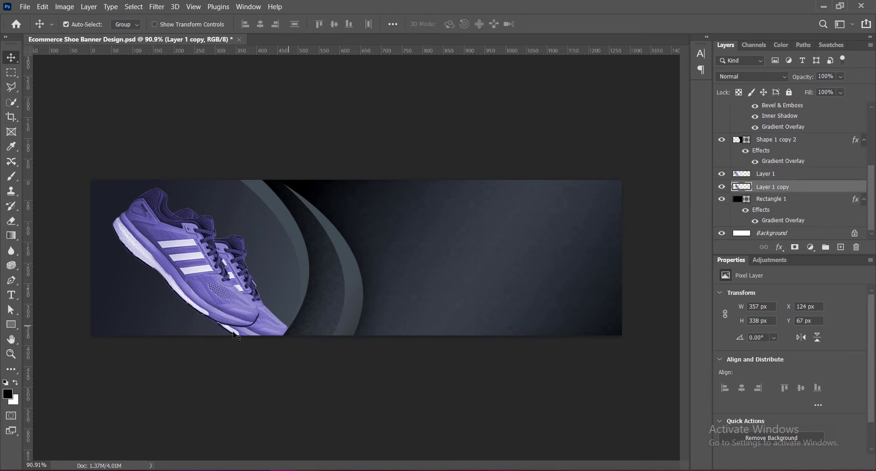
pyautogui.hotkey('ctrl', 't')
pyautogui.moveTo(295, 358); pyautogui.dragTo(329, 312)
pyautogui.moveTo(273, 302); pyautogui.dragTo(248, 307)
pyautogui.moveTo(305, 316); pyautogui.dragTo(308, 305)
pyautogui.press('Return')
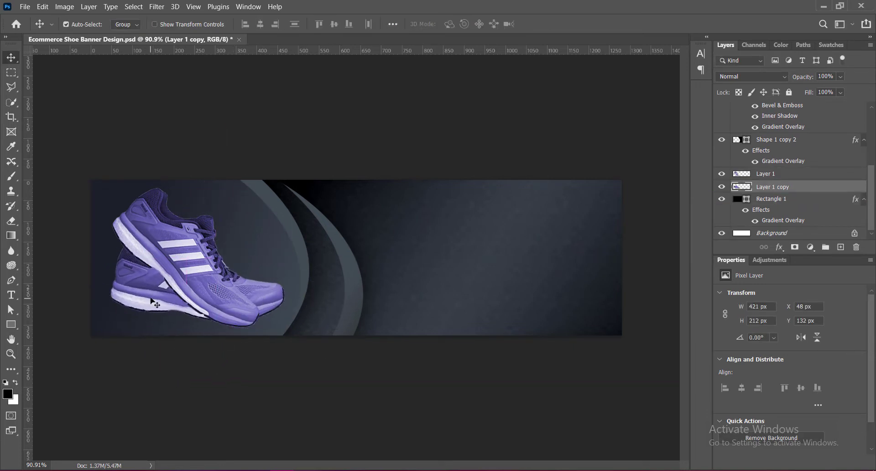
# Shift the front shoe to the right, tilt it more steeply to span about 346 × 348 px and save the document.
pyautogui.moveTo(150, 294); pyautogui.dragTo(196, 276)
pyautogui.hotkey('ctrl', 't')
pyautogui.moveTo(283, 183); pyautogui.dragTo(291, 184)
pyautogui.press('Return')
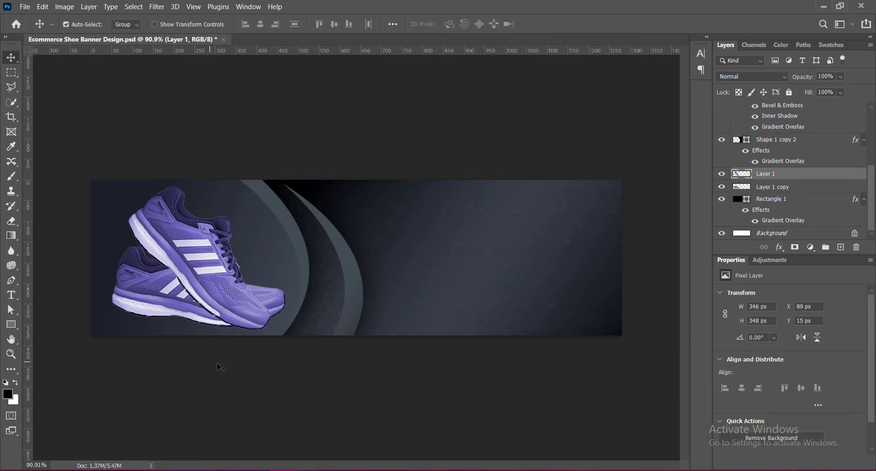
pyautogui.hotkey('ctrl', 's')
# Group the two shoe layers.
pyautogui.hotkey('ctrl', '1')
pyautogui.keyDown('ctrl'); pyautogui.click(777, 185); pyautogui.keyUp('ctrl')
pyautogui.hotkey('ctrl', 'g')
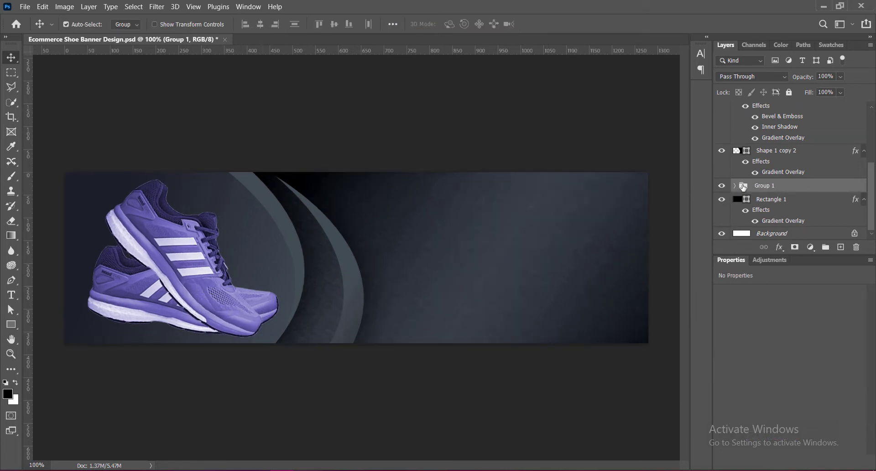
# Enable an Outer Glow on the shoe group and set its colour to pale lavender #d6d2f6.
pyautogui.doubleClick(740, 185)
pyautogui.click(406, 237)
pyautogui.click(581, 119)
pyautogui.click(237, 294)
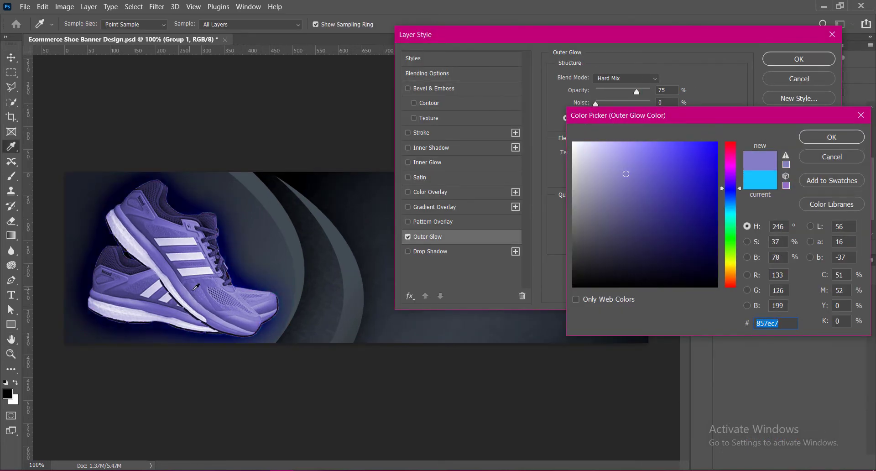
pyautogui.click(190, 273)
pyautogui.click(141, 236)
pyautogui.click(170, 258)
pyautogui.click(594, 147)
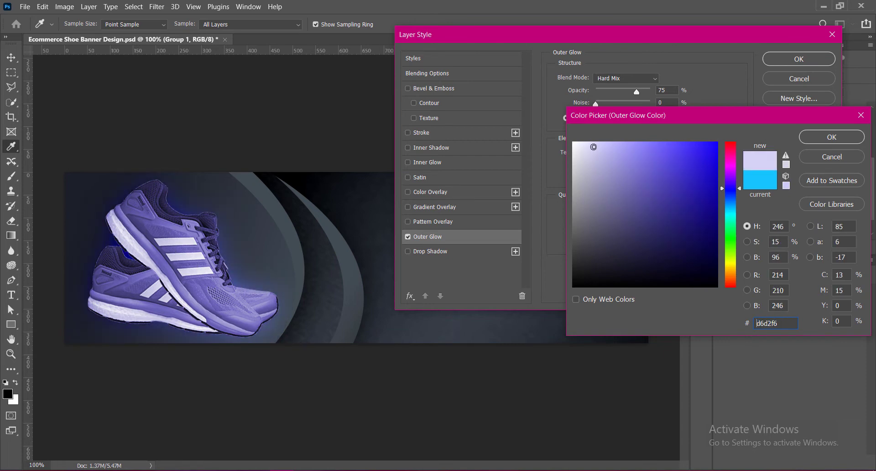
pyautogui.click(832, 138)
# Set the shoes' glow to Hard Light blending, 33% opacity and 21 px size, and apply the layer style.
pyautogui.moveTo(609, 180); pyautogui.dragTo(609, 179)
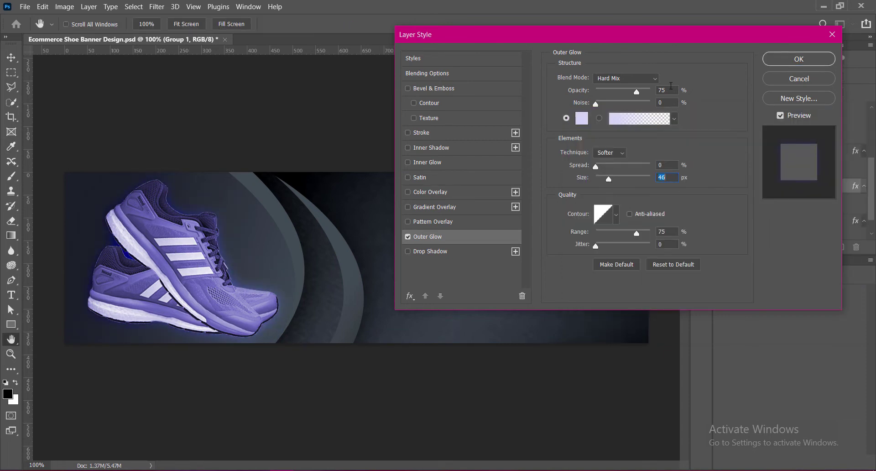
pyautogui.click(626, 78)
pyautogui.click(607, 238)
pyautogui.moveTo(637, 92); pyautogui.dragTo(617, 93)
pyautogui.moveTo(609, 180); pyautogui.dragTo(607, 181)
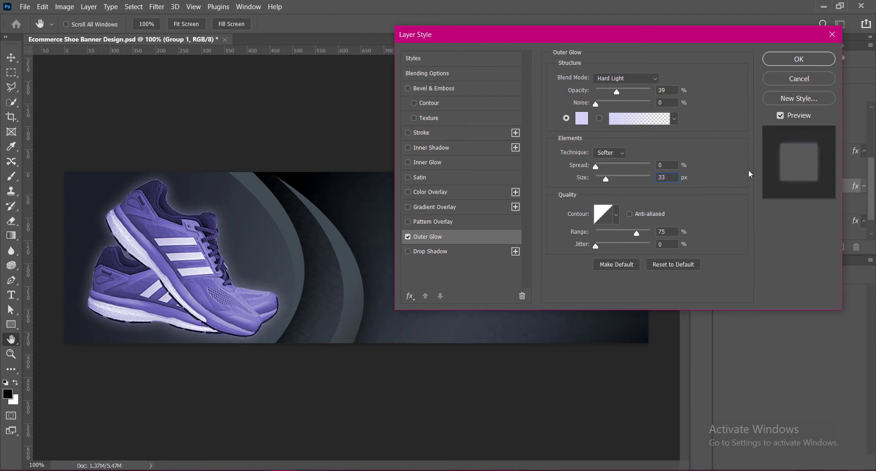
pyautogui.write('21')
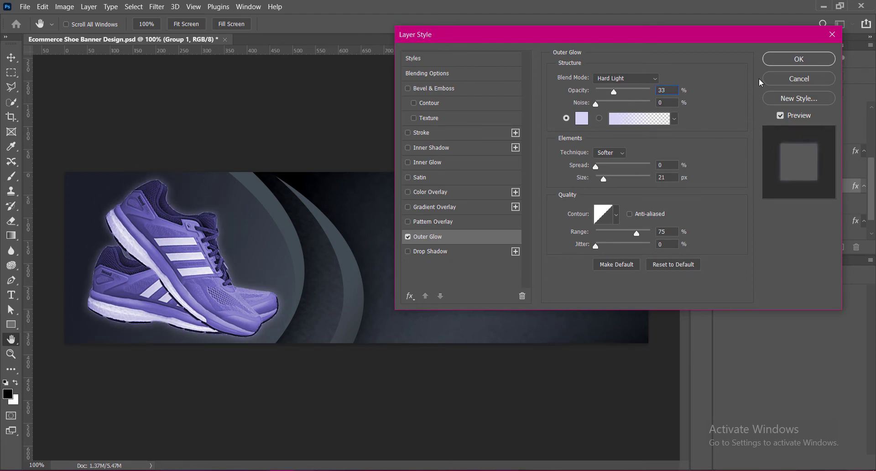
pyautogui.press('Return')
# Add a new layer above the left rectangle and paint one soft black 300 px brush dab behind the shoes.
pyautogui.hotkey('alt', '[')
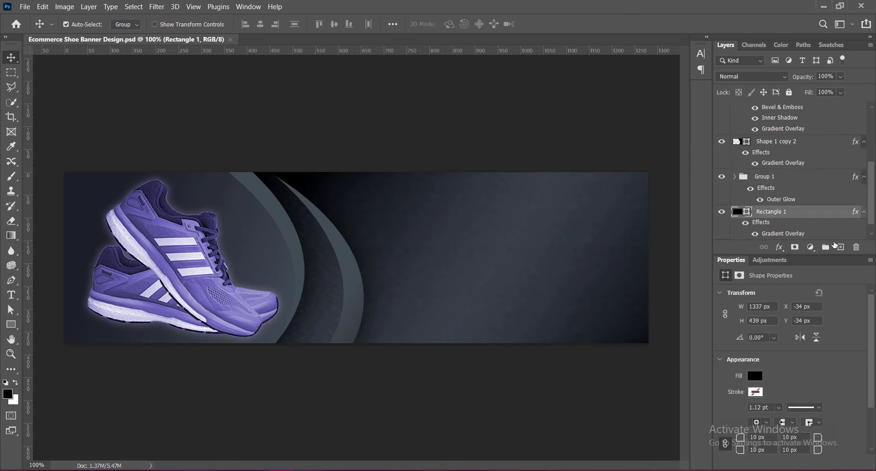
pyautogui.click(840, 246)
pyautogui.click(12, 176)
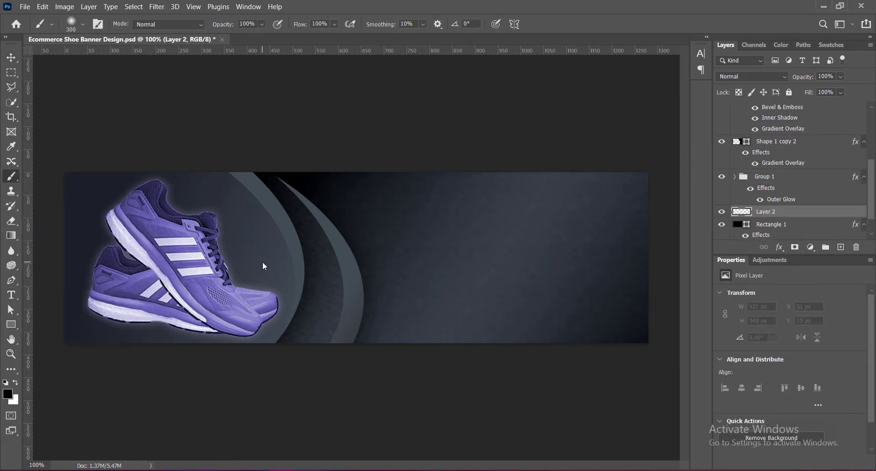
pyautogui.click(241, 239)
pyautogui.click(10, 62)
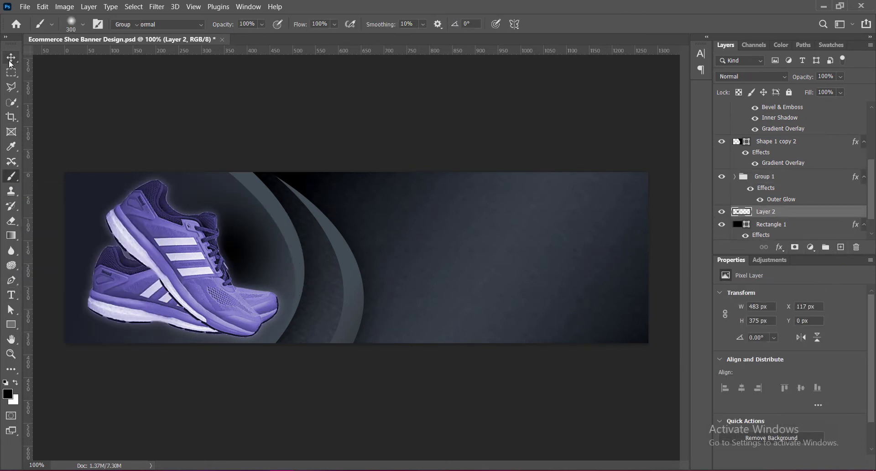
# Transform the black brush dab into a wide, flat shadow about 818 × 73 px beneath the shoes.
pyautogui.hotkey('ctrl', 't')
pyautogui.moveTo(228, 172); pyautogui.dragTo(228, 287)
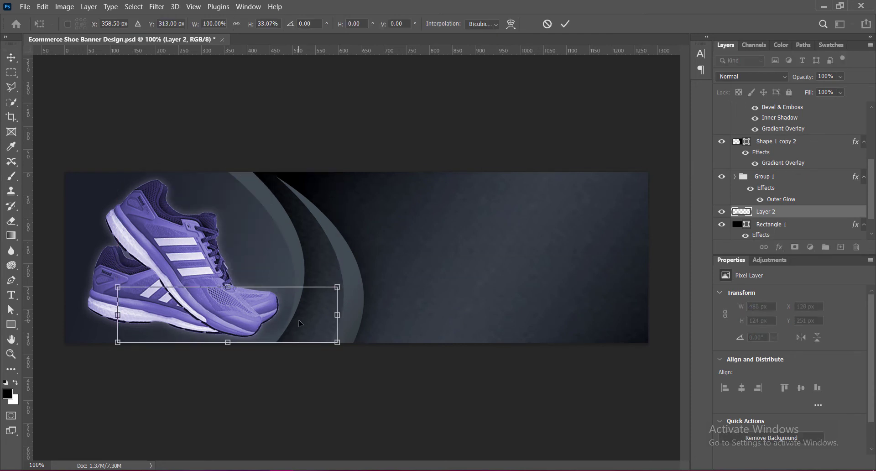
pyautogui.moveTo(300, 323); pyautogui.dragTo(217, 332)
pyautogui.moveTo(144, 296); pyautogui.dragTo(150, 311)
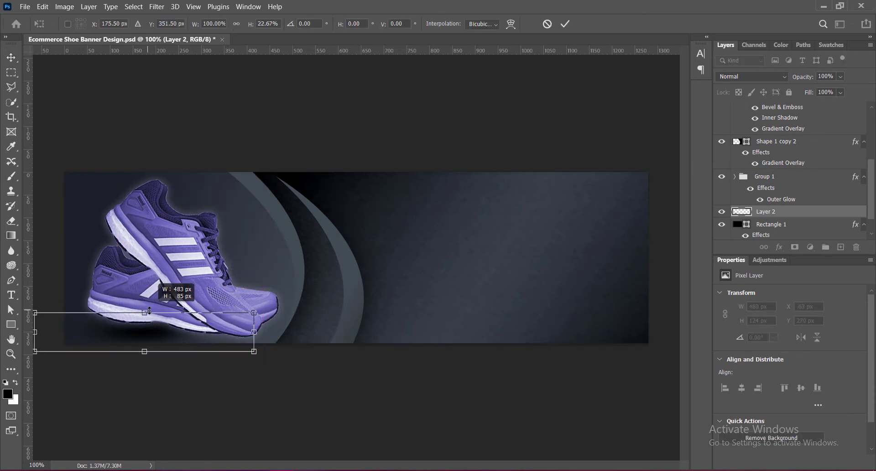
pyautogui.moveTo(254, 332); pyautogui.dragTo(511, 332)
pyautogui.moveTo(324, 333); pyautogui.dragTo(223, 336)
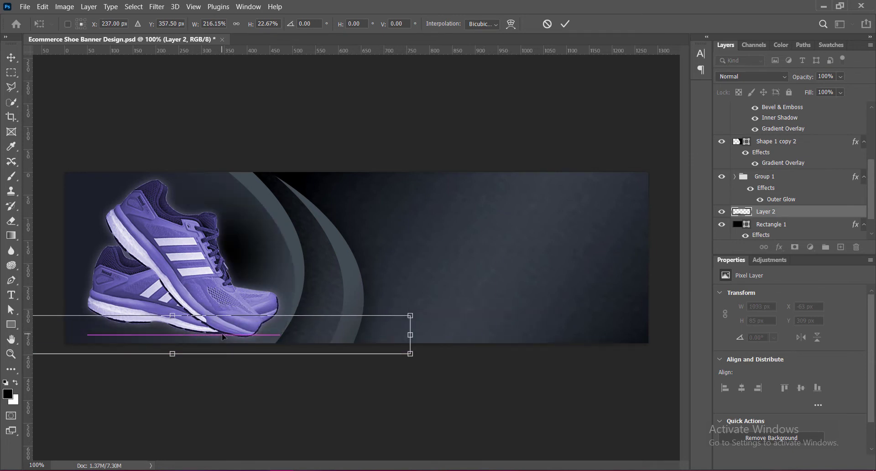
pyautogui.moveTo(410, 335); pyautogui.dragTo(314, 336)
pyautogui.moveTo(127, 334); pyautogui.dragTo(159, 334)
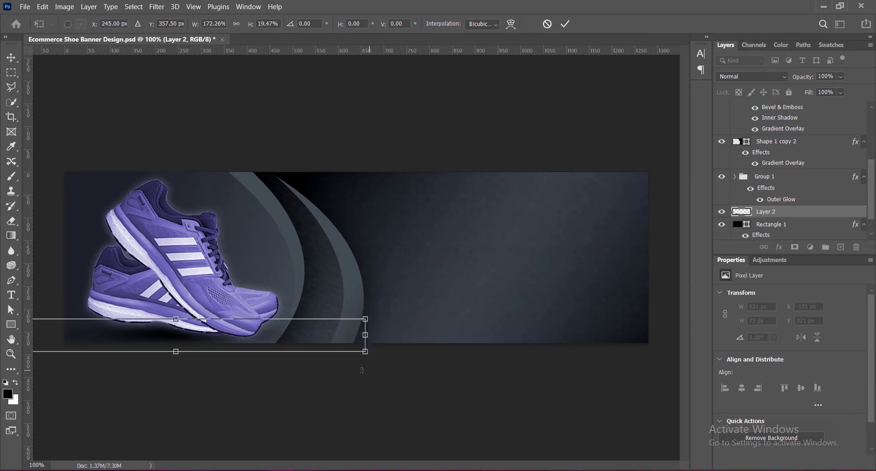
pyautogui.press('Return')
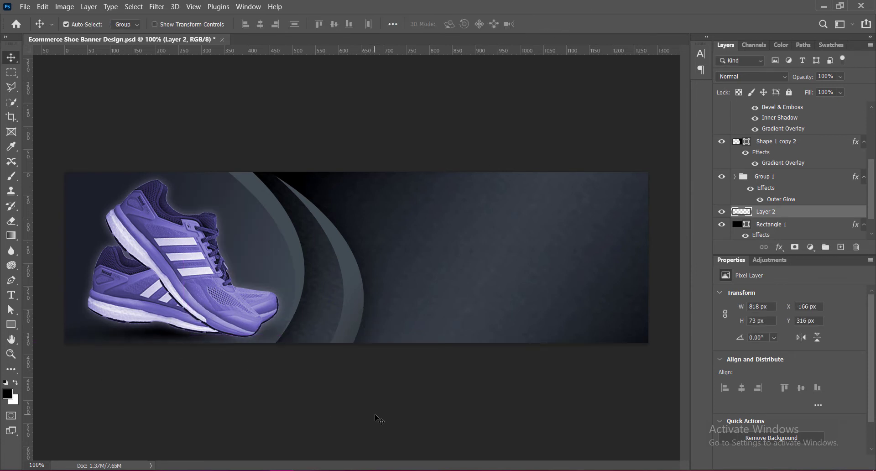
# Nudge the flattened shadow into place below the shoe soles.
pyautogui.press('Down')
pyautogui.press('Down')
pyautogui.press('Down')
pyautogui.press('Down')
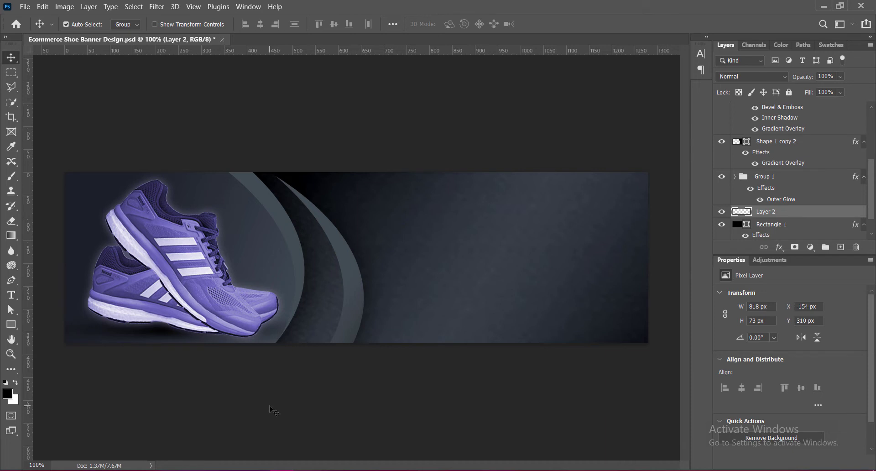
# Scale the shoe group down slightly and move it a little so it sits over the shadow.
pyautogui.click(223, 323)
pyautogui.hotkey('ctrl', 't')
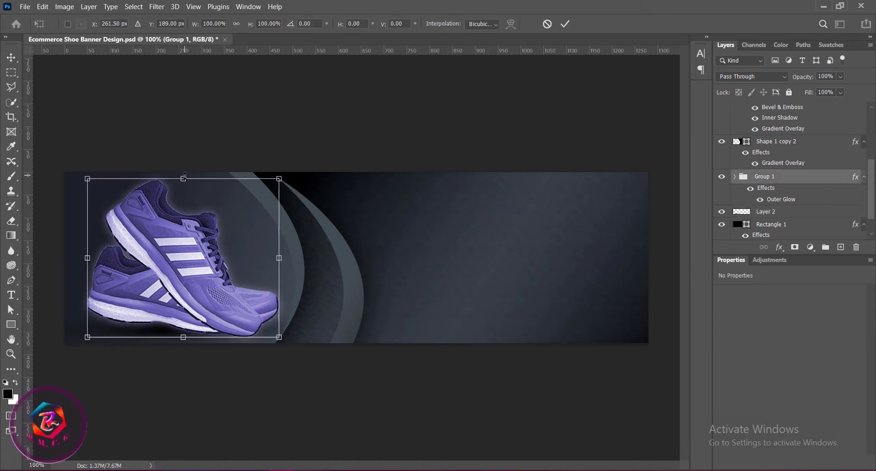
pyautogui.moveTo(184, 338); pyautogui.dragTo(184, 331)
pyautogui.press('Return')
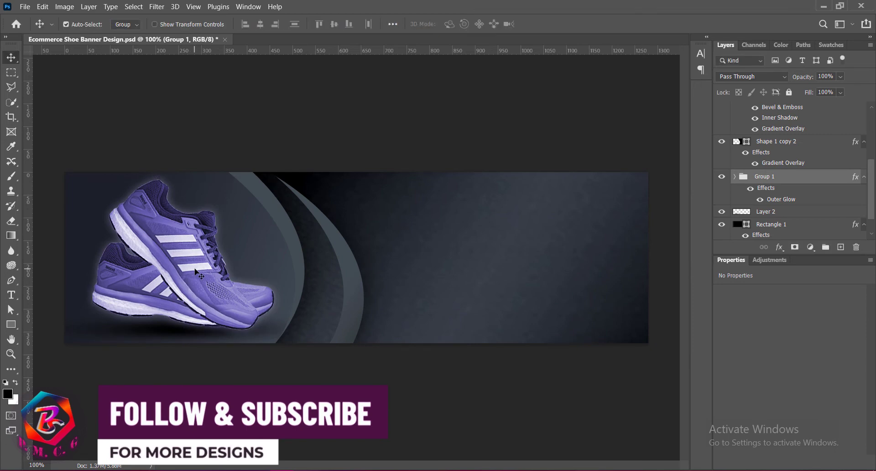
pyautogui.moveTo(197, 274); pyautogui.dragTo(199, 276)
# Shift the shadow under the soles, flatten it to about 64 px high and reduce its layer opacity to 90%.
pyautogui.moveTo(178, 335); pyautogui.dragTo(174, 335)
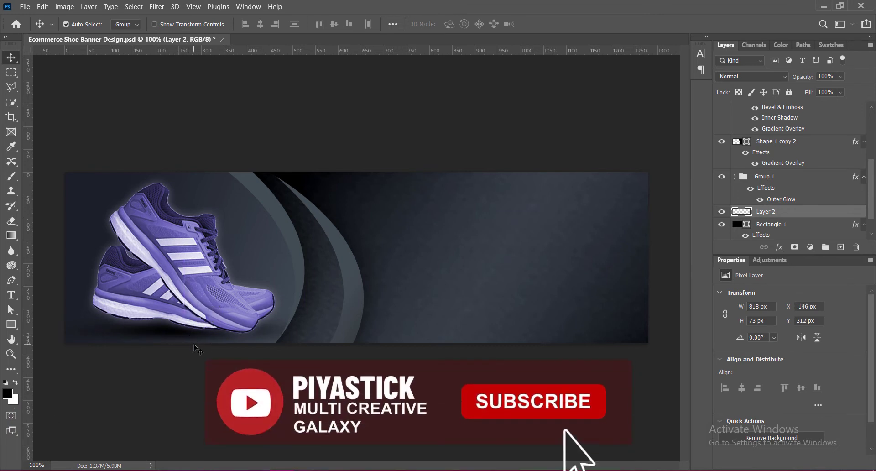
pyautogui.hotkey('ctrl', 't')
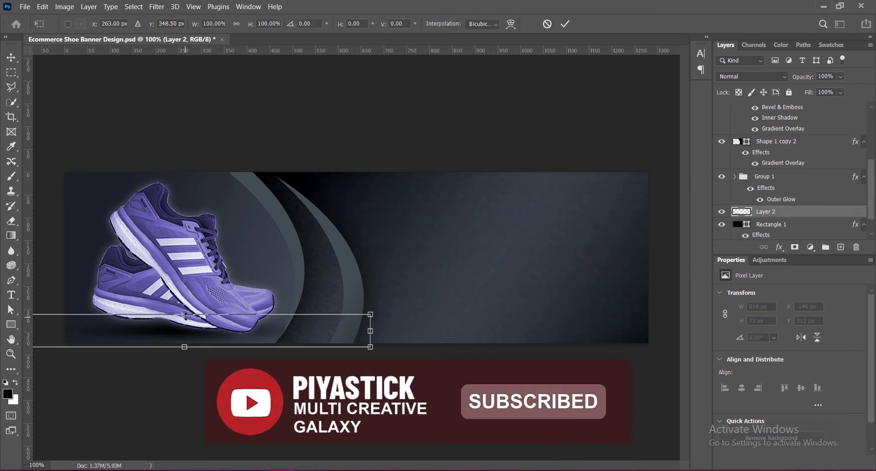
pyautogui.moveTo(185, 315); pyautogui.dragTo(171, 339)
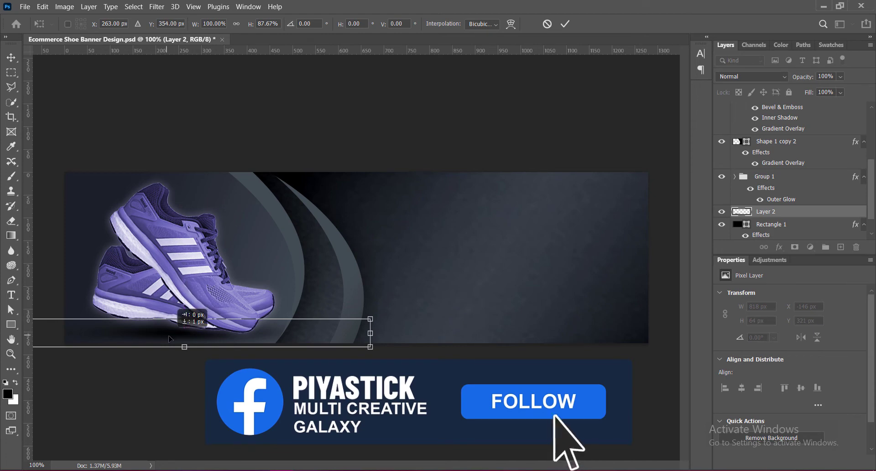
pyautogui.press('Return')
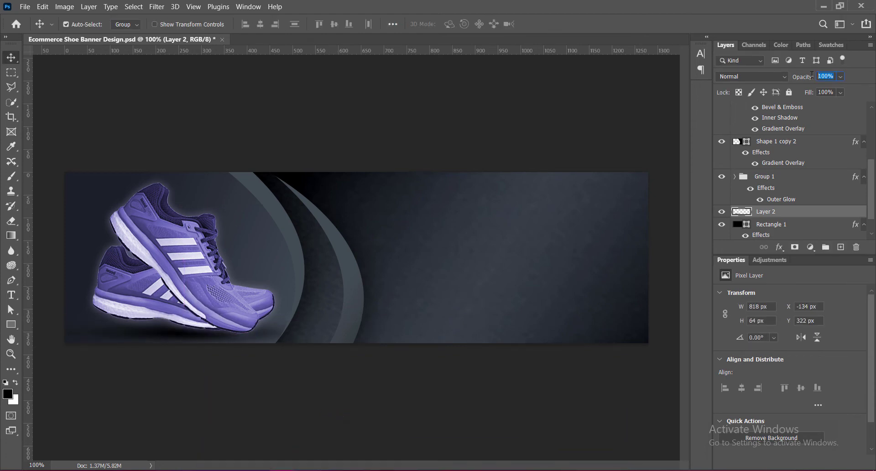
pyautogui.write('81')
# Enlarge the shoe group's outer glow to 120 px, apply the layer style and save the document.
pyautogui.doubleClick(808, 176)
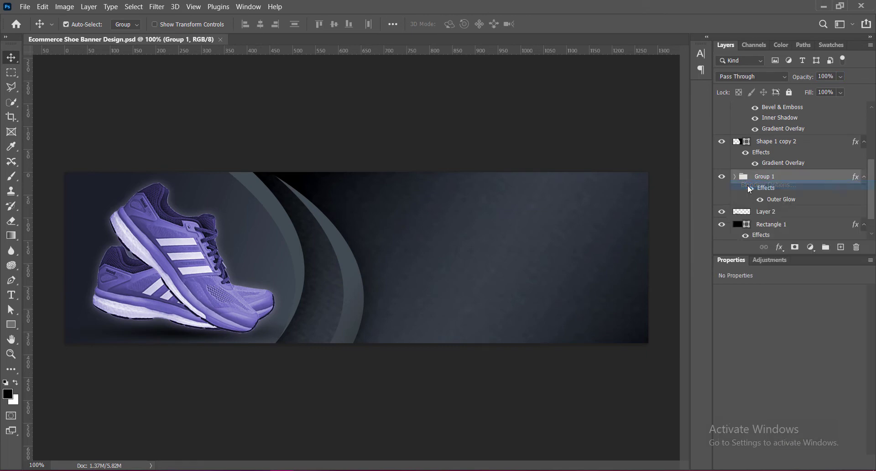
pyautogui.click(428, 238)
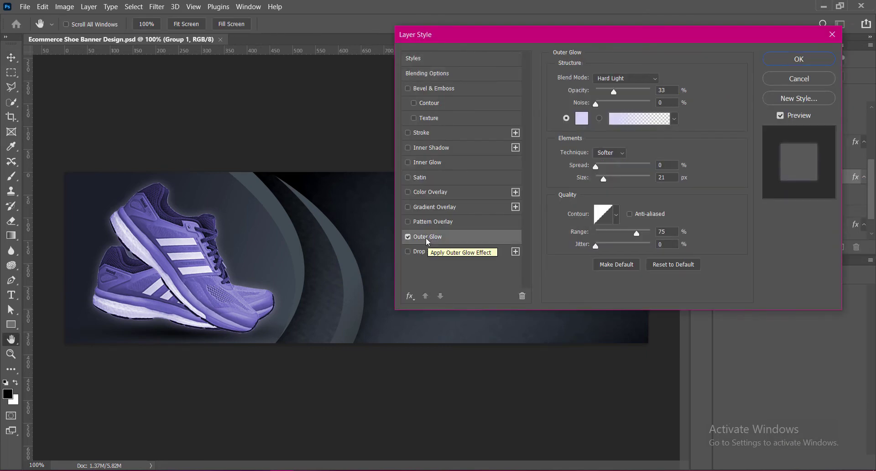
pyautogui.moveTo(603, 178); pyautogui.dragTo(626, 182)
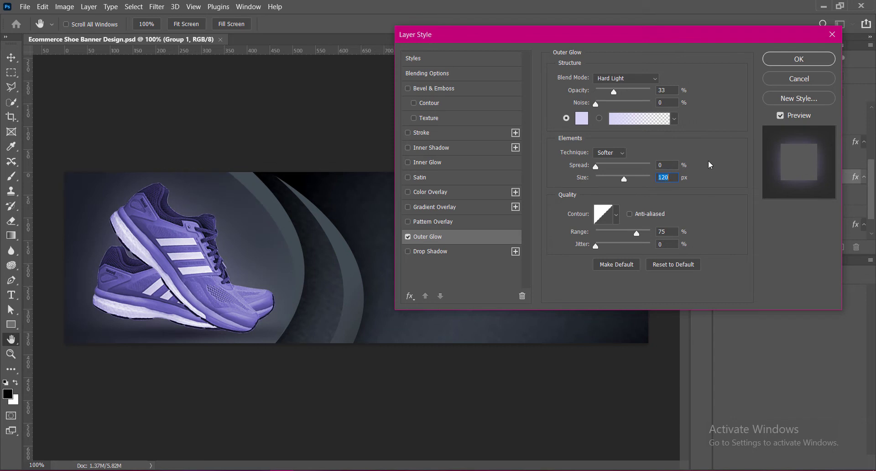
pyautogui.moveTo(668, 92); pyautogui.dragTo(663, 93)
pyautogui.write('9')
pyautogui.click(822, 60)
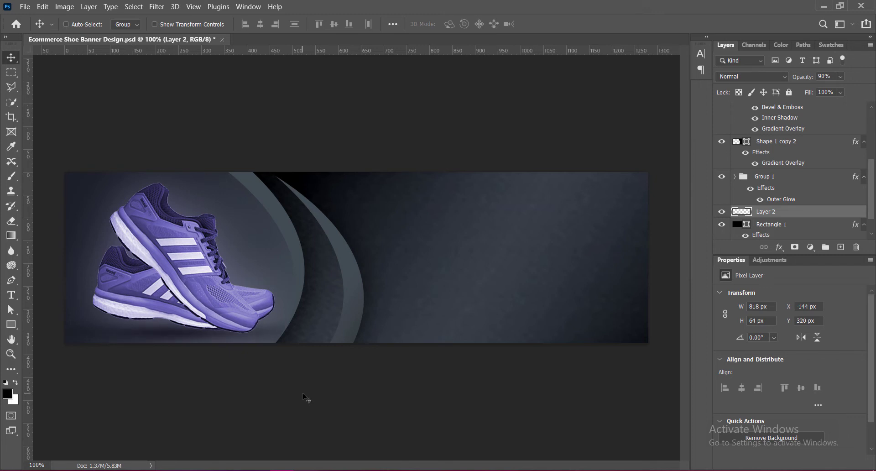
pyautogui.hotkey('ctrl', 's')
# Add a new layer above the shadow layer and choose the scattered-dots brush preset at 30 px.
pyautogui.click(136, 227)
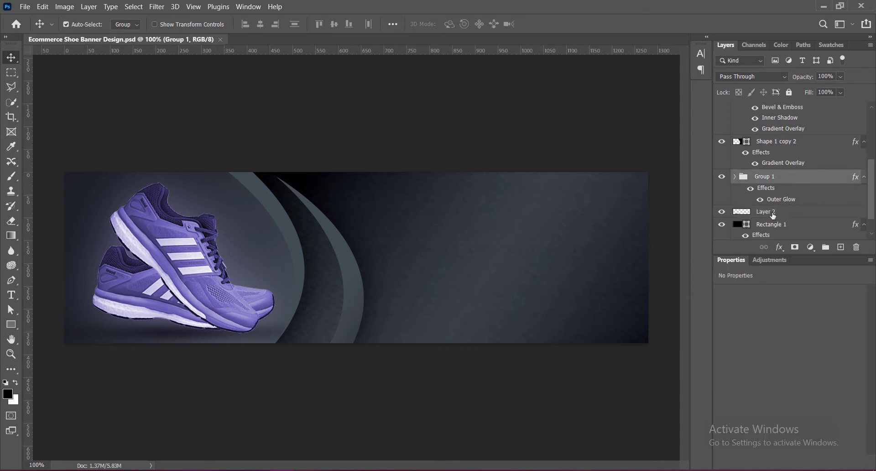
pyautogui.click(773, 216)
pyautogui.click(841, 247)
pyautogui.click(11, 176)
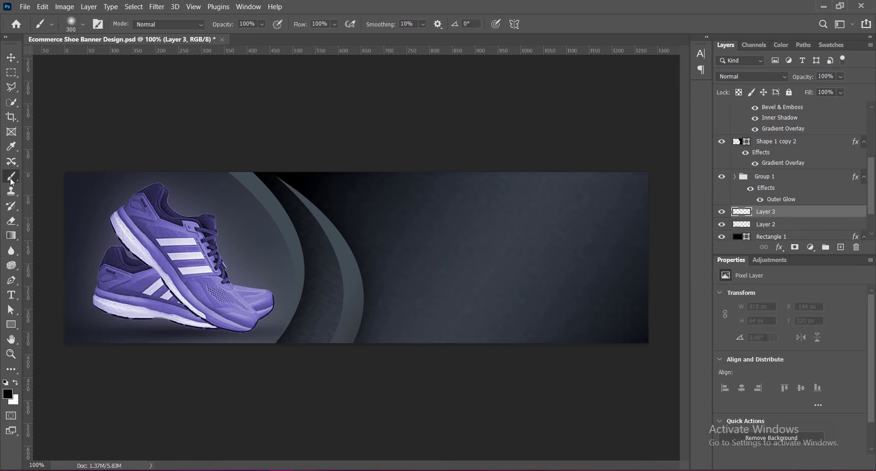
pyautogui.click(84, 25)
pyautogui.doubleClick(192, 439)
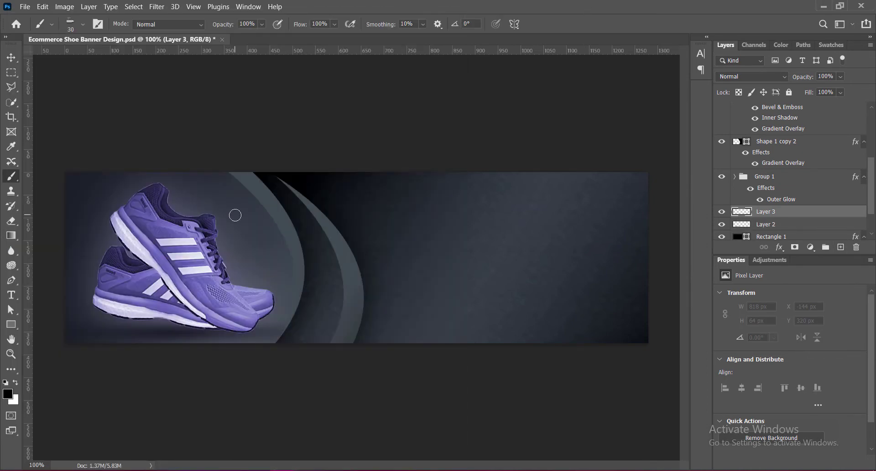
# Set the foreground colour to a light lavender based on a shade sampled from the shoes, ready for the brush.
pyautogui.click(8, 394)
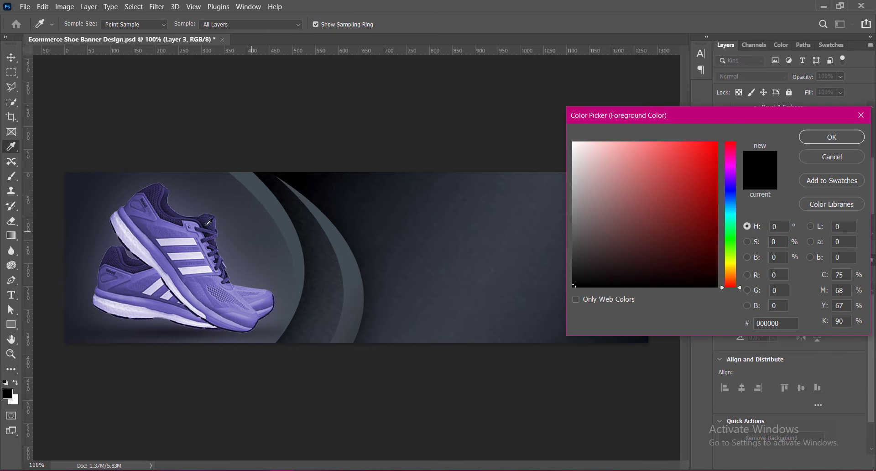
pyautogui.click(183, 221)
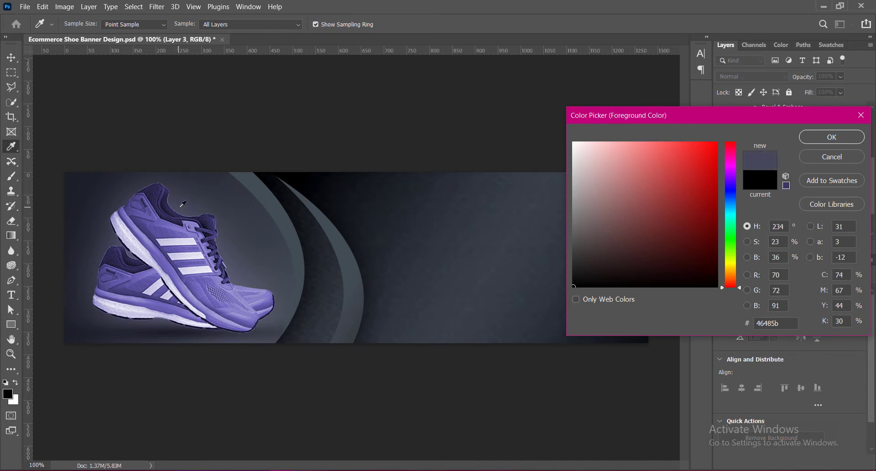
pyautogui.click(151, 240)
pyautogui.click(147, 234)
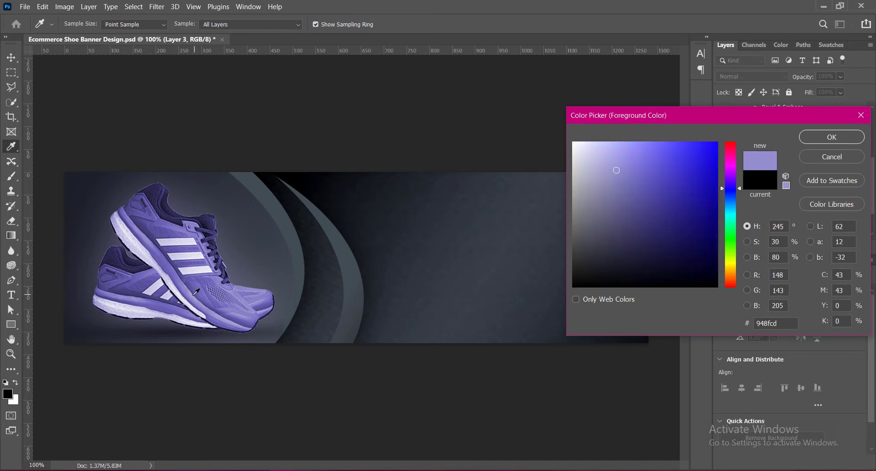
pyautogui.click(195, 289)
pyautogui.click(152, 238)
pyautogui.click(607, 151)
pyautogui.click(831, 137)
pyautogui.press('b')
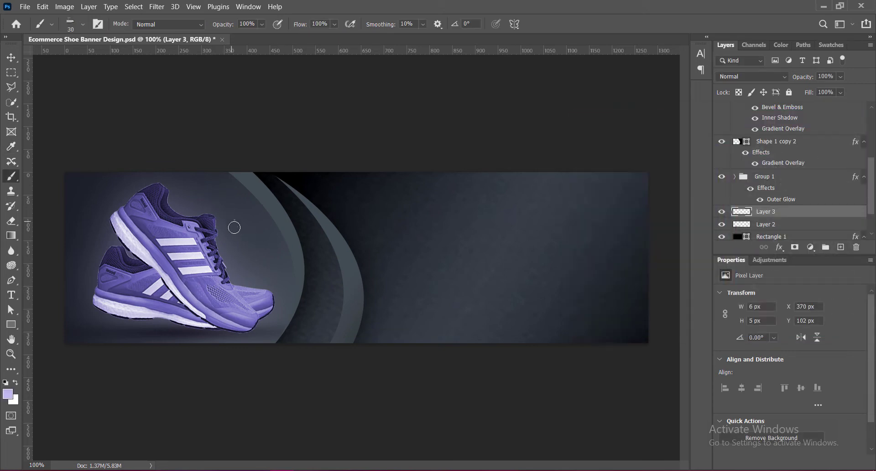
# Paint scattered lavender sparkles around the shoes on the new layer, enlarging the brush to 45 px.
pyautogui.click(92, 240)
pyautogui.press(']')
pyautogui.press(']')
pyautogui.press(']')
pyautogui.click(85, 211)
pyautogui.click(107, 186)
pyautogui.click(86, 272)
pyautogui.click(256, 264)
pyautogui.click(218, 186)
pyautogui.click(152, 327)
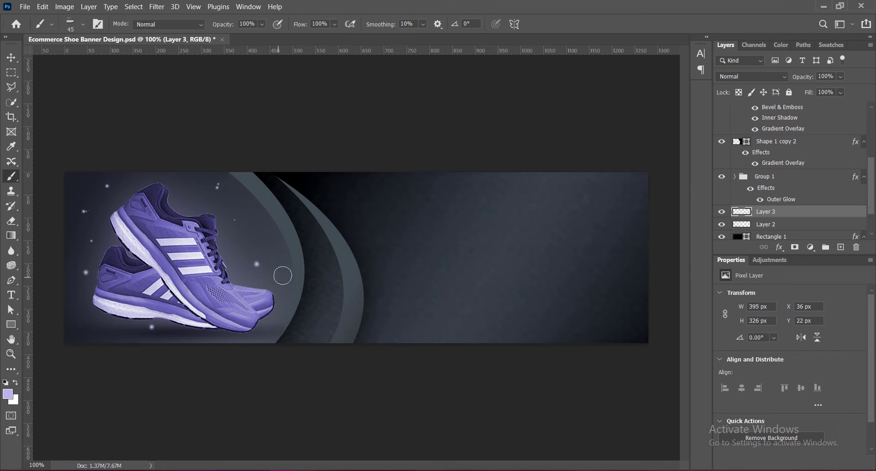
pyautogui.click(251, 241)
pyautogui.click(183, 202)
pyautogui.click(126, 181)
pyautogui.click(78, 185)
pyautogui.click(104, 223)
pyautogui.click(87, 301)
pyautogui.click(83, 325)
pyautogui.click(239, 271)
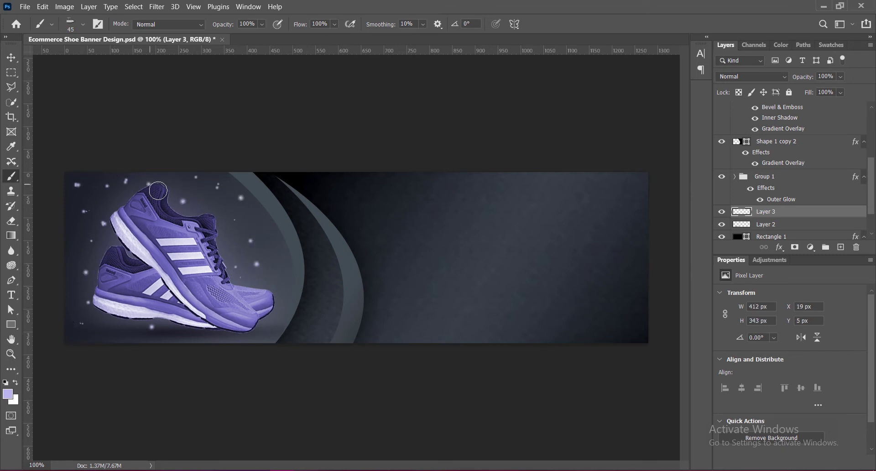
pyautogui.click(189, 211)
pyautogui.click(271, 251)
pyautogui.click(286, 265)
pyautogui.click(273, 236)
pyautogui.click(256, 213)
pyautogui.click(284, 299)
# Fill the remaining gaps around the shoes with more lavender sparkles using a 35 px brush.
pyautogui.press('[')
pyautogui.press('[')
pyautogui.click(184, 188)
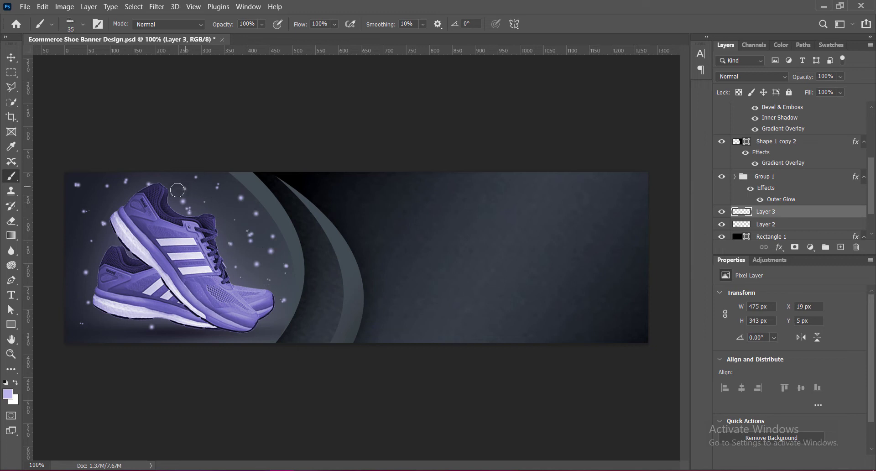
pyautogui.click(94, 200)
pyautogui.click(70, 209)
pyautogui.click(72, 231)
pyautogui.click(86, 276)
pyautogui.click(70, 285)
pyautogui.click(80, 303)
pyautogui.click(107, 325)
pyautogui.click(120, 321)
pyautogui.click(282, 315)
pyautogui.click(281, 286)
pyautogui.click(251, 279)
pyautogui.click(226, 235)
pyautogui.click(220, 204)
pyautogui.click(201, 191)
pyautogui.click(176, 181)
pyautogui.click(212, 182)
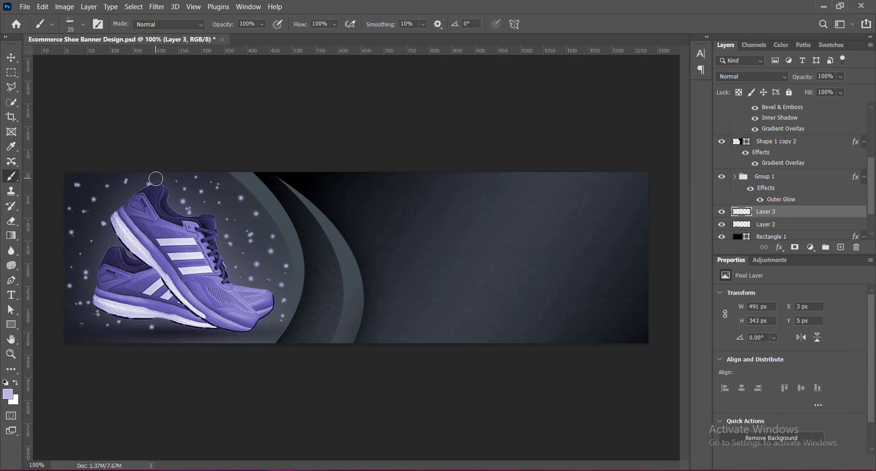
pyautogui.click(156, 179)
# Give the sparkle layer a Hard Light outer glow with 9% spread and 21 px size, and set its layer opacity to 75%.
pyautogui.click(11, 58)
pyautogui.doubleClick(811, 212)
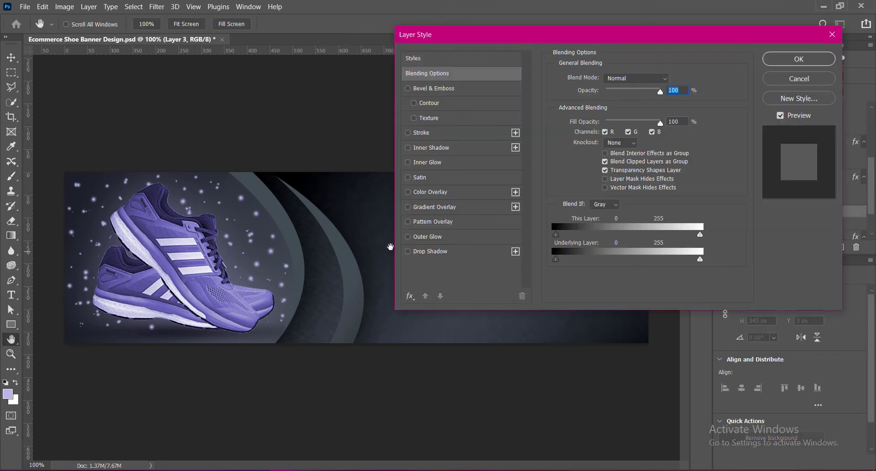
pyautogui.click(408, 236)
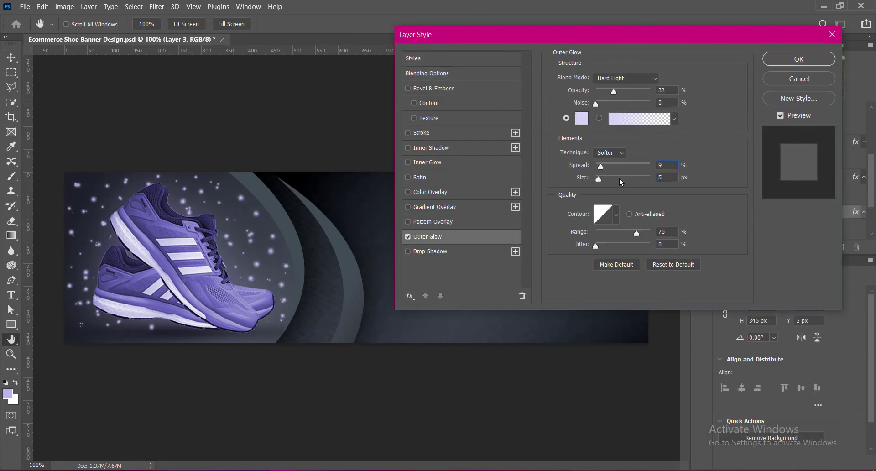
pyautogui.moveTo(598, 180)
pyautogui.mouseDown()
pyautogui.moveTo(616, 181)
pyautogui.moveTo(605, 181)
pyautogui.mouseUp()
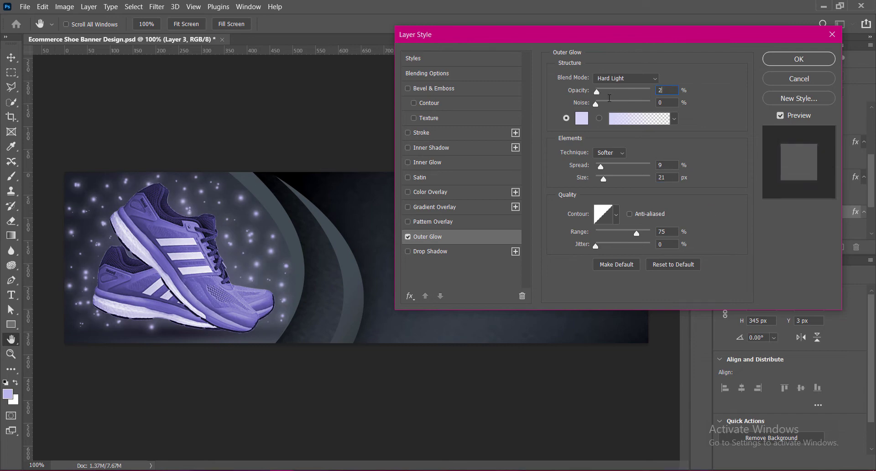
pyautogui.press('Return')
pyautogui.click(815, 77)
pyautogui.write('75')
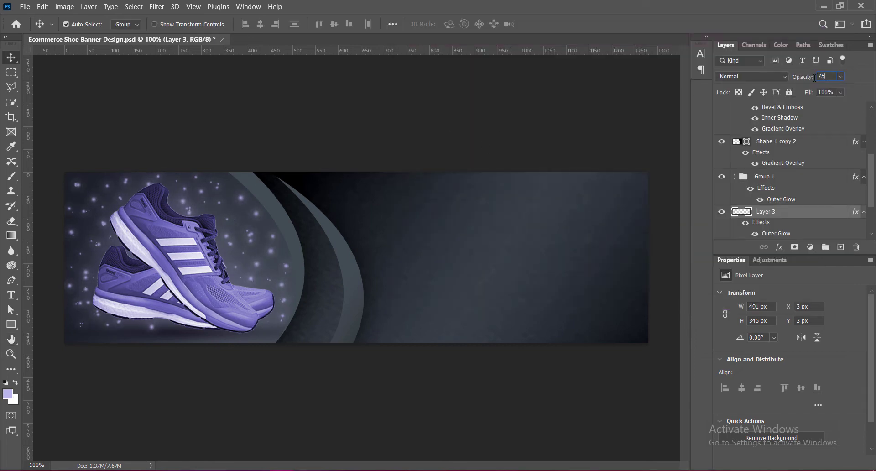
# Add a layer at the top of the stack and enter the horizontal white text "SPECIAL OFFER" on the dark area beside the curves.
pyautogui.scroll(5, 776, 159)
pyautogui.click(768, 109)
pyautogui.click(840, 246)
pyautogui.rightClick(11, 295)
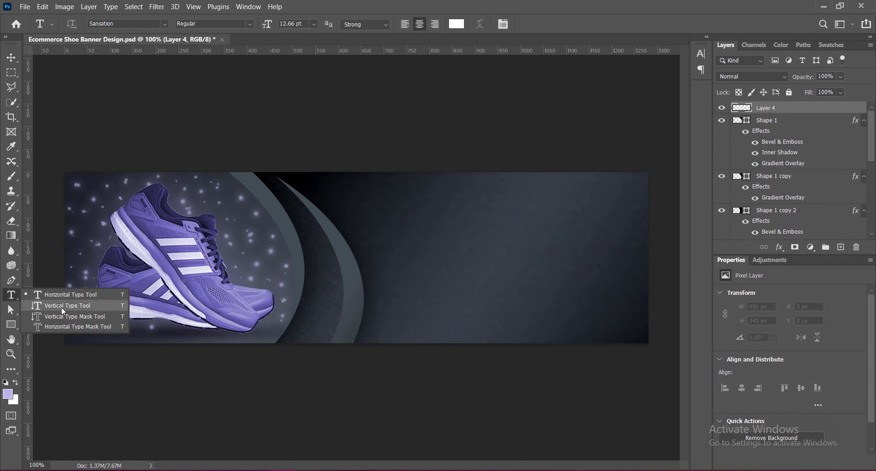
pyautogui.click(61, 296)
pyautogui.click(470, 228)
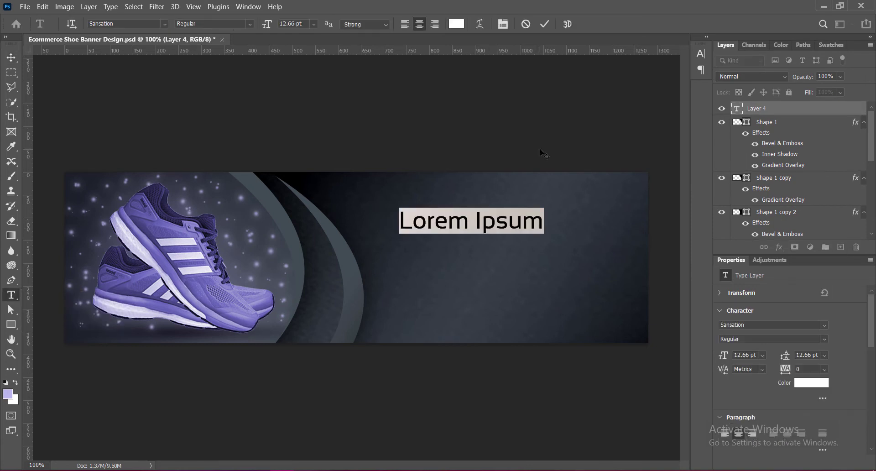
pyautogui.write('SPECIAL')
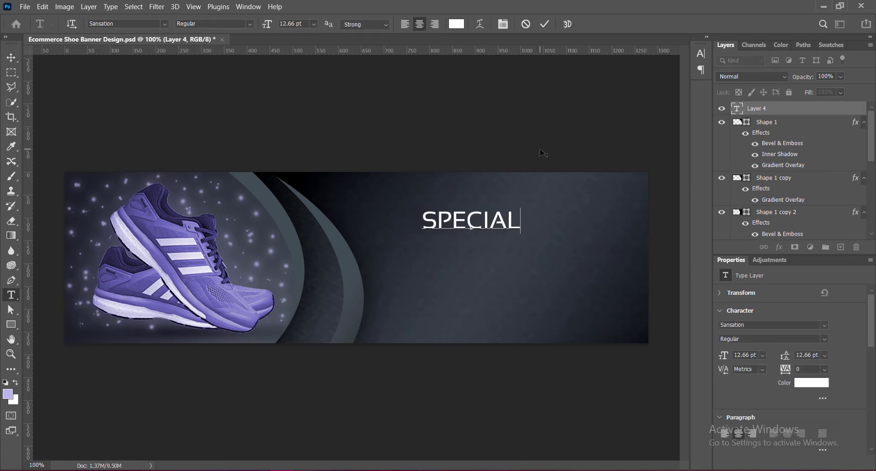
pyautogui.write(' OFFER')
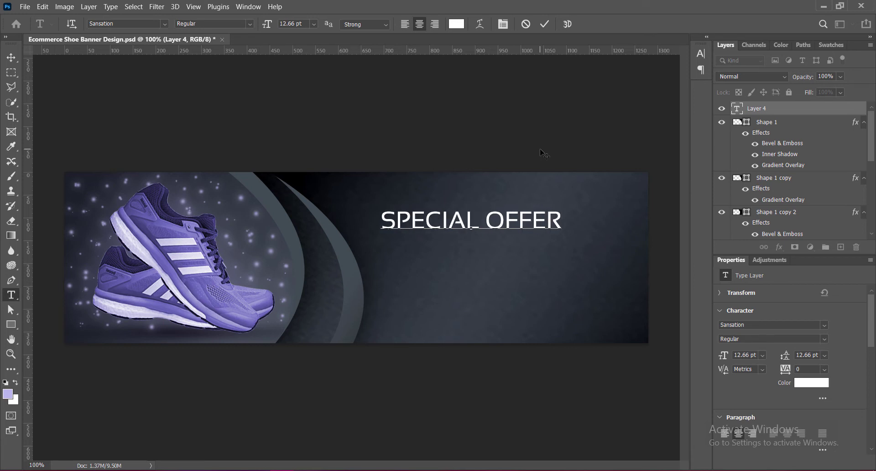
# Add the lines "MENS FOOTWEAR SHOES" and "MAKE YOUR MOVES MEMORABLE" below SPECIAL OFFER in the same text layer.
pyautogui.press('Return')
pyautogui.write("MEN'S FOOT")
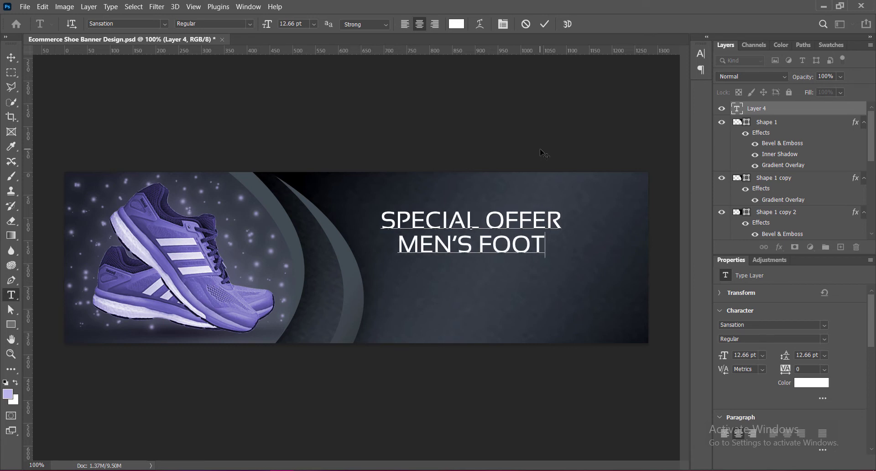
pyautogui.write('WEAR SHOES')
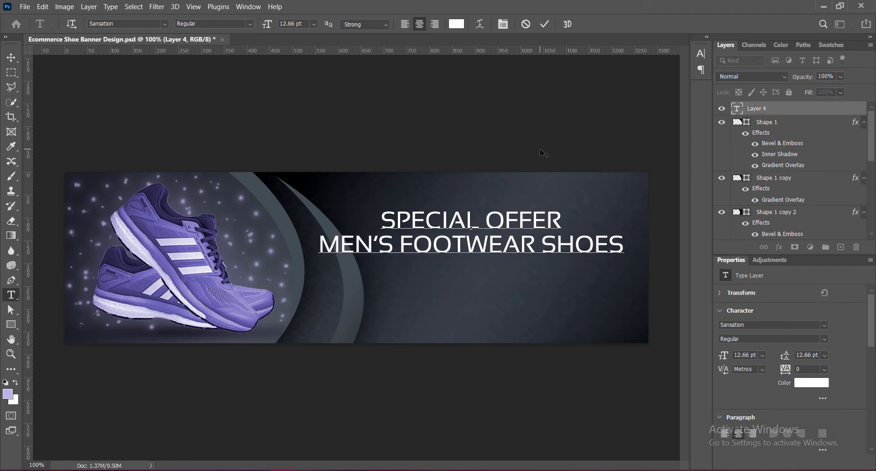
pyautogui.click(385, 244)
pyautogui.press('BackSpace')
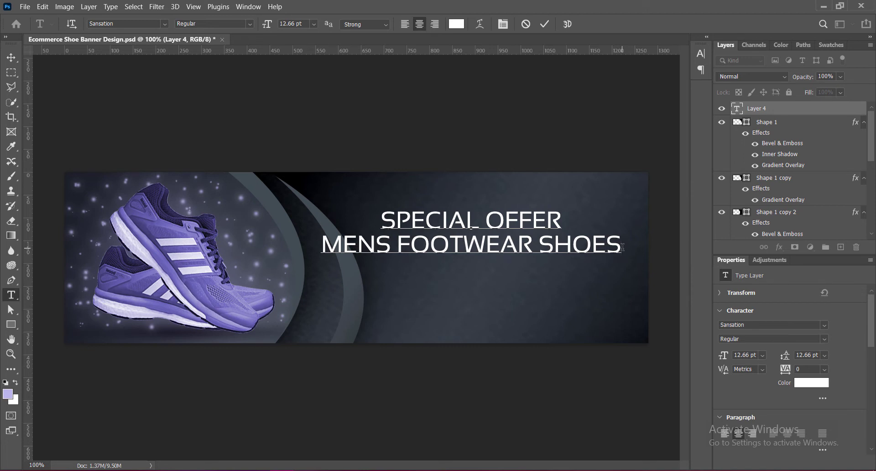
pyautogui.press('Return')
pyautogui.write('MAKE YOUR MOVE')
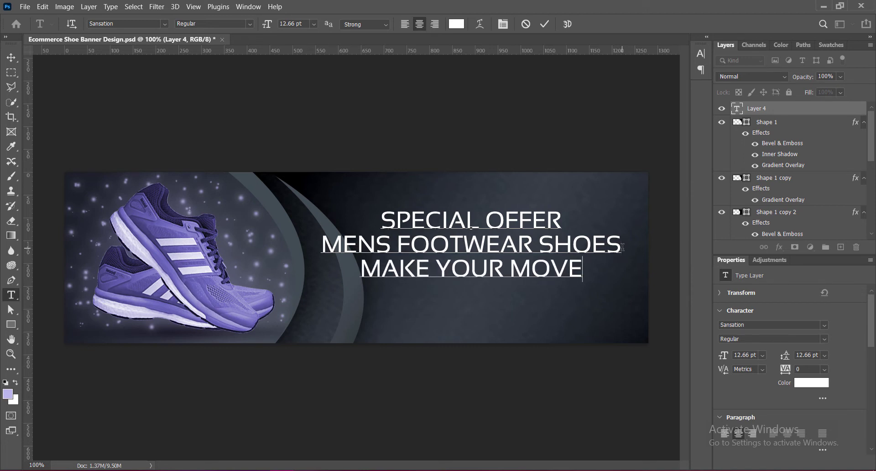
pyautogui.write('S MEMORABL')
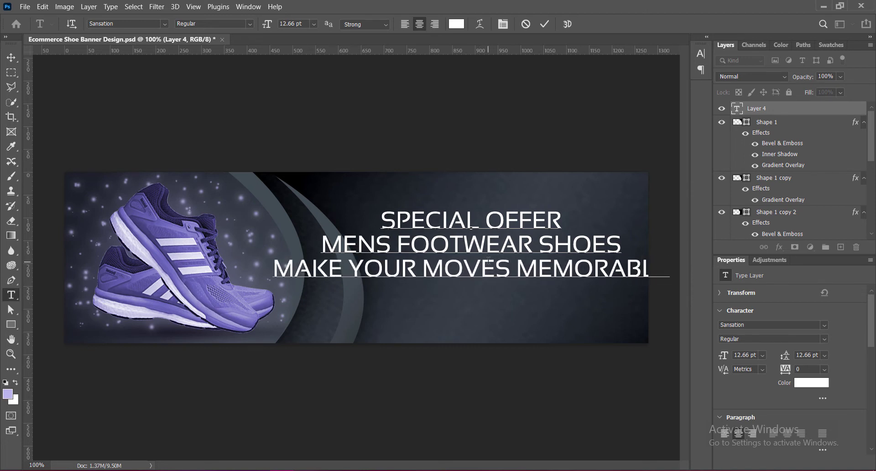
# Format the MENS FOOTWEAR SHOES line in Roboto Condensed Bold at 18 pt with 90% horizontal scale.
pyautogui.moveTo(321, 245); pyautogui.dragTo(595, 245)
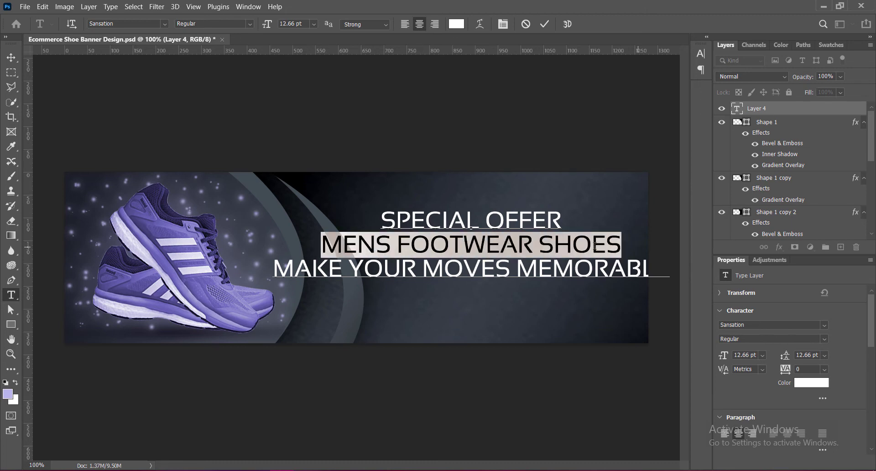
pyautogui.click(164, 23)
pyautogui.click(114, 72)
pyautogui.click(249, 24)
pyautogui.click(220, 75)
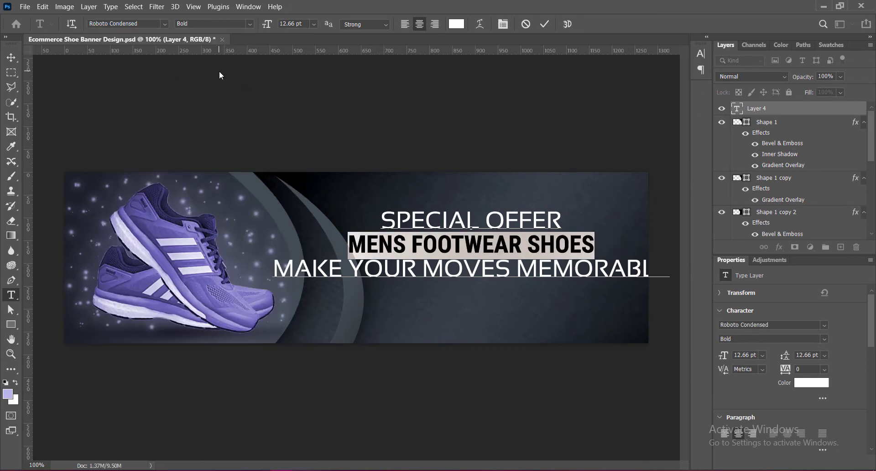
pyautogui.click(312, 24)
pyautogui.click(295, 119)
pyautogui.click(701, 54)
pyautogui.moveTo(674, 99); pyautogui.dragTo(620, 100)
pyautogui.write('90')
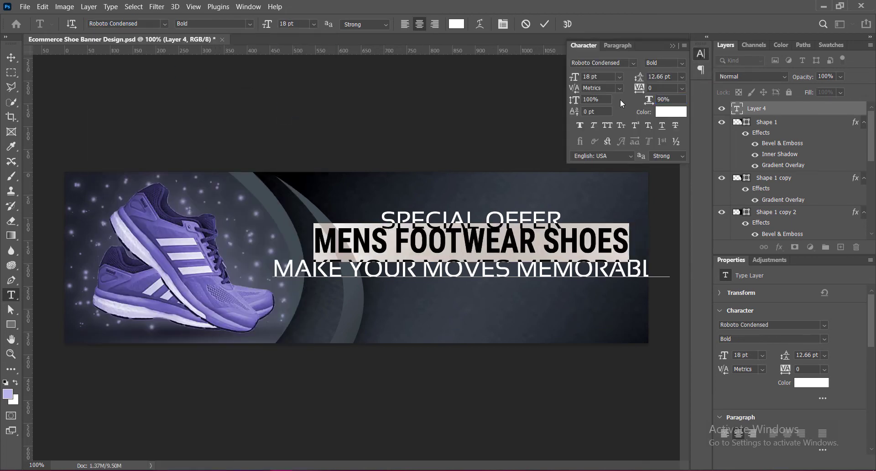
pyautogui.click(413, 242)
# Make the SPECIAL OFFER line bold and adjust its leading, and set the MENS FOOTWEAR SHOES leading to 16 pt.
pyautogui.moveTo(383, 221); pyautogui.dragTo(644, 208)
pyautogui.click(250, 24)
pyautogui.click(232, 56)
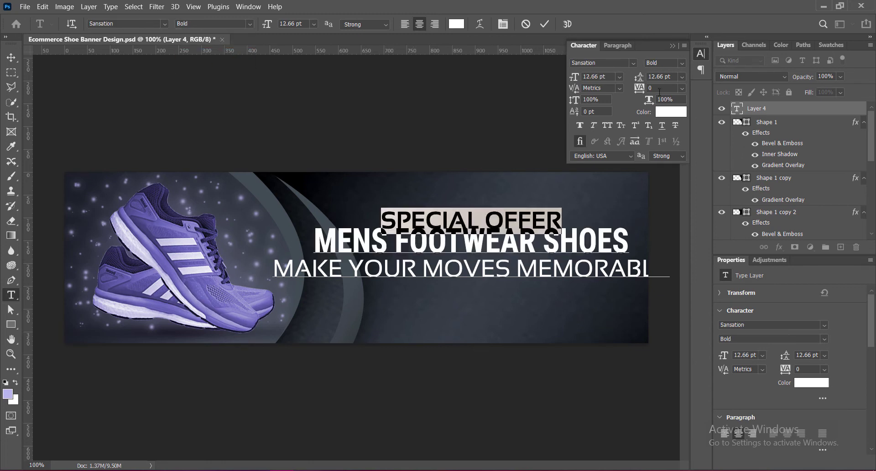
pyautogui.click(682, 77)
pyautogui.click(668, 165)
pyautogui.moveTo(315, 242); pyautogui.dragTo(630, 242)
pyautogui.click(682, 77)
pyautogui.click(668, 165)
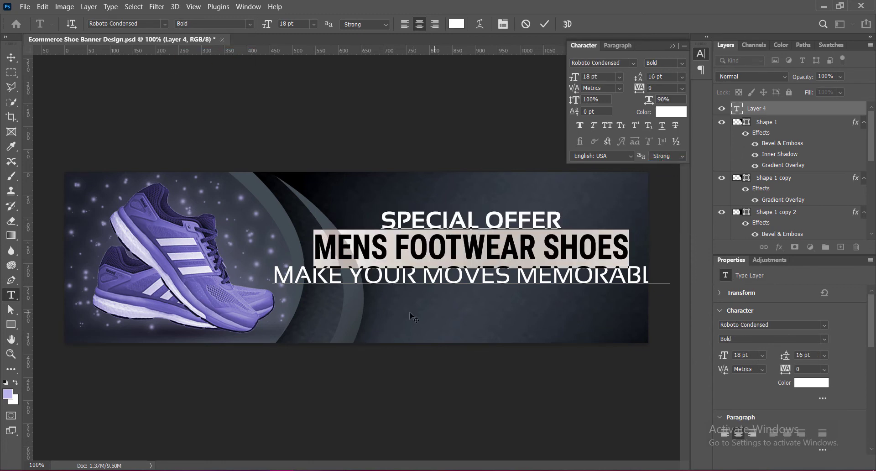
# Set the MAKE YOUR MOVES MEMORABLE line to 10 pt and the MENS FOOTWEAR SHOES leading to 18 pt, committing the text.
pyautogui.moveTo(275, 275); pyautogui.dragTo(669, 278)
pyautogui.click(619, 77)
pyautogui.click(601, 110)
pyautogui.click(620, 77)
pyautogui.click(599, 122)
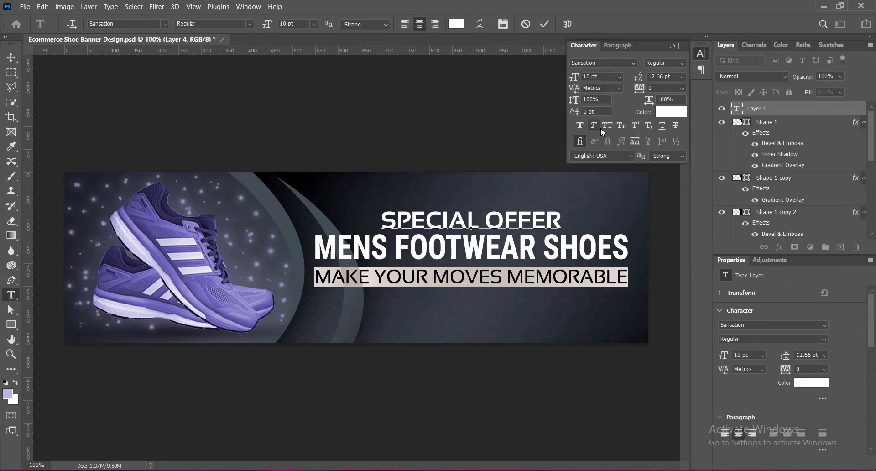
pyautogui.moveTo(316, 247); pyautogui.dragTo(632, 248)
pyautogui.click(682, 77)
pyautogui.click(667, 172)
pyautogui.click(545, 24)
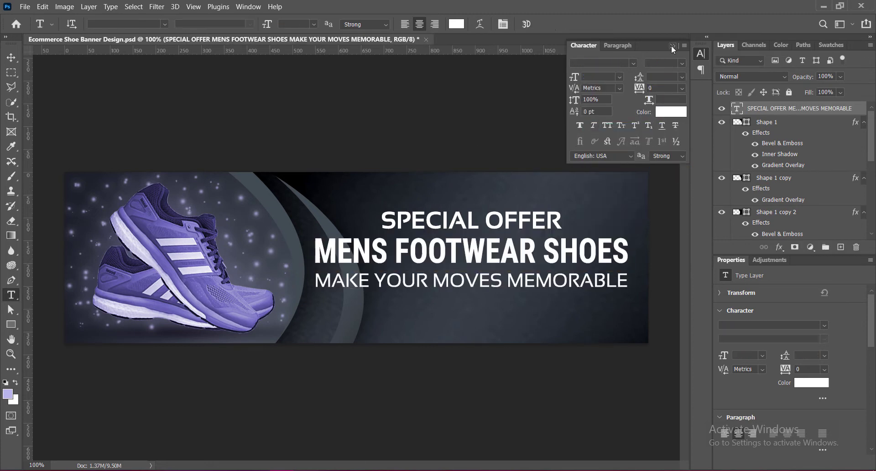
pyautogui.click(673, 47)
# Scale the three-line text block down and position it in the dark area beside the curves.
pyautogui.click(11, 58)
pyautogui.moveTo(486, 256); pyautogui.dragTo(506, 254)
pyautogui.hotkey('ctrl', 't')
pyautogui.moveTo(491, 289); pyautogui.dragTo(492, 276)
pyautogui.moveTo(507, 247); pyautogui.dragTo(521, 256)
pyautogui.press('Return')
# Restyle the SPECIAL OFFER line as italic at 9 pt with a tracking of 75, and commit the text.
pyautogui.doubleClick(494, 280)
pyautogui.moveTo(427, 225); pyautogui.dragTo(587, 226)
pyautogui.click(249, 25)
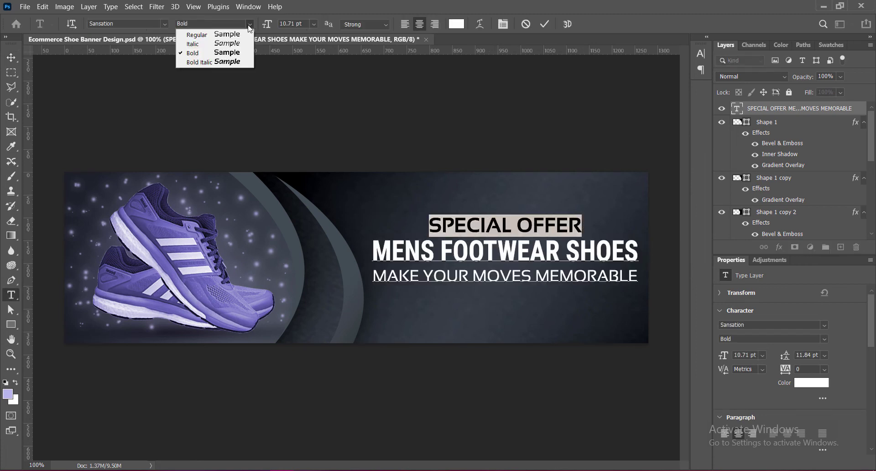
pyautogui.click(193, 44)
pyautogui.click(314, 25)
pyautogui.click(307, 53)
pyautogui.click(701, 53)
pyautogui.click(682, 89)
pyautogui.click(662, 199)
pyautogui.click(682, 89)
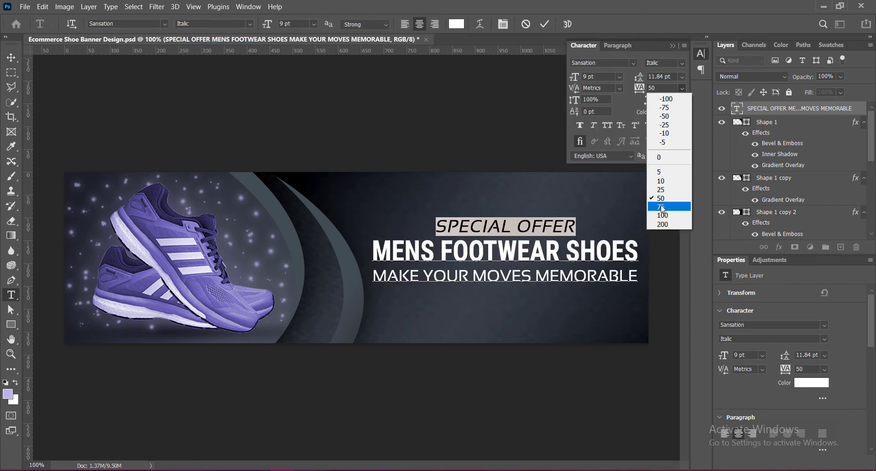
pyautogui.click(662, 207)
pyautogui.click(518, 226)
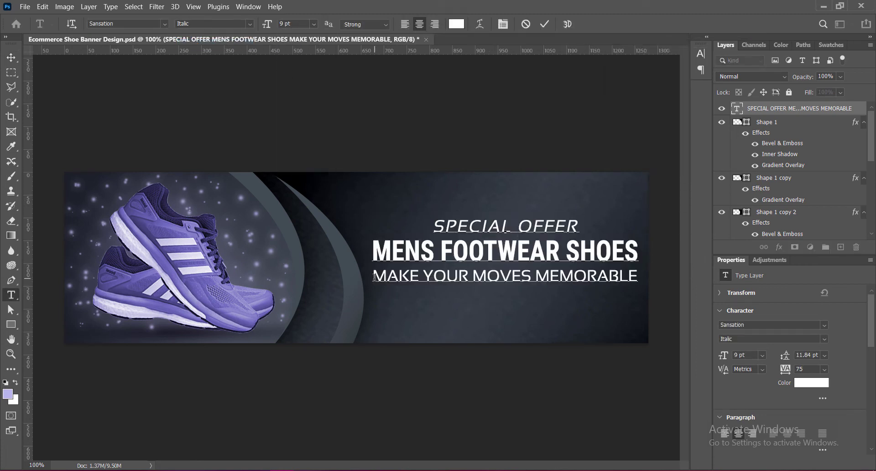
pyautogui.click(11, 58)
# Colour the word FOOTWEAR in the headline bright yellow.
pyautogui.doubleClick(499, 252)
pyautogui.doubleClick(500, 252)
pyautogui.click(457, 24)
pyautogui.click(731, 267)
pyautogui.moveTo(700, 194); pyautogui.dragTo(719, 142)
pyautogui.click(733, 265)
pyautogui.click(832, 136)
# Colour the word SHOES in the headline pale lavender and commit the text.
pyautogui.doubleClick(601, 252)
pyautogui.click(455, 24)
pyautogui.click(146, 262)
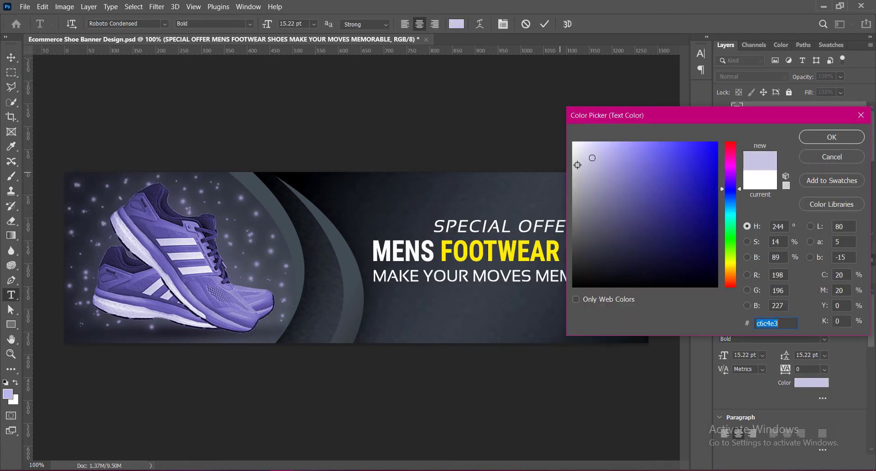
pyautogui.click(832, 137)
pyautogui.moveTo(566, 252); pyautogui.dragTo(638, 253)
pyautogui.click(456, 25)
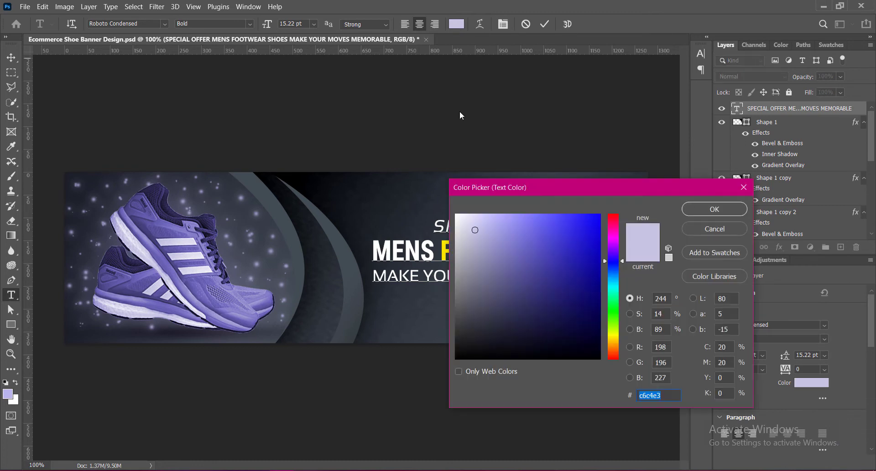
pyautogui.click(473, 222)
pyautogui.click(714, 209)
pyautogui.click(575, 252)
pyautogui.click(544, 24)
pyautogui.press('v')
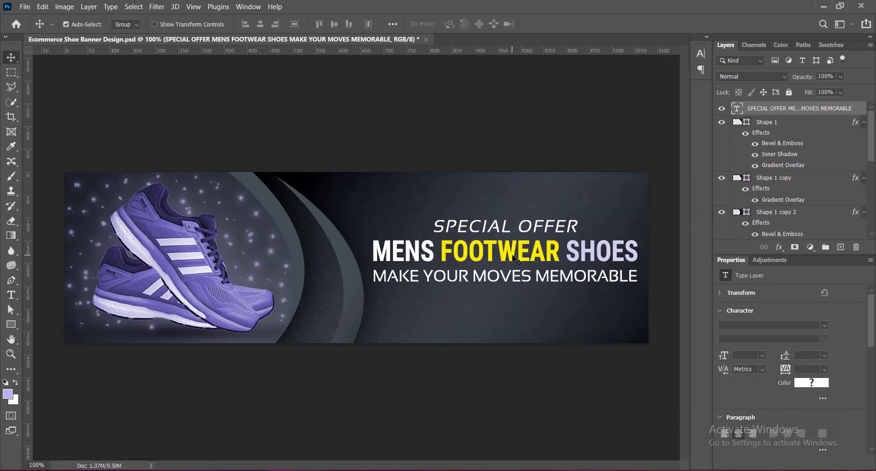
# Reduce the MAKE YOUR MOVES MEMORABLE line to 7 pt with 8 pt leading.
pyautogui.doubleClick(506, 279)
pyautogui.moveTo(374, 277); pyautogui.dragTo(638, 278)
pyautogui.click(700, 54)
pyautogui.click(682, 76)
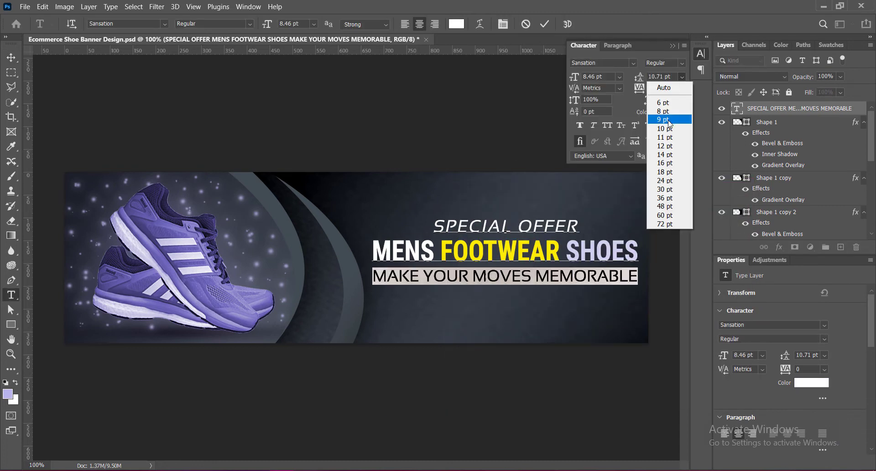
pyautogui.click(673, 120)
pyautogui.click(619, 77)
pyautogui.click(593, 95)
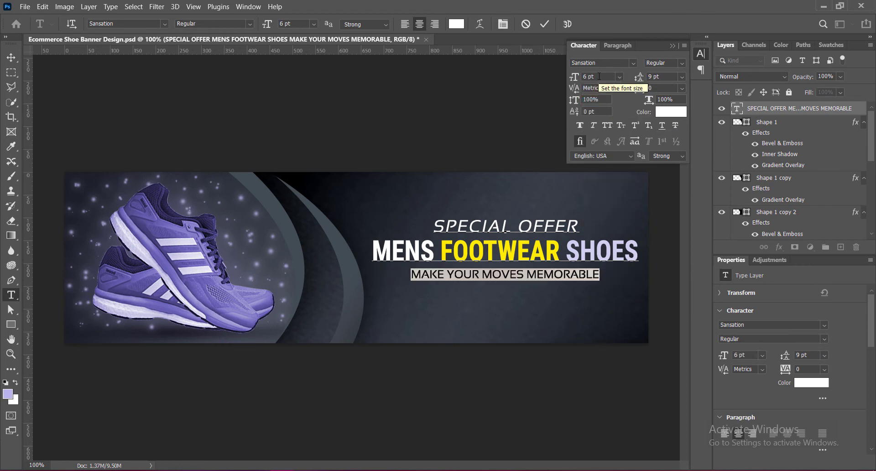
pyautogui.click(682, 76)
pyautogui.click(672, 112)
pyautogui.click(520, 270)
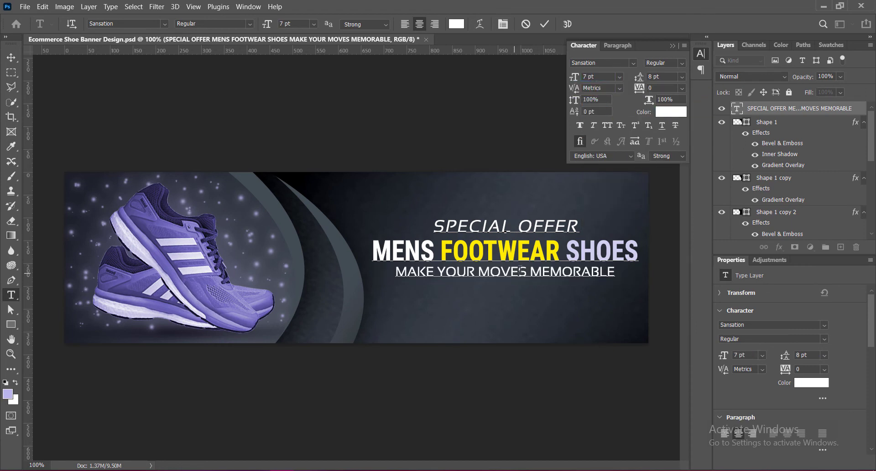
# Set the leading of the MENS FOOTWEAR SHOES line to 14 pt.
pyautogui.moveTo(374, 252); pyautogui.dragTo(638, 252)
pyautogui.click(682, 77)
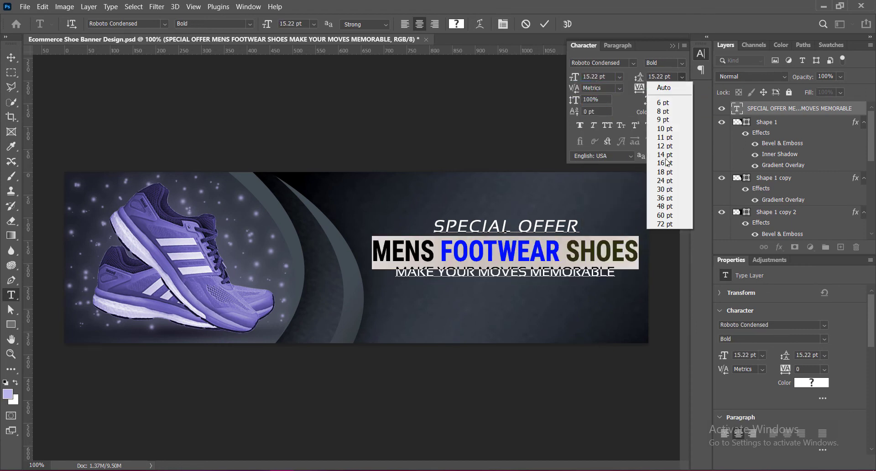
pyautogui.click(668, 153)
pyautogui.click(672, 46)
pyautogui.click(657, 227)
# Increase the leading of the MAKE YOUR MOVES MEMORABLE line to 9 pt.
pyautogui.doubleClick(485, 272)
pyautogui.tripleClick(484, 273)
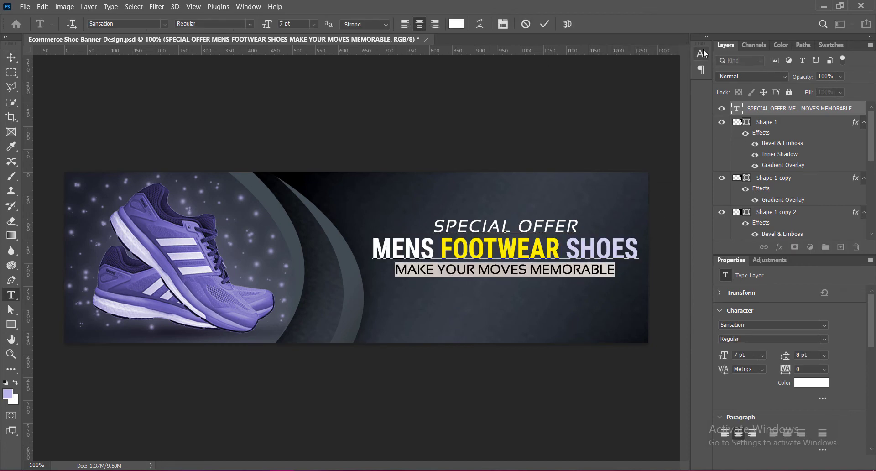
pyautogui.click(700, 54)
pyautogui.click(682, 77)
pyautogui.click(659, 118)
pyautogui.click(528, 272)
# Increase the MENS FOOTWEAR SHOES leading slightly, commit the text and save the document.
pyautogui.moveTo(374, 247); pyautogui.dragTo(638, 250)
pyautogui.click(701, 54)
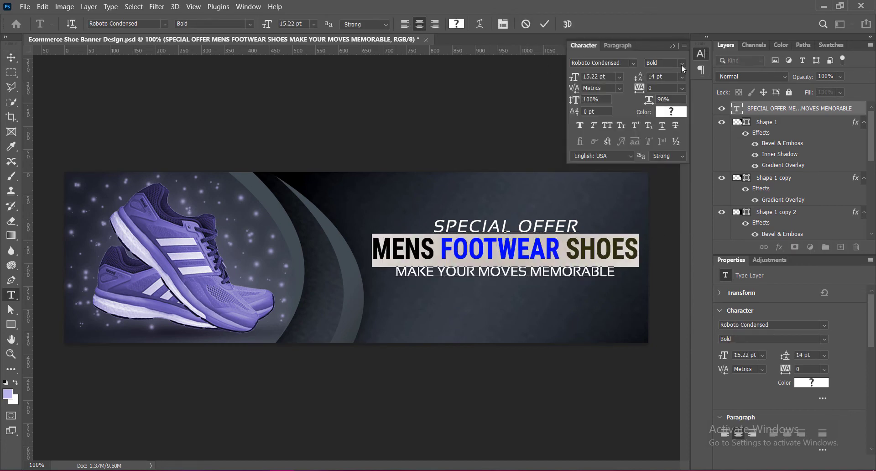
pyautogui.click(682, 77)
pyautogui.click(671, 92)
pyautogui.click(701, 54)
pyautogui.hotkey('ctrl', 'Return')
pyautogui.press('v')
pyautogui.hotkey('ctrl', 's')
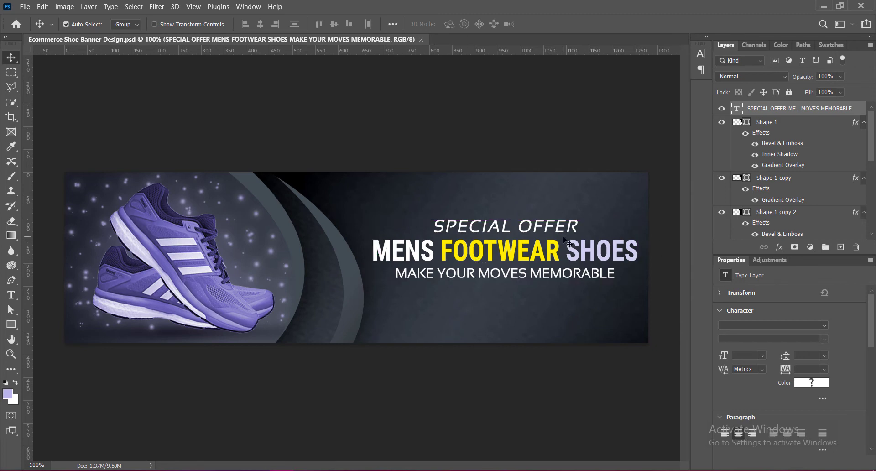
# Move the text block up and give its layer a drop shadow with the Hard Mix blend mode.
pyautogui.moveTo(540, 256); pyautogui.dragTo(538, 247)
pyautogui.rightClick(743, 110)
pyautogui.click(755, 114)
pyautogui.moveTo(476, 37); pyautogui.dragTo(631, 37)
pyautogui.click(584, 249)
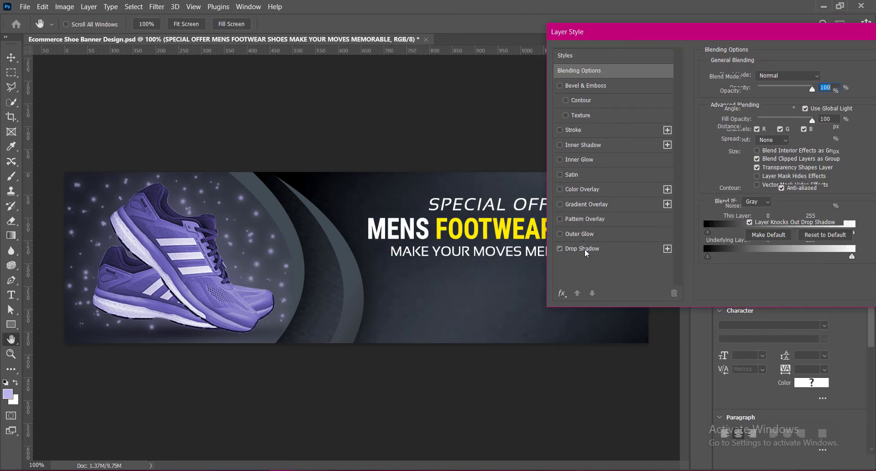
pyautogui.click(794, 80)
pyautogui.click(776, 269)
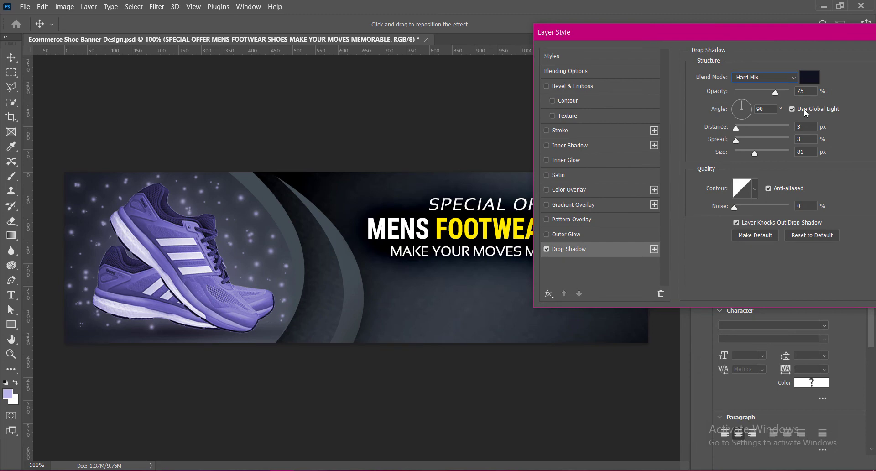
# Change the text's drop shadow to a light periwinkle colour at 51% opacity.
pyautogui.moveTo(775, 93); pyautogui.dragTo(753, 92)
pyautogui.click(809, 77)
pyautogui.click(470, 215)
pyautogui.click(479, 215)
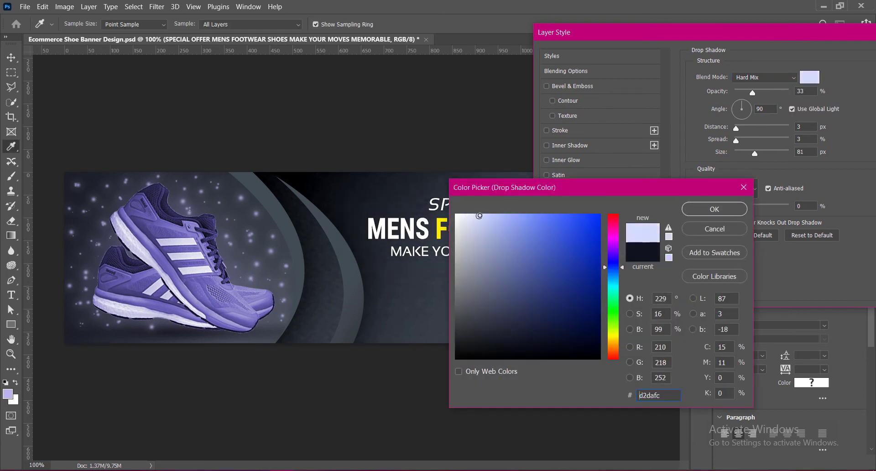
pyautogui.click(714, 209)
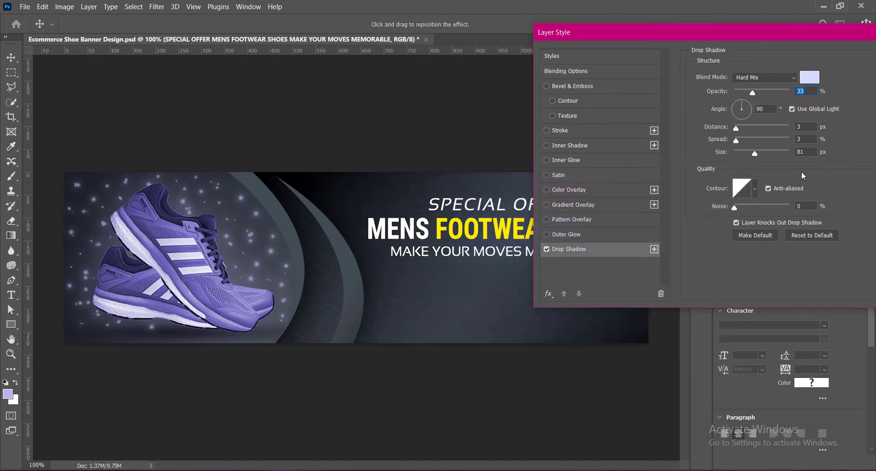
pyautogui.write('51')
pyautogui.click(812, 81)
pyautogui.moveTo(498, 313); pyautogui.dragTo(495, 220)
pyautogui.click(715, 208)
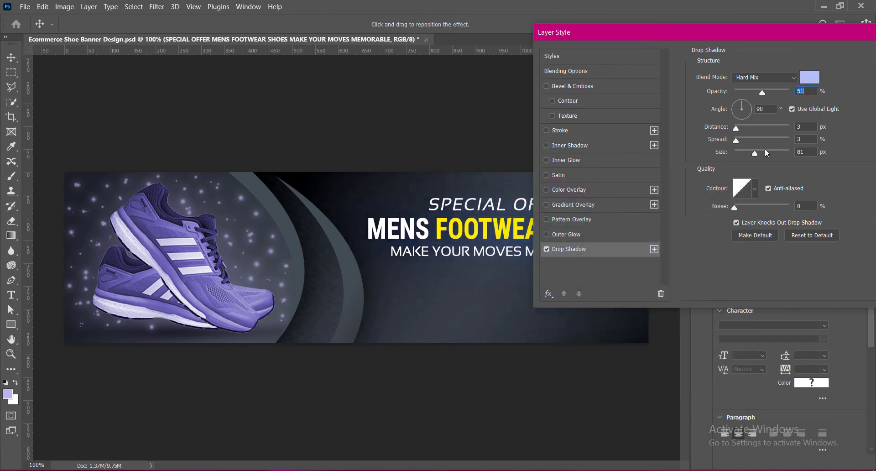
# Tighten the text's drop shadow, give it a deeper periwinkle blue colour and apply the layer style.
pyautogui.moveTo(738, 155); pyautogui.dragTo(743, 155)
pyautogui.moveTo(736, 30)
pyautogui.mouseDown()
pyautogui.moveTo(662, 36)
pyautogui.moveTo(733, 35)
pyautogui.mouseUp()
pyautogui.click(845, 59)
pyautogui.doubleClick(739, 111)
pyautogui.click(736, 79)
pyautogui.click(497, 237)
pyautogui.click(715, 209)
pyautogui.click(860, 59)
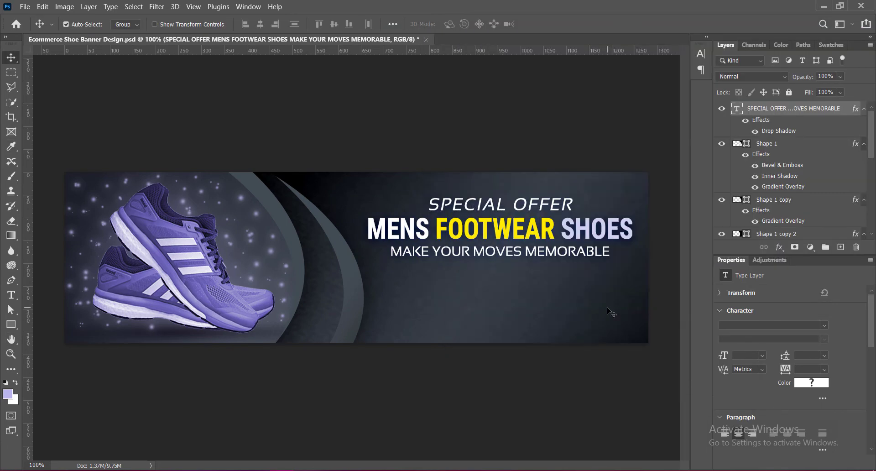
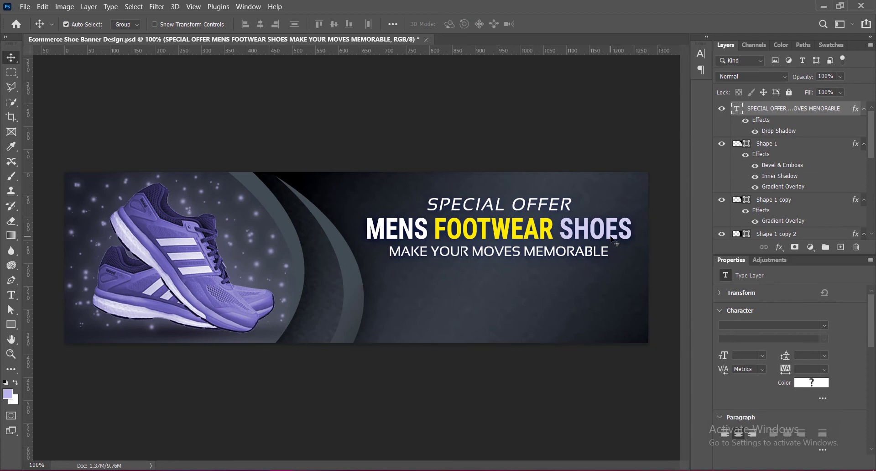
# Draw a thin lavender rectangle about 520 x 3 px on a new layer beneath the MAKE YOUR MOVES MEMORABLE line.
pyautogui.click(841, 248)
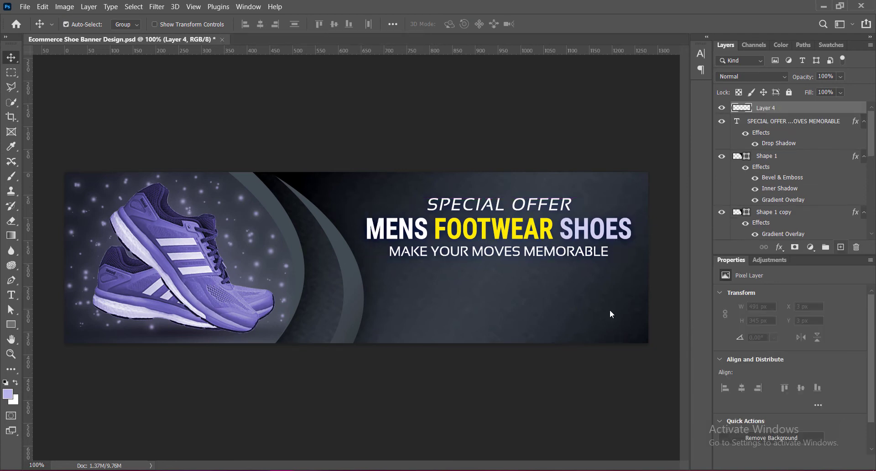
pyautogui.click(11, 324)
pyautogui.moveTo(384, 264); pyautogui.dragTo(620, 264)
# Nudge the lavender line left to X 693 px to centre it under the text.
pyautogui.press('v')
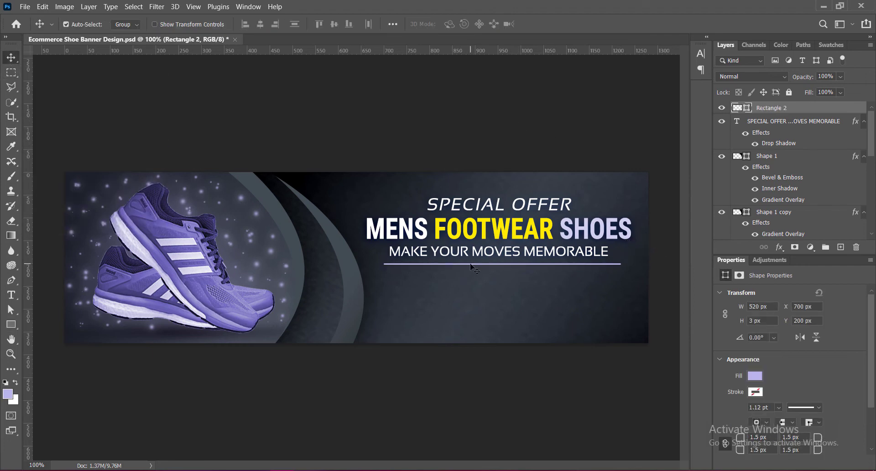
pyautogui.press('Left')
pyautogui.press('Left')
pyautogui.press('Left')
pyautogui.press('Left')
pyautogui.press('Left')
pyautogui.press('Left')
pyautogui.press('Left')
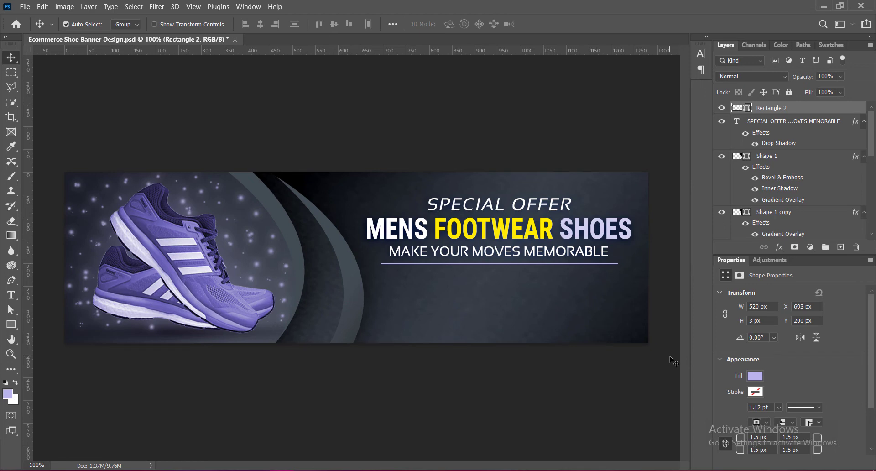
# Fine-tune the lavender line's position beneath the tagline so it sits at X 695 px and Y 200 px.
pyautogui.press('Up')
pyautogui.press('Up')
pyautogui.press('Up')
pyautogui.press('Down')
pyautogui.press('Down')
pyautogui.press('Down')
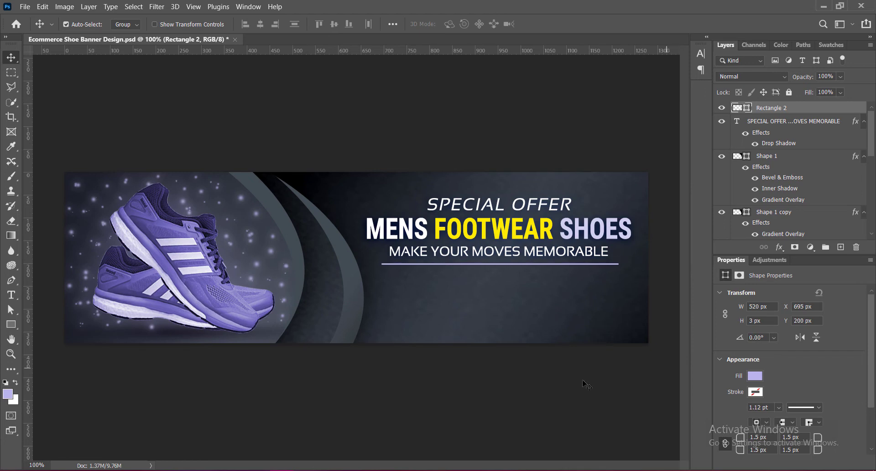
# Give the lavender line a periwinkle Hard Mix drop shadow at 51% opacity and 9 px size, and save the document.
pyautogui.doubleClick(739, 113)
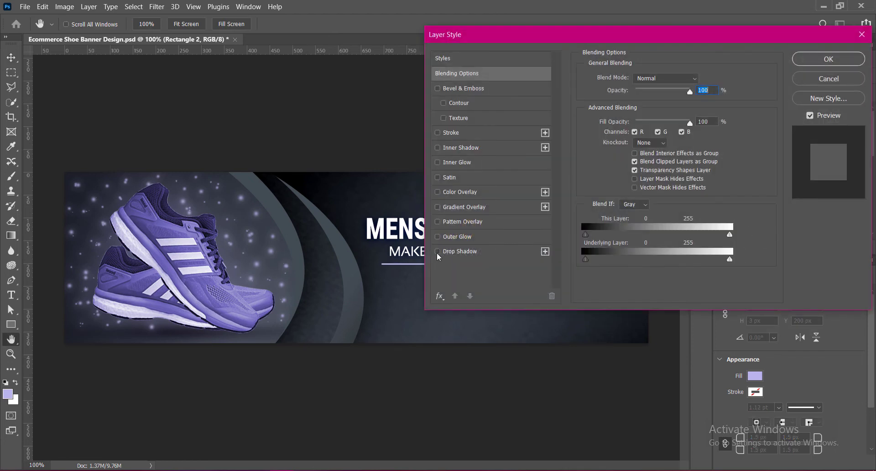
pyautogui.click(465, 252)
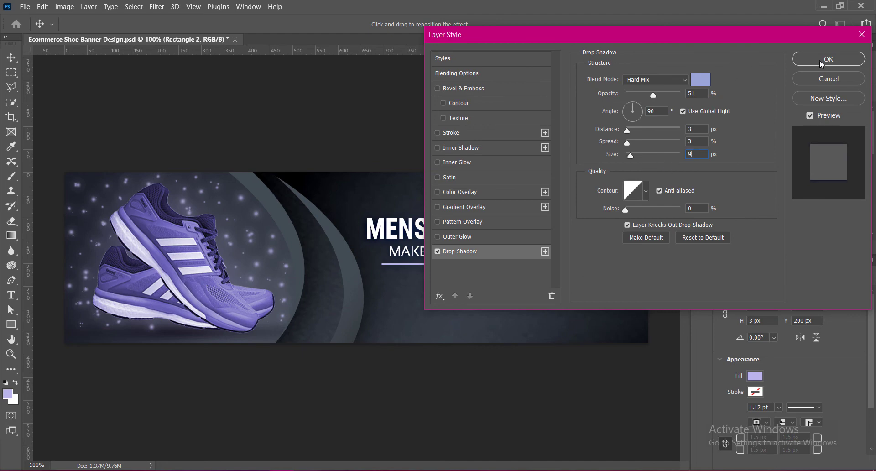
pyautogui.click(827, 59)
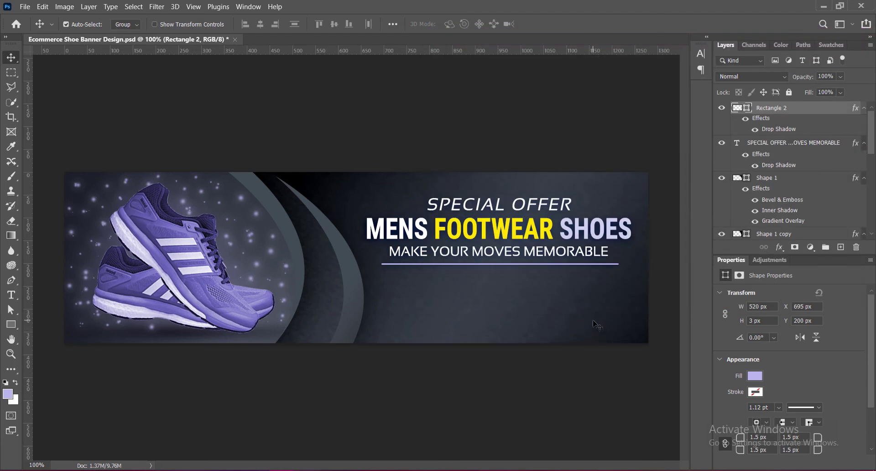
pyautogui.hotkey('ctrl', 's')
# Draw a lavender rounded rectangle about 492 x 50 px on a new layer below the thin line.
pyautogui.click(841, 247)
pyautogui.click(11, 324)
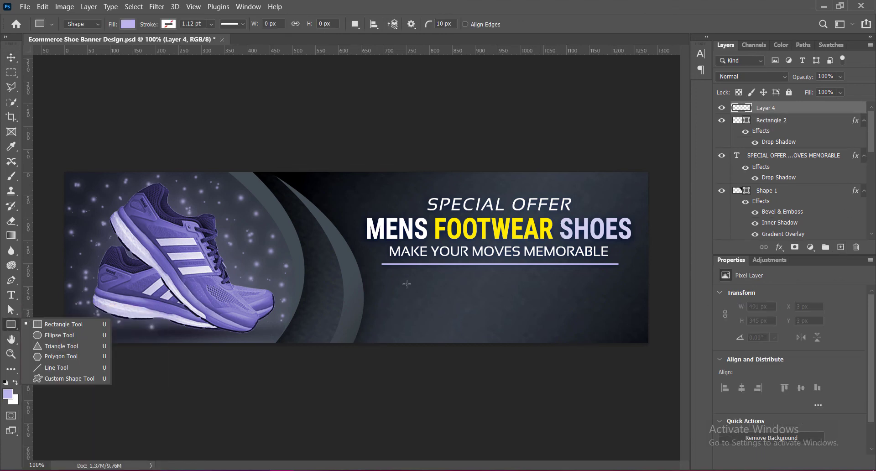
pyautogui.click(46, 323)
pyautogui.moveTo(391, 277); pyautogui.dragTo(615, 297)
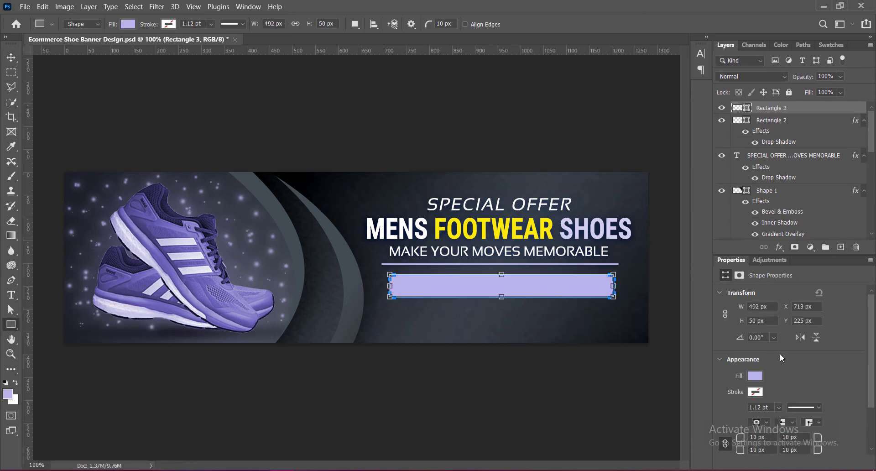
# Unlink the rectangle's corner radii, setting the top-left and bottom-right corners to 21 px and the other two to 0 px.
pyautogui.scroll(-3, 767, 391)
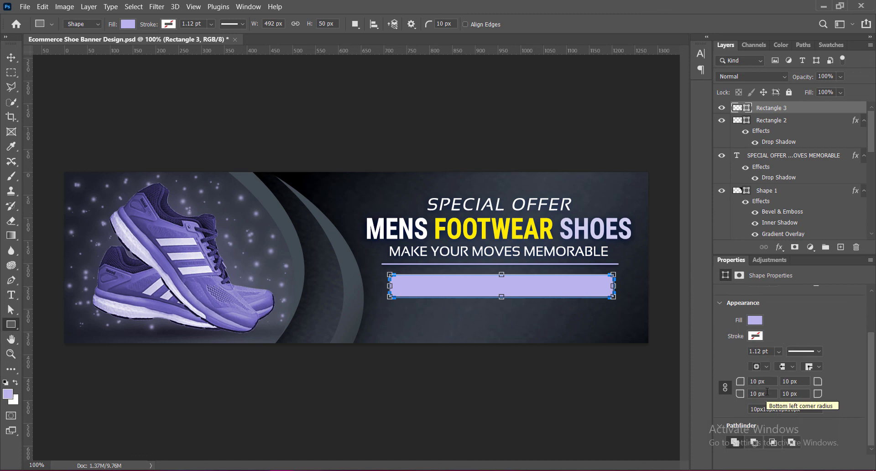
pyautogui.click(727, 387)
pyautogui.write('21')
pyautogui.click(794, 393)
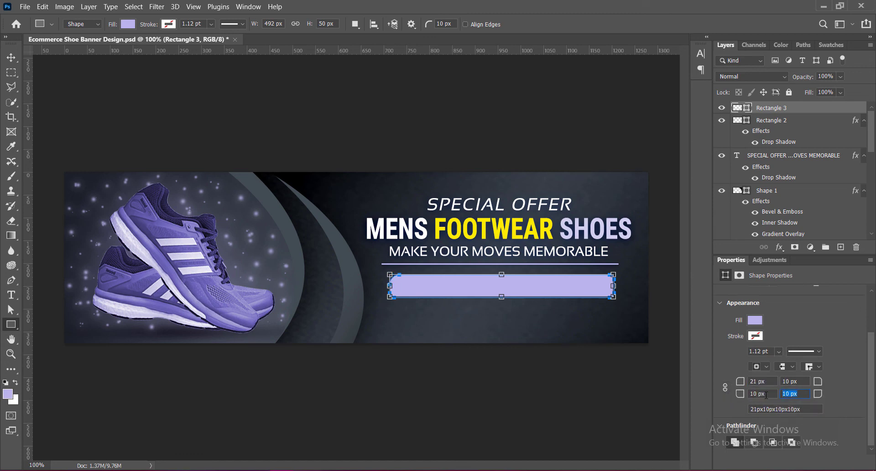
pyautogui.press('Return')
pyautogui.moveTo(800, 381); pyautogui.dragTo(753, 382)
# Enlarge the lavender rectangle slightly with Free Transform so it nearly matches the line's width.
pyautogui.press('v')
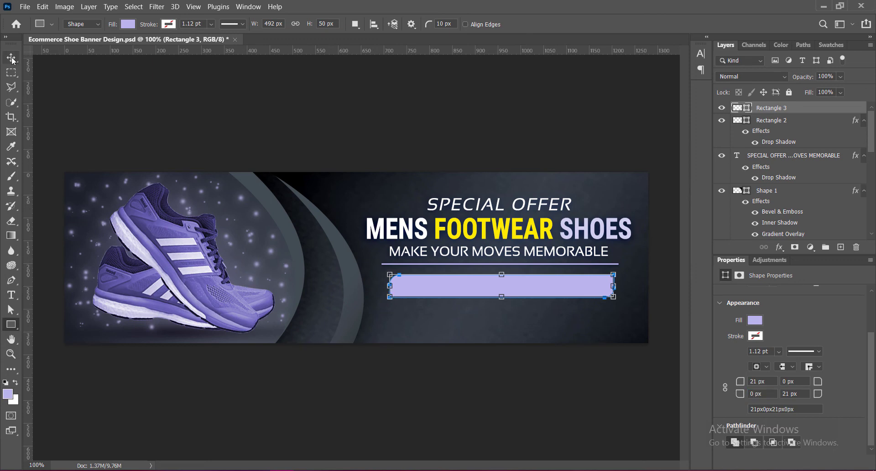
pyautogui.hotkey('ctrl', 't')
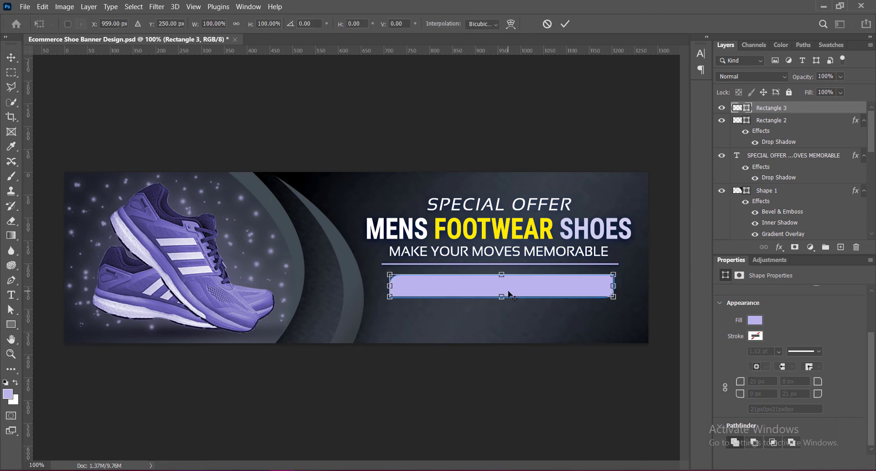
pyautogui.moveTo(502, 274); pyautogui.dragTo(501, 273)
pyautogui.press('Return')
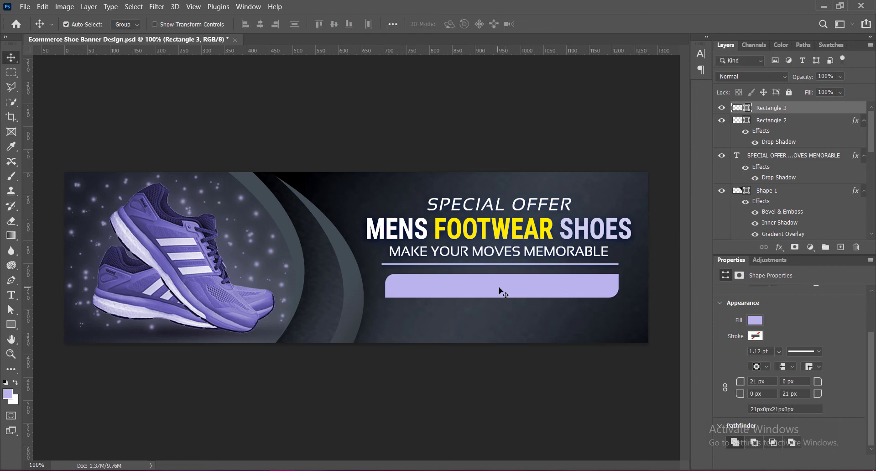
# Recolour the rectangle with the slate grey of the curved shapes, lightened to #59666c.
pyautogui.doubleClick(736, 110)
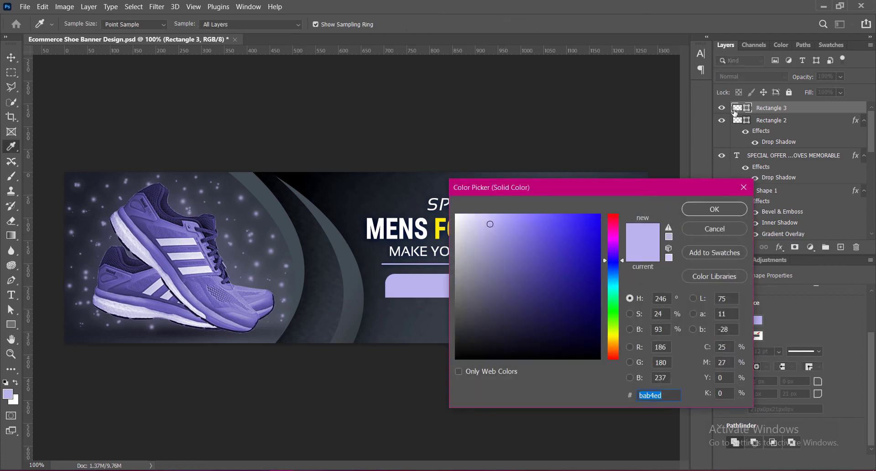
pyautogui.click(352, 292)
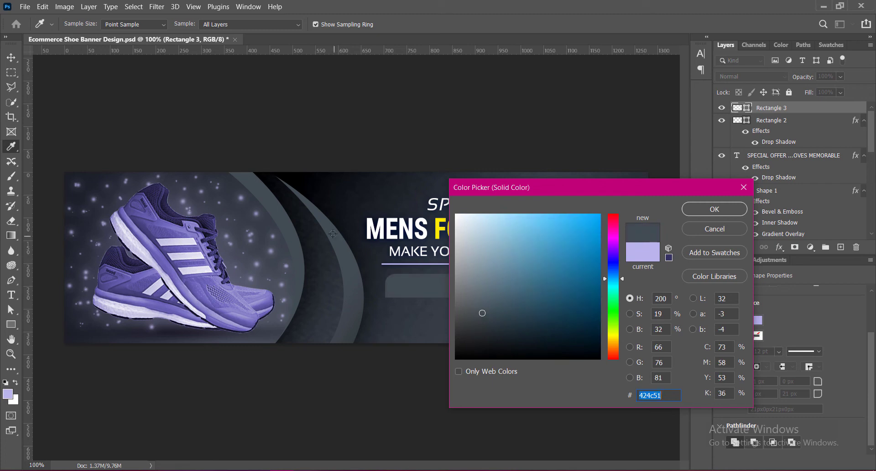
pyautogui.click(315, 210)
pyautogui.click(705, 210)
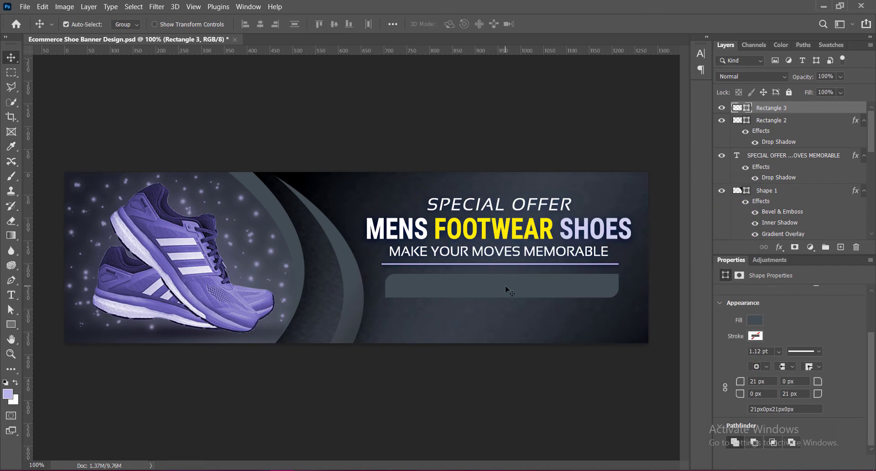
pyautogui.doubleClick(738, 109)
pyautogui.click(482, 298)
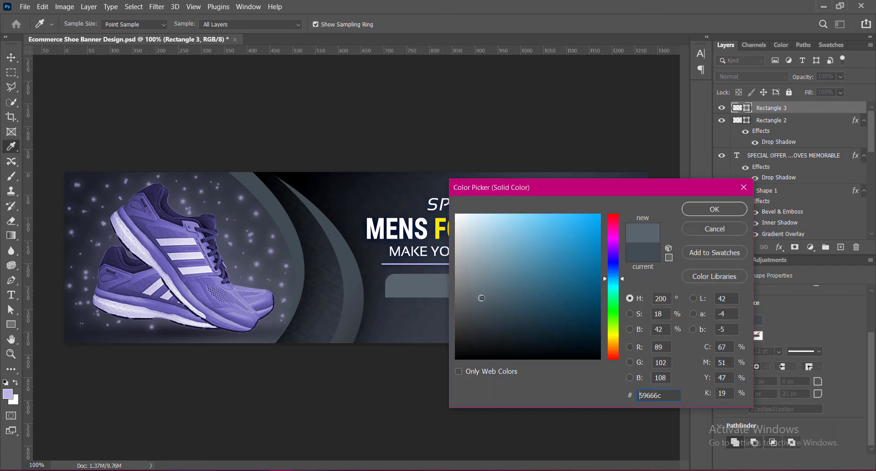
pyautogui.click(726, 208)
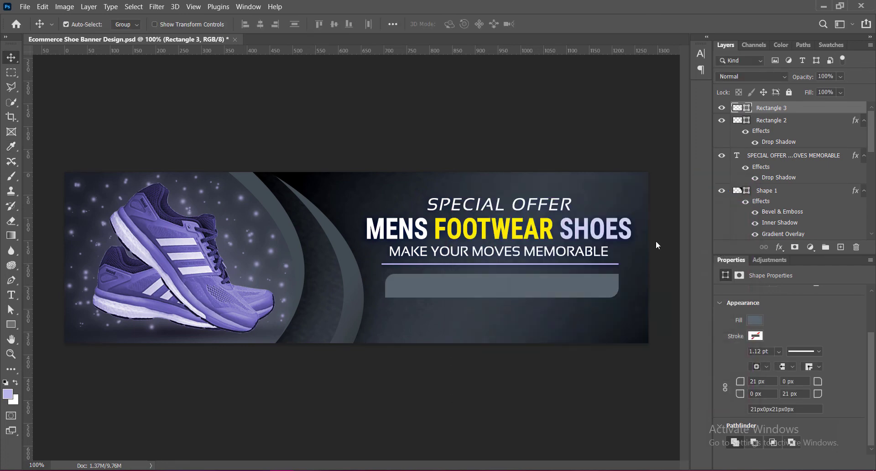
# Add a drop shadow to the grey bar with Hard Light blending, 51% opacity and 6 px size.
pyautogui.rightClick(737, 108)
pyautogui.click(758, 113)
pyautogui.click(459, 251)
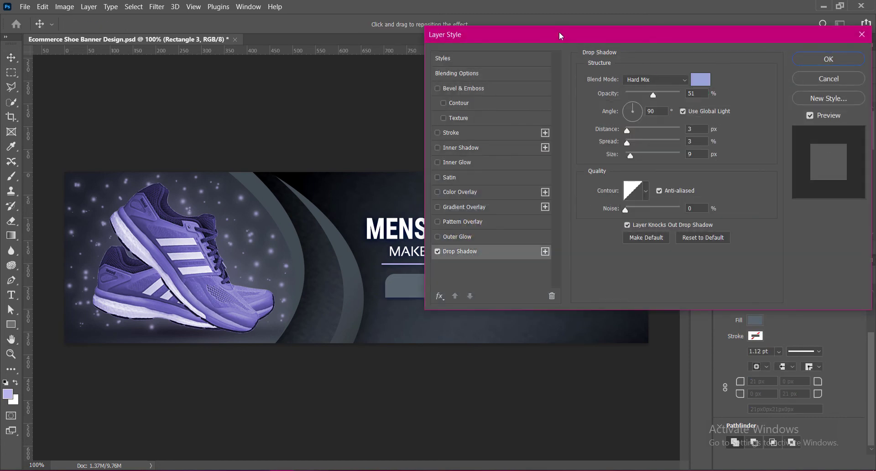
pyautogui.moveTo(560, 31); pyautogui.dragTo(586, 38)
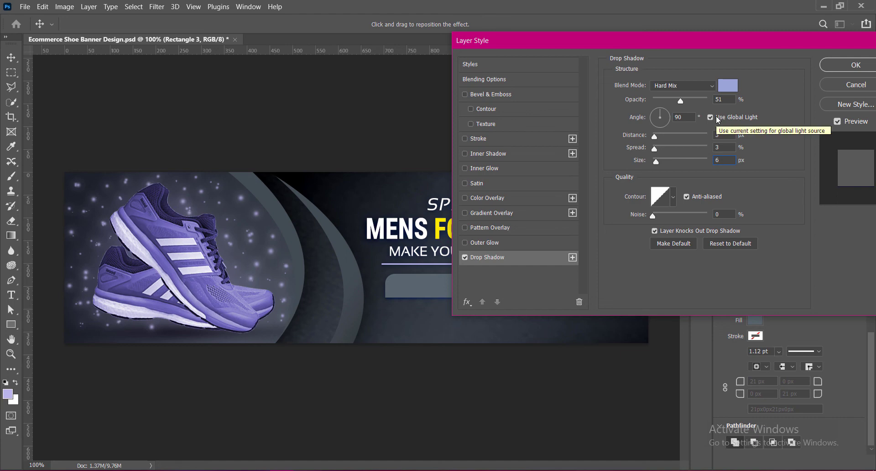
pyautogui.click(685, 85)
pyautogui.click(676, 197)
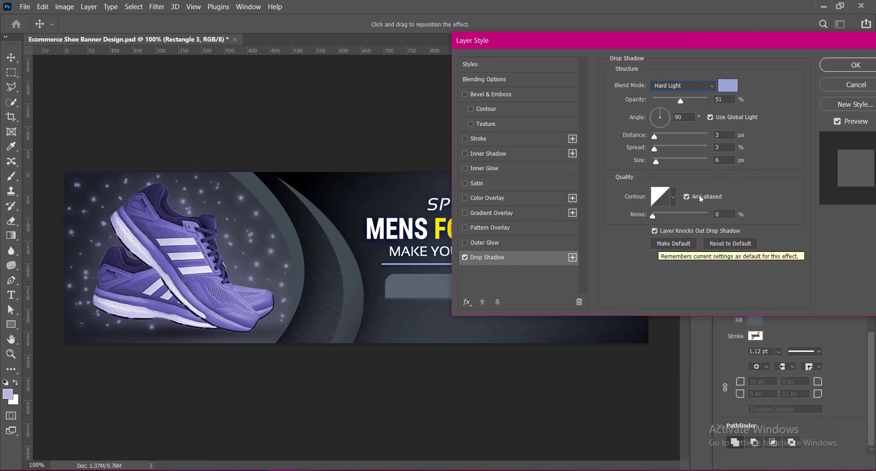
# Change the bar's drop shadow colour to a very dark navy and apply the layer style.
pyautogui.click(728, 85)
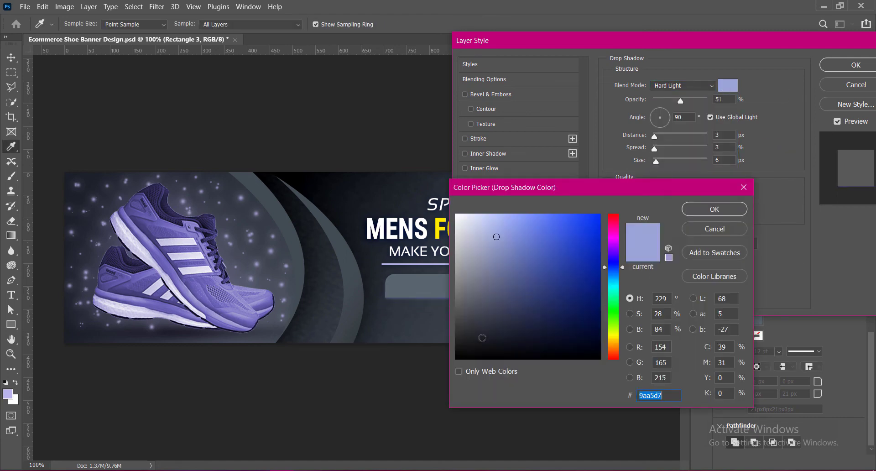
pyautogui.click(494, 339)
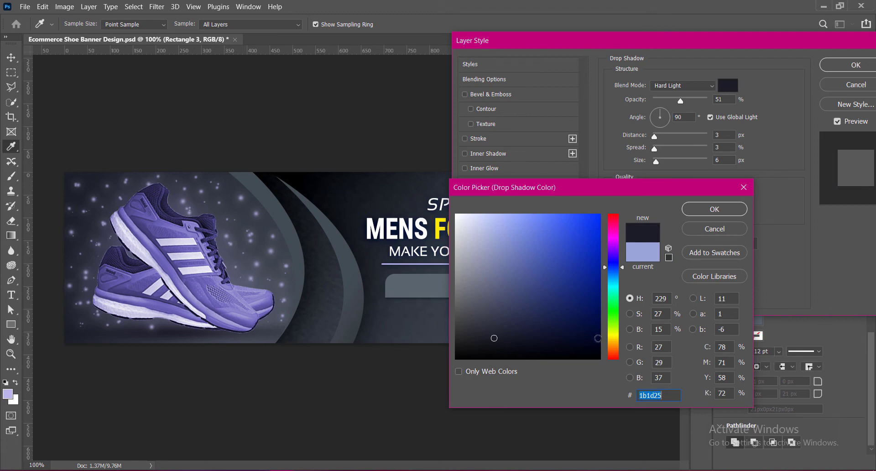
pyautogui.click(692, 210)
pyautogui.click(843, 65)
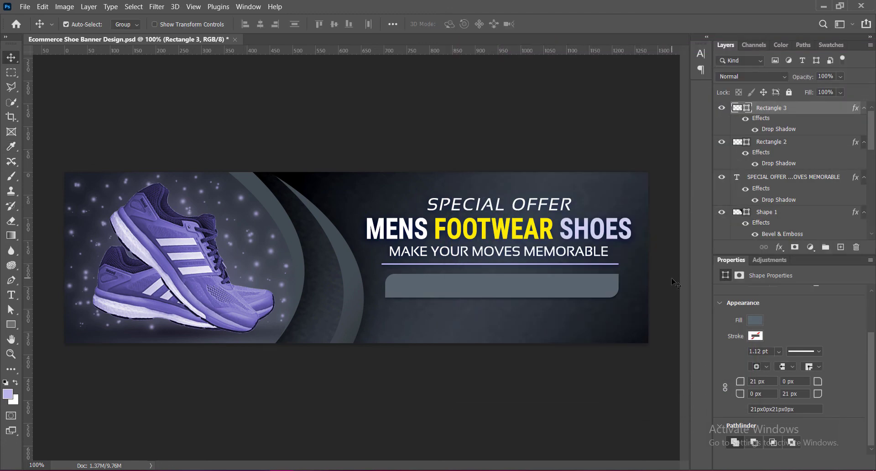
# Add the text SAVE UPTO 50% OFF on a new layer near the grey bar at 12 pt.
pyautogui.click(841, 247)
pyautogui.click(10, 295)
pyautogui.click(409, 288)
pyautogui.write('SAVE UPTO 50')
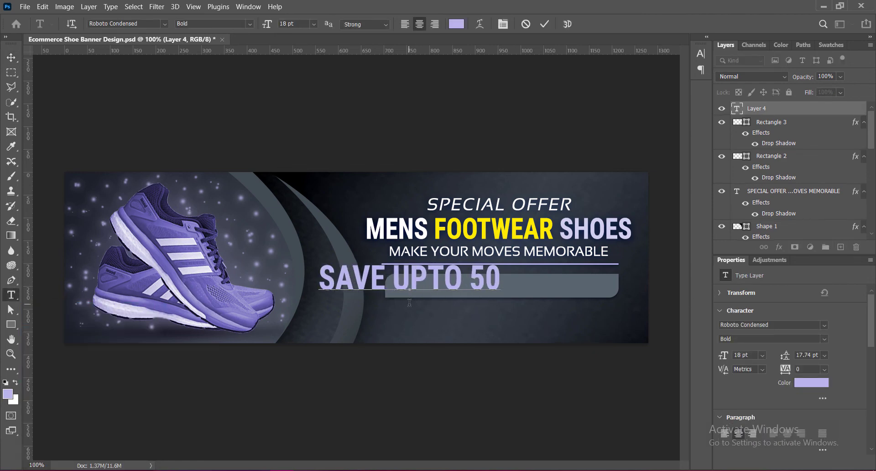
pyautogui.write('% OFF')
pyautogui.hotkey('ctrl', 'a')
pyautogui.click(314, 24)
pyautogui.click(294, 98)
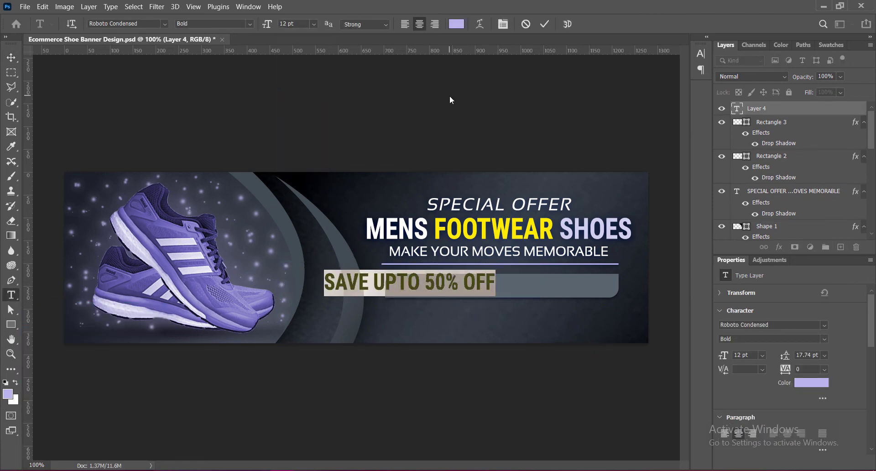
# Make the SAVE UPTO 50% OFF text faux bold and move it onto the grey bar.
pyautogui.click(701, 53)
pyautogui.click(579, 126)
pyautogui.click(11, 58)
pyautogui.moveTo(443, 290); pyautogui.dragTo(537, 295)
# Set the SAVE UPTO 50% OFF text to 11 pt with tracking of 75.
pyautogui.doubleClick(538, 295)
pyautogui.hotkey('ctrl', 'a')
pyautogui.click(619, 76)
pyautogui.click(594, 128)
pyautogui.click(619, 77)
pyautogui.click(595, 138)
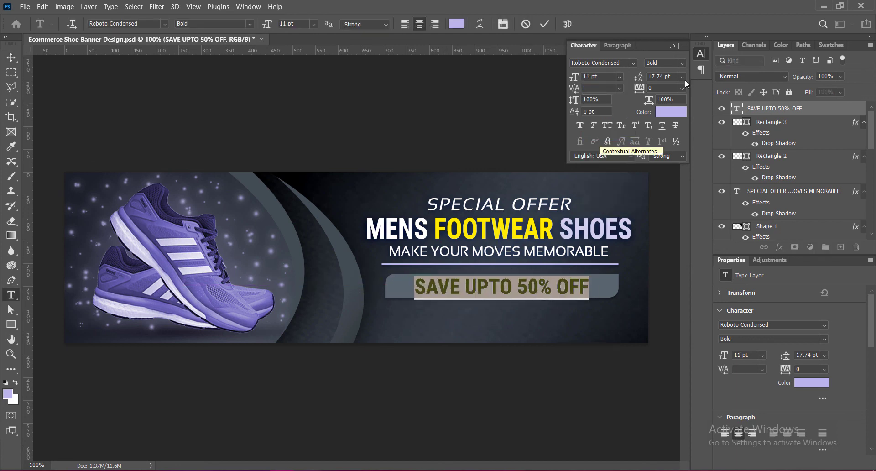
pyautogui.click(682, 88)
pyautogui.click(671, 213)
pyautogui.click(11, 57)
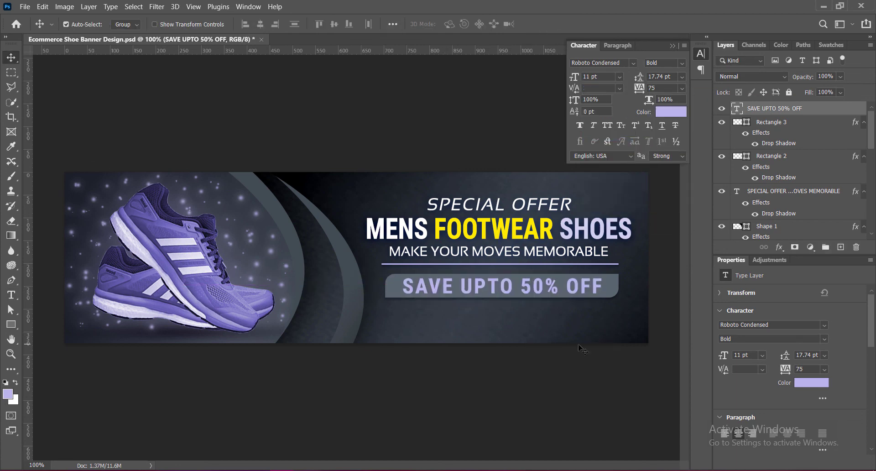
# Add a dark Hard Light drop shadow at 51% opacity to the SAVE UPTO 50% OFF text and apply it.
pyautogui.click(701, 53)
pyautogui.doubleClick(827, 109)
pyautogui.click(465, 258)
pyautogui.moveTo(596, 40); pyautogui.dragTo(643, 27)
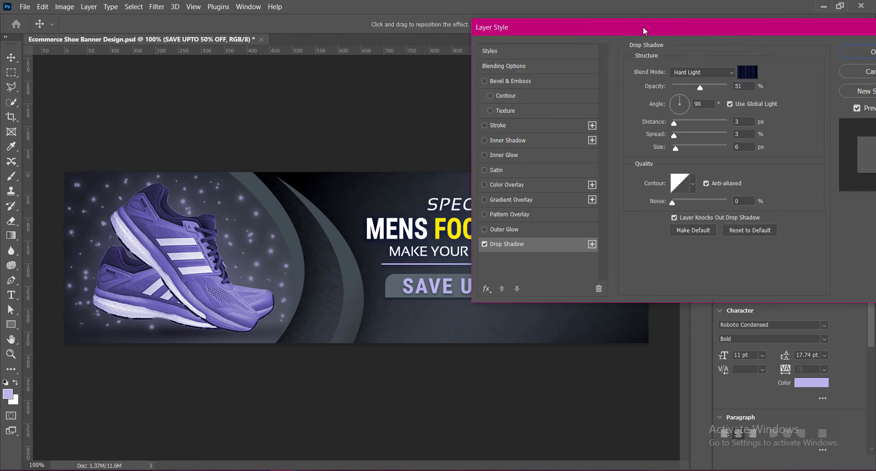
pyautogui.moveTo(746, 134); pyautogui.dragTo(715, 134)
pyautogui.press('Return')
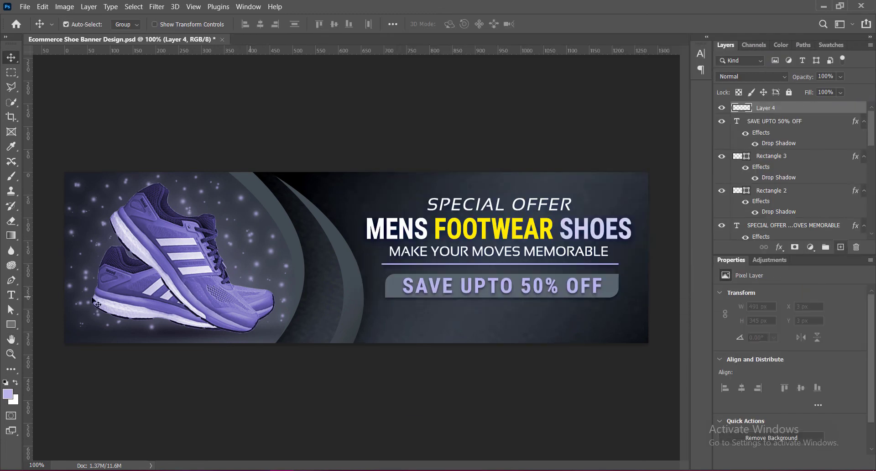
# Add white, right-aligned text reading "Call to find out more" on a new layer below the grey bar.
pyautogui.press('t')
pyautogui.hotkey('ctrl', '0')
pyautogui.click(561, 317)
pyautogui.write('Call to find out more')
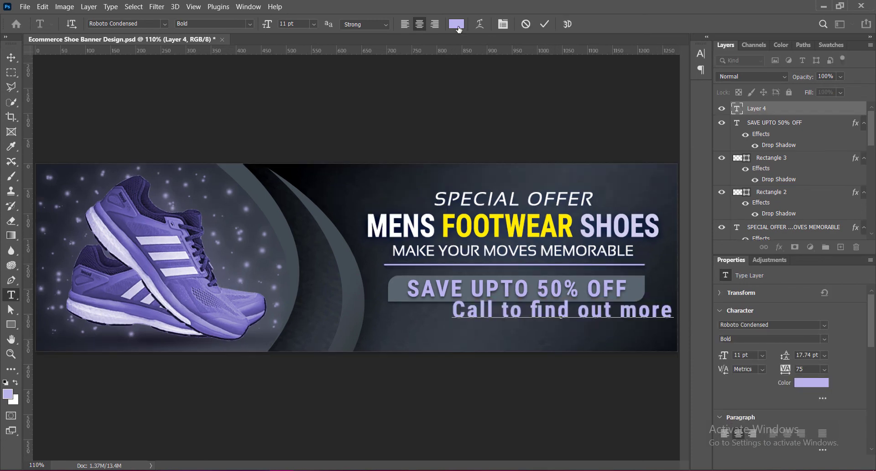
pyautogui.hotkey('ctrl', 'a')
pyautogui.click(437, 23)
# Set the "Call to find out more" text to 6 pt with tracking of 0.
pyautogui.click(701, 54)
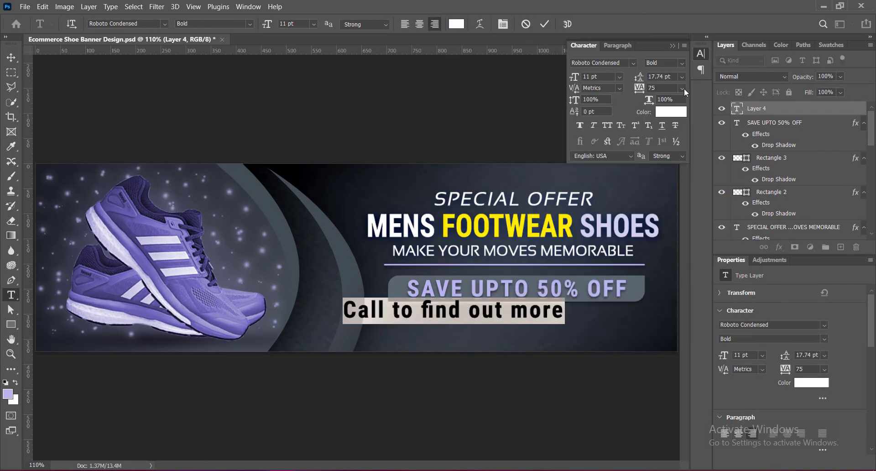
pyautogui.click(682, 88)
pyautogui.click(680, 137)
pyautogui.click(620, 77)
pyautogui.click(603, 105)
pyautogui.click(619, 77)
pyautogui.click(595, 90)
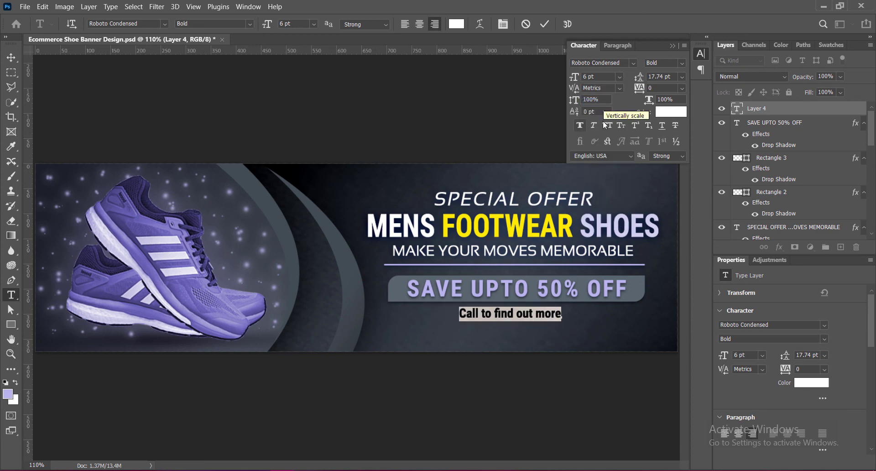
pyautogui.click(544, 24)
# Change the "Call to find out more" text's font to Sansation Italic.
pyautogui.click(522, 315)
pyautogui.hotkey('ctrl', 'a')
pyautogui.click(165, 24)
pyautogui.click(152, 69)
pyautogui.click(215, 24)
pyautogui.click(232, 47)
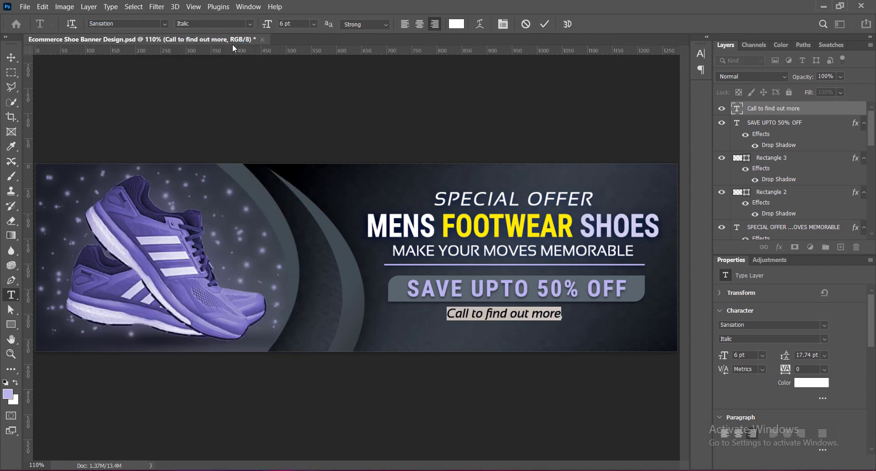
# Add the contact phone number as a line below "Call to find out more" and set it in Sansation Bold at 9 pt.
pyautogui.click(544, 24)
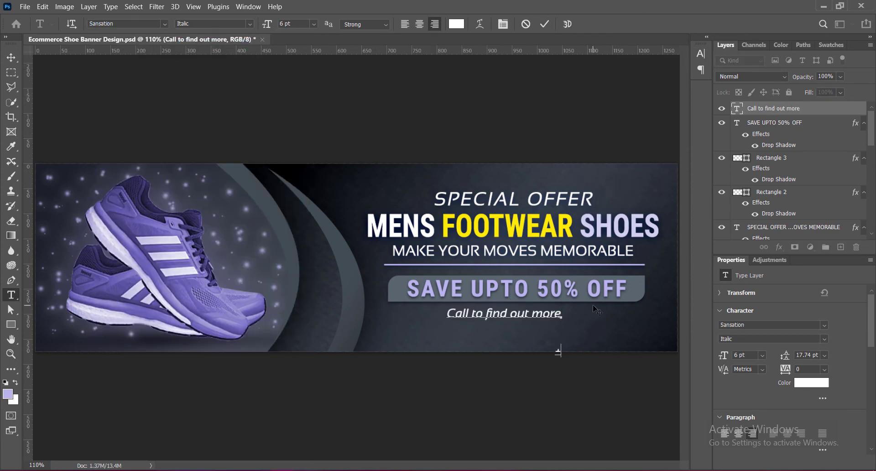
pyautogui.write('+000 123 456 7890')
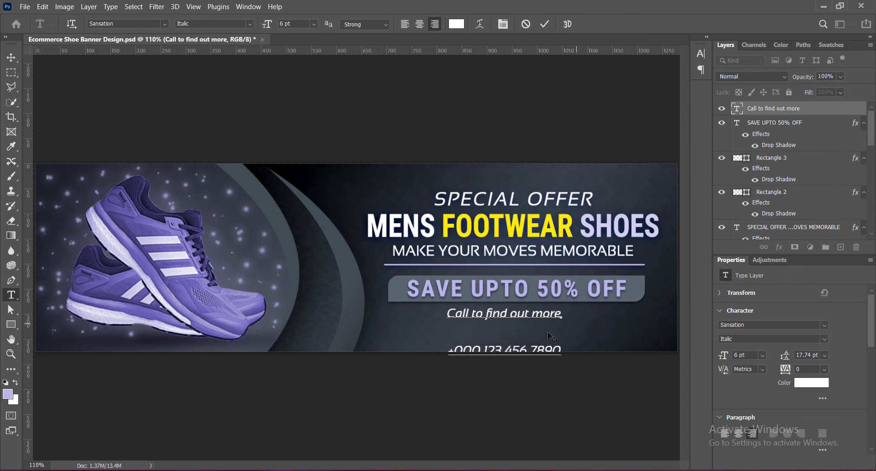
pyautogui.hotkey('ctrl', 'a')
pyautogui.click(214, 24)
pyautogui.click(191, 31)
pyautogui.click(314, 24)
pyautogui.click(297, 67)
# Tighten the line spacing of the two-line contact text and shift it right beneath the discount bar.
pyautogui.hotkey('ctrl', 'a')
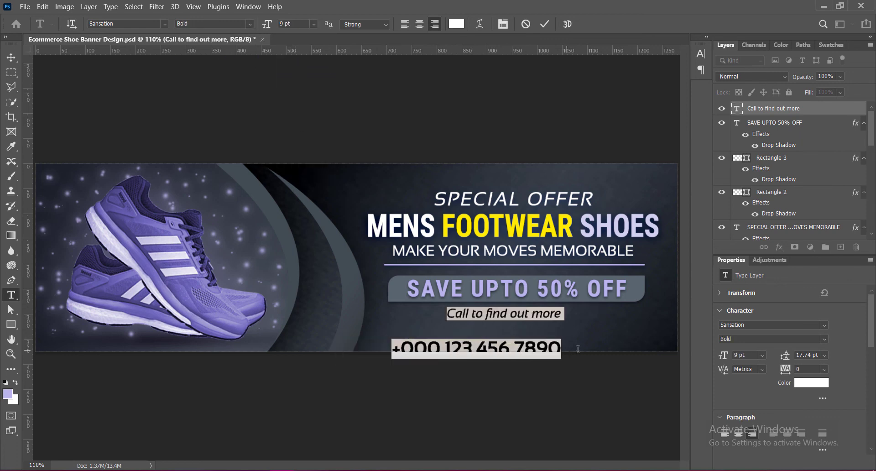
pyautogui.click(701, 54)
pyautogui.click(682, 76)
pyautogui.click(669, 120)
pyautogui.moveTo(393, 331); pyautogui.dragTo(598, 328)
pyautogui.click(619, 77)
pyautogui.click(601, 111)
pyautogui.click(619, 78)
pyautogui.click(682, 77)
pyautogui.click(665, 112)
pyautogui.click(673, 45)
pyautogui.click(545, 24)
# Position the contact text near the banner's lower-right corner, its right edge aligned with the headline's right end.
pyautogui.click(12, 58)
pyautogui.hotkey('ctrl', 't')
pyautogui.click(565, 25)
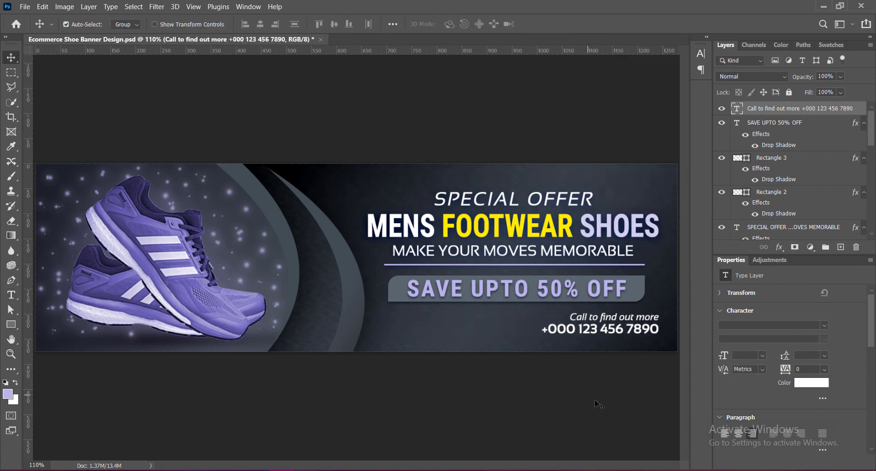
pyautogui.moveTo(653, 336); pyautogui.dragTo(653, 337)
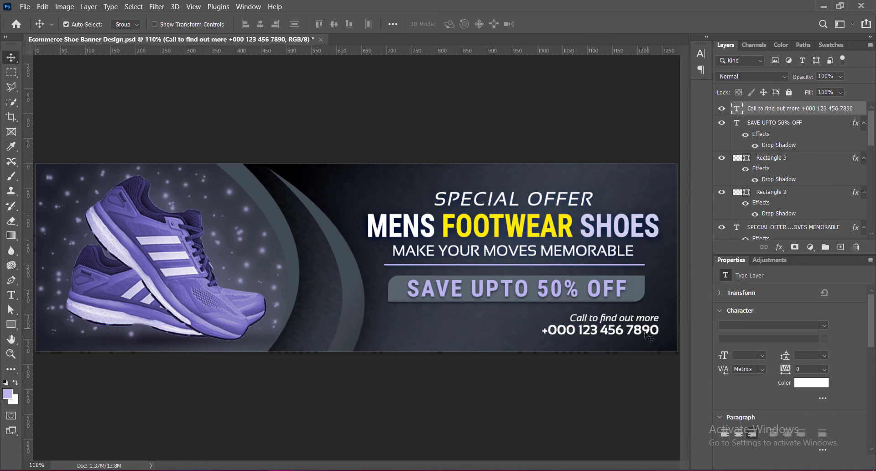
# Add a drop shadow to the contact text layer.
pyautogui.doubleClick(744, 112)
pyautogui.click(370, 248)
pyautogui.press('Return')
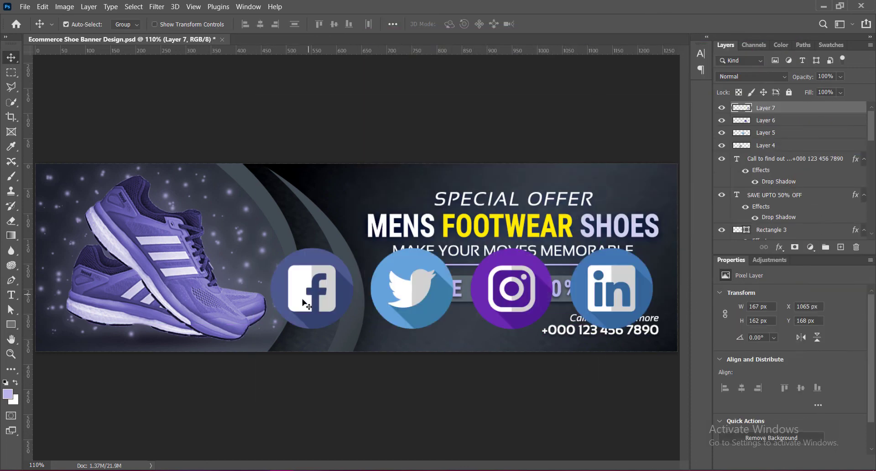
# Set the Facebook icon's vibrance to +100.
pyautogui.click(305, 304)
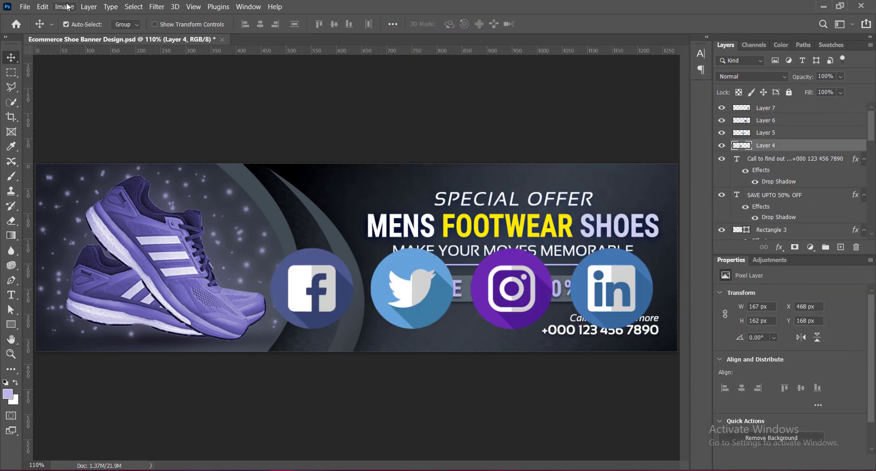
pyautogui.click(64, 7)
pyautogui.moveTo(78, 29)
pyautogui.click(203, 103)
pyautogui.moveTo(564, 102); pyautogui.dragTo(629, 109)
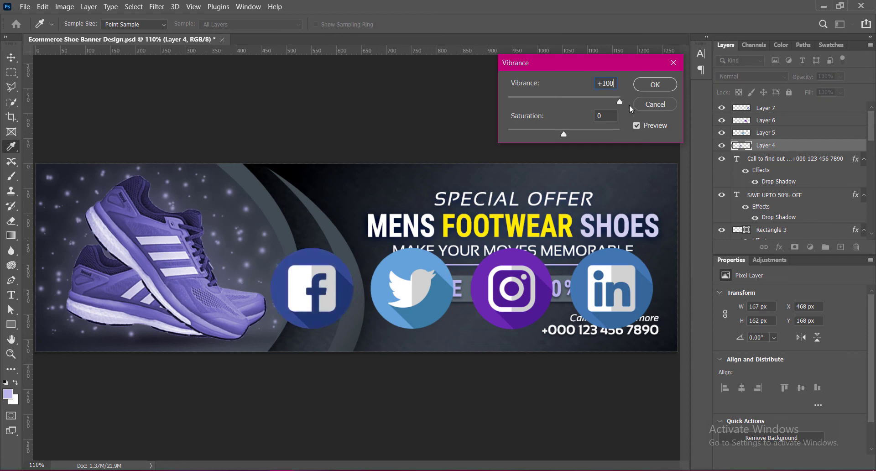
pyautogui.click(654, 84)
# Raise the Twitter icon's vibrance to the maximum.
pyautogui.click(411, 288)
pyautogui.click(64, 6)
pyautogui.moveTo(78, 29)
pyautogui.click(203, 81)
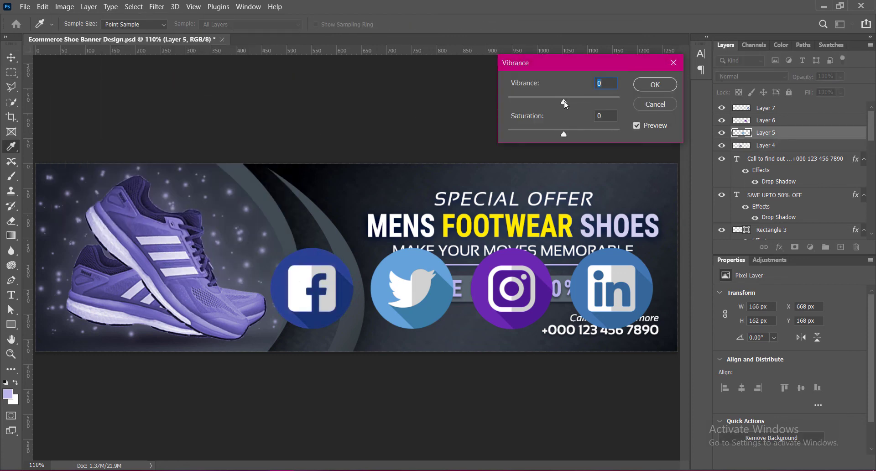
pyautogui.moveTo(564, 102); pyautogui.dragTo(638, 103)
pyautogui.click(654, 84)
# Raise the Instagram icon's vibrance to the maximum.
pyautogui.click(545, 288)
pyautogui.click(65, 6)
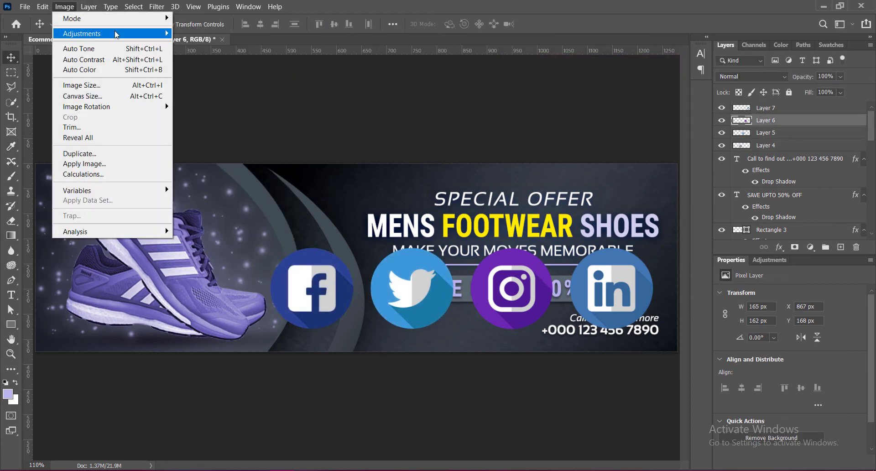
pyautogui.moveTo(116, 34)
pyautogui.click(202, 81)
pyautogui.moveTo(565, 102); pyautogui.dragTo(637, 105)
pyautogui.click(655, 85)
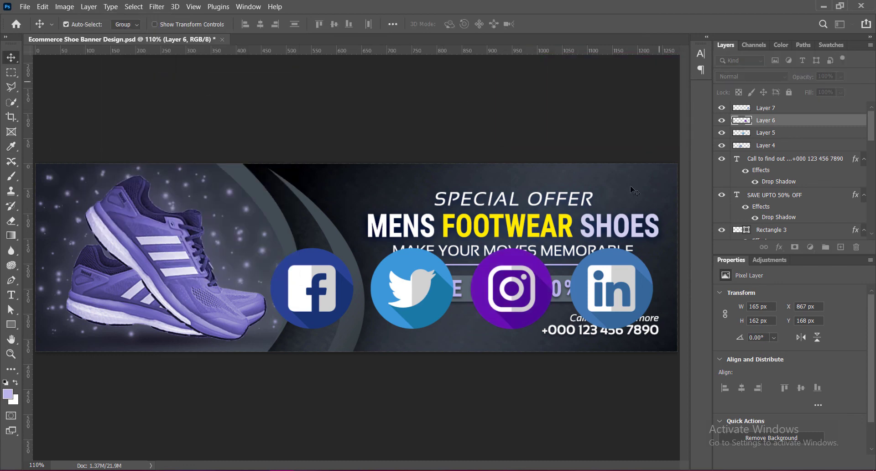
# Increase the LinkedIn icon's vibrance and apply the adjustment.
pyautogui.click(611, 288)
pyautogui.click(64, 6)
pyautogui.moveTo(78, 34)
pyautogui.click(203, 81)
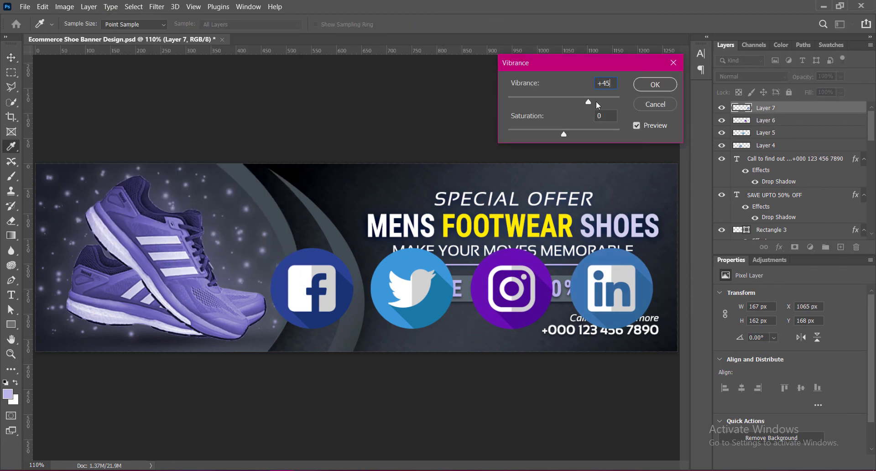
pyautogui.click(654, 84)
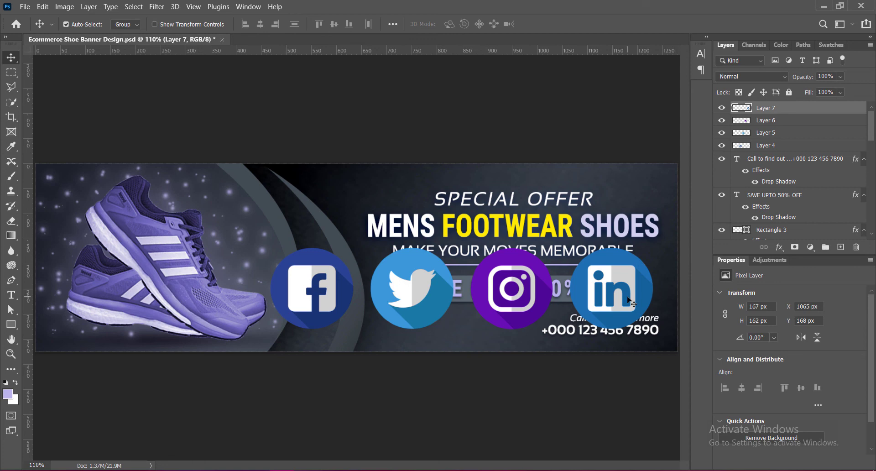
# Scale the four social icons together to about 143 x 30 px and place them below the discount bar's left end.
pyautogui.keyDown('shift'); pyautogui.click(507, 294); pyautogui.keyUp('shift')
pyautogui.keyDown('shift'); pyautogui.click(371, 294); pyautogui.keyUp('shift')
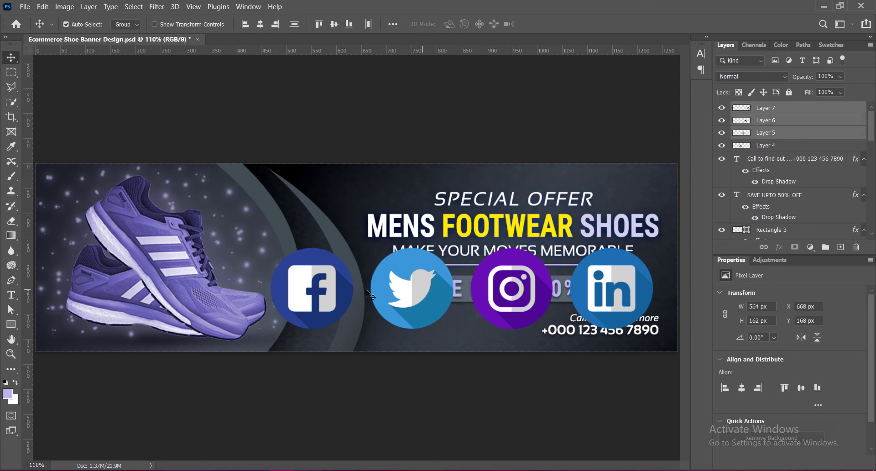
pyautogui.keyDown('shift'); pyautogui.click(306, 294); pyautogui.keyUp('shift')
pyautogui.hotkey('ctrl', 't')
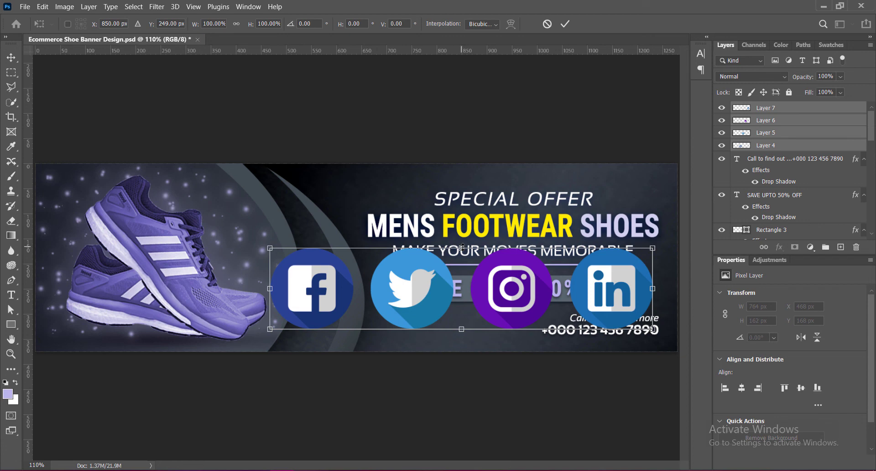
pyautogui.moveTo(462, 247); pyautogui.dragTo(436, 325)
pyautogui.press('Return')
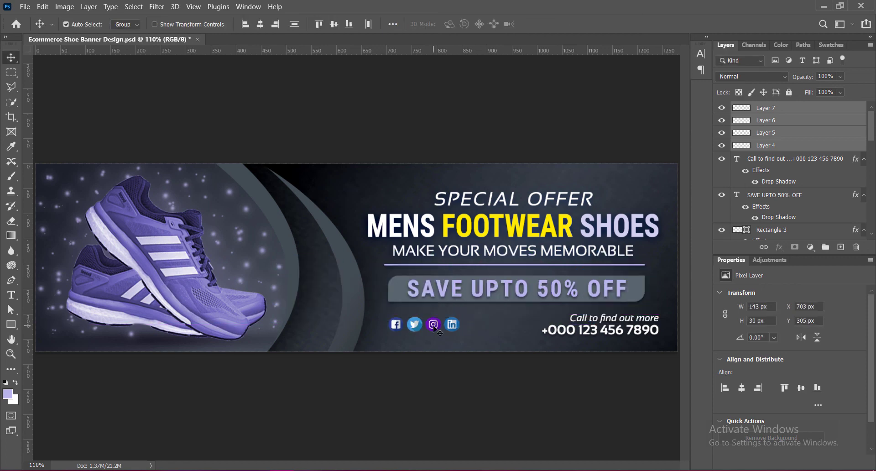
# Spread the social icons into an evenly spaced row about 179 px wide and place a horizontal guide at the phone number's baseline.
pyautogui.click(452, 324)
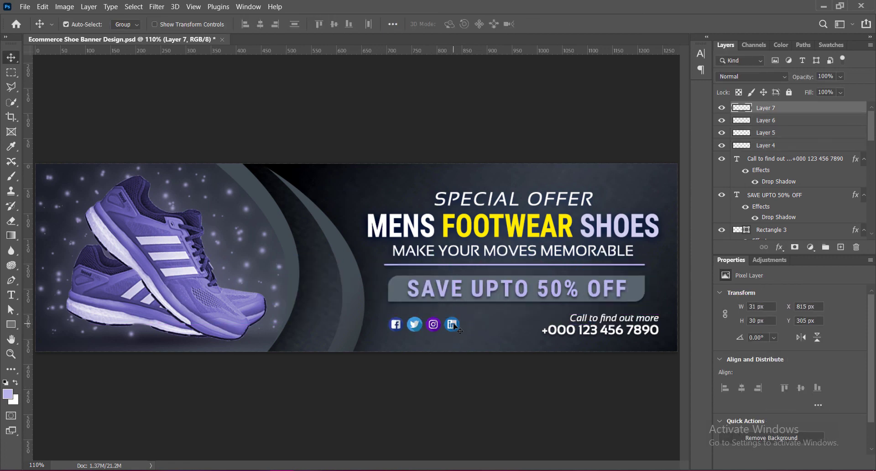
pyautogui.moveTo(454, 325); pyautogui.dragTo(397, 330)
pyautogui.moveTo(500, 50); pyautogui.dragTo(545, 45)
pyautogui.moveTo(485, 50); pyautogui.dragTo(485, 337)
pyautogui.click(547, 332)
pyautogui.moveTo(541, 336); pyautogui.dragTo(541, 334)
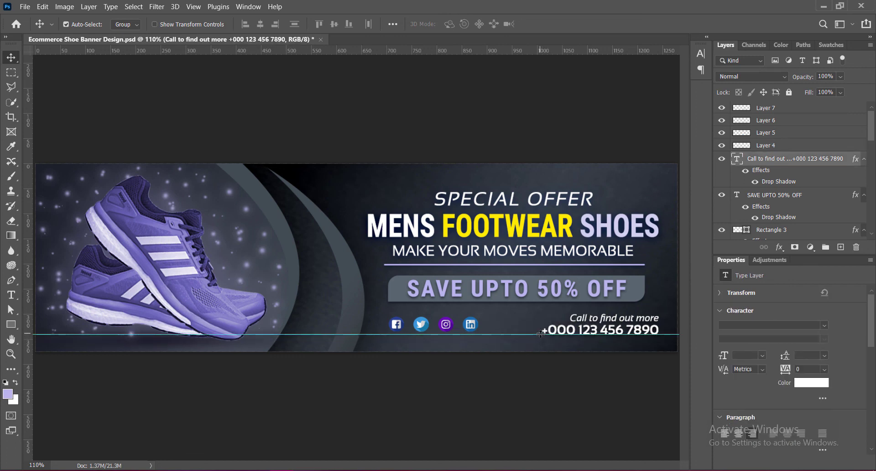
# Group the four social icon layers.
pyautogui.click(471, 327)
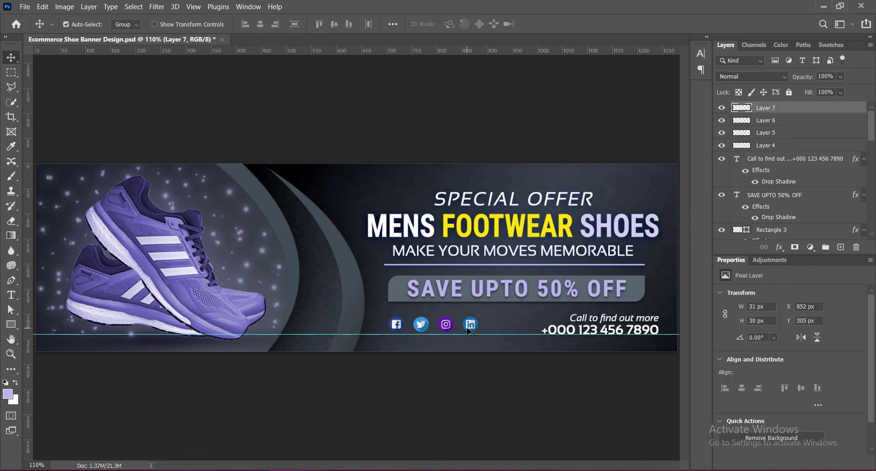
pyautogui.keyDown('shift'); pyautogui.click(452, 325); pyautogui.keyUp('shift')
pyautogui.keyDown('shift'); pyautogui.click(420, 325); pyautogui.keyUp('shift')
pyautogui.keyDown('shift'); pyautogui.click(397, 326); pyautogui.keyUp('shift')
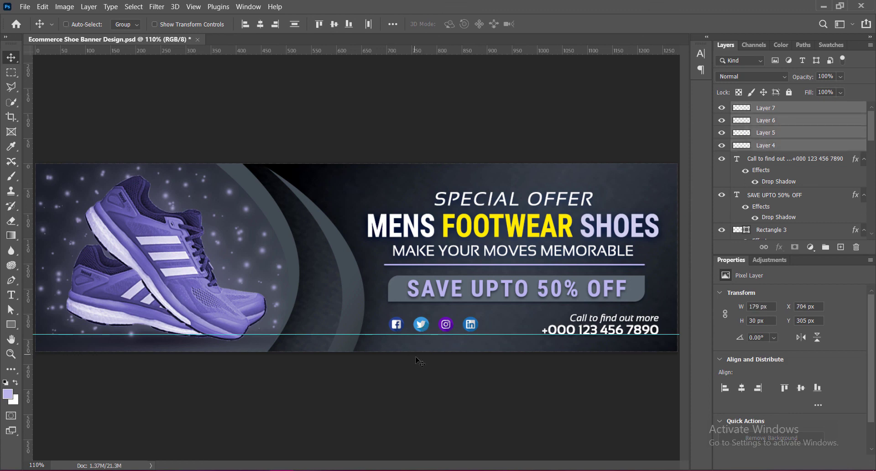
pyautogui.hotkey('ctrl', 'g')
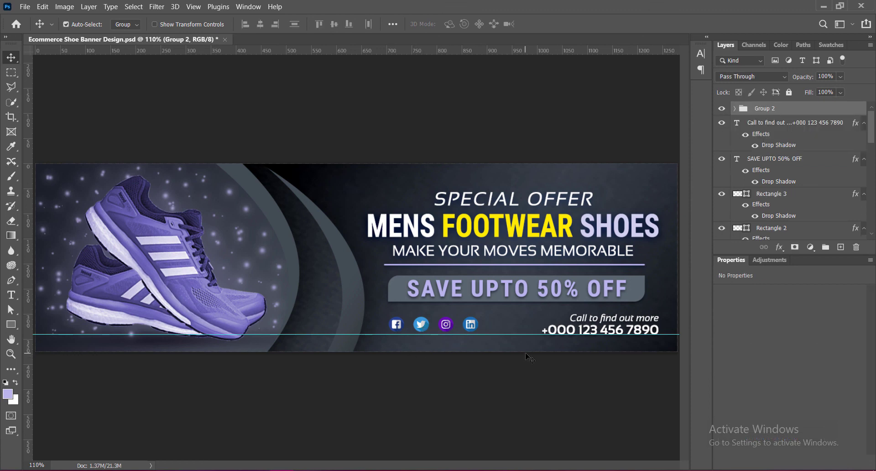
# Lower the social icon group to the horizontal guide and remove the guide.
pyautogui.press('Down')
pyautogui.press('Down')
pyautogui.press('Down')
pyautogui.press('Down')
pyautogui.press('Down')
pyautogui.press('Down')
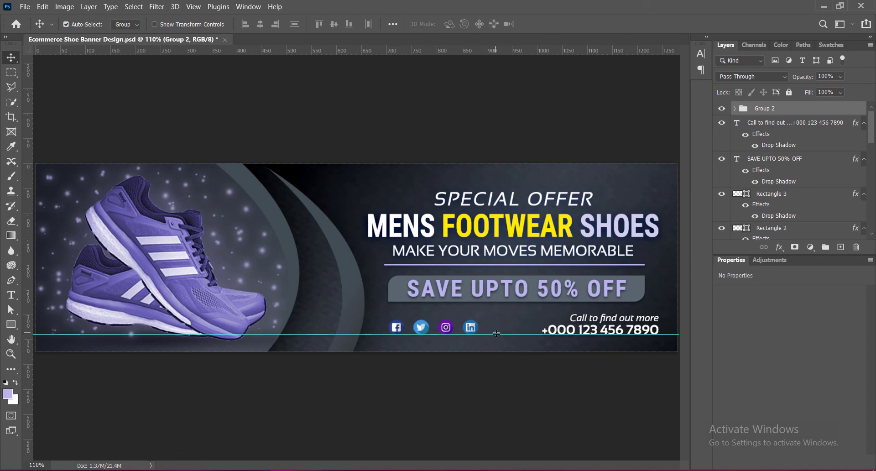
pyautogui.moveTo(496, 335); pyautogui.dragTo(498, 46)
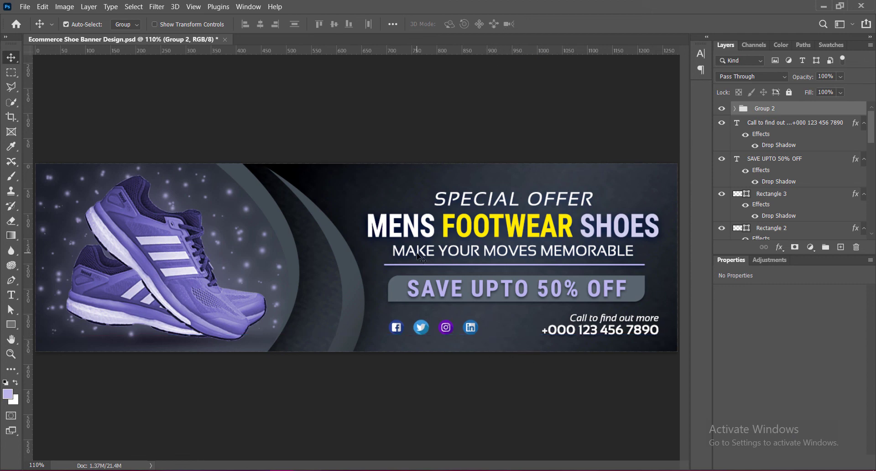
pyautogui.moveTo(29, 325)
pyautogui.mouseDown()
pyautogui.moveTo(388, 323)
pyautogui.moveTo(30, 322)
pyautogui.mouseUp()
# Give the icon group a Hard Light drop shadow at 51% opacity with 3 px distance, 3% spread and 3 px size.
pyautogui.rightClick(744, 109)
pyautogui.click(746, 114)
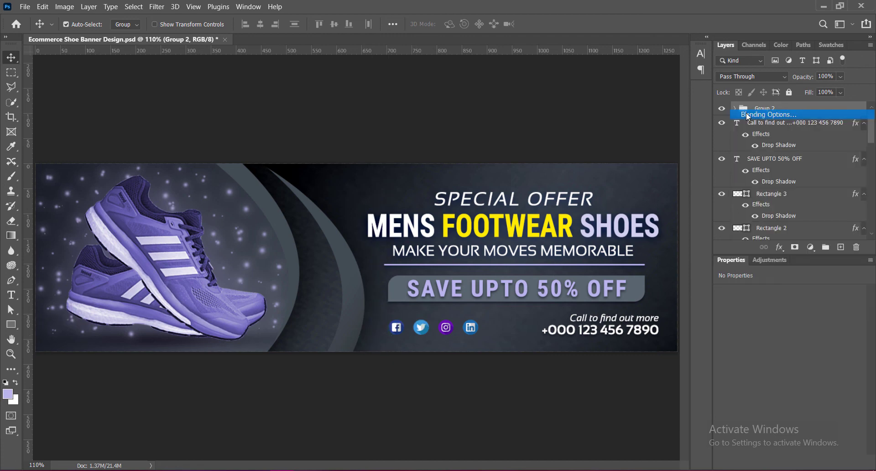
pyautogui.click(388, 247)
pyautogui.moveTo(631, 137); pyautogui.dragTo(605, 137)
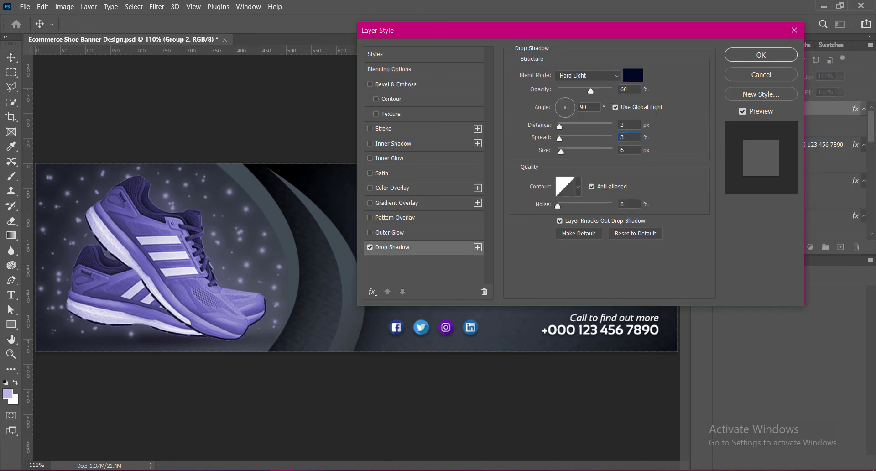
pyautogui.write('3')
pyautogui.press('Tab')
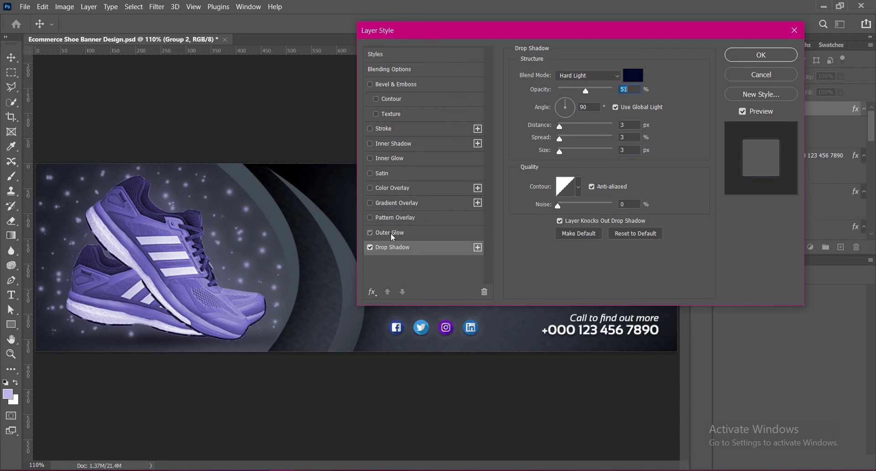
# Add a white Hard Mix outer glow to the icon group at 44% opacity, 12% spread and 18 px size, and save the document.
pyautogui.click(391, 234)
pyautogui.click(543, 116)
pyautogui.click(455, 215)
pyautogui.click(714, 209)
pyautogui.moveTo(569, 88); pyautogui.dragTo(581, 89)
pyautogui.click(565, 176)
pyautogui.moveTo(563, 163); pyautogui.dragTo(566, 164)
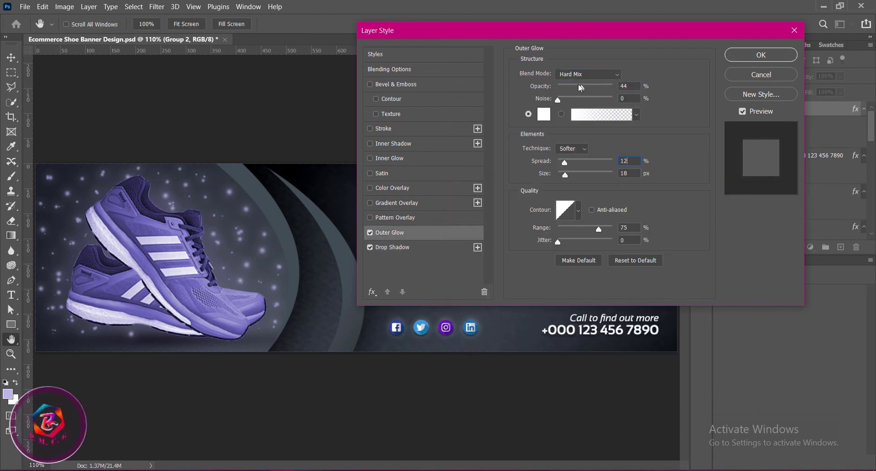
pyautogui.click(750, 55)
pyautogui.hotkey('ctrl', 's')
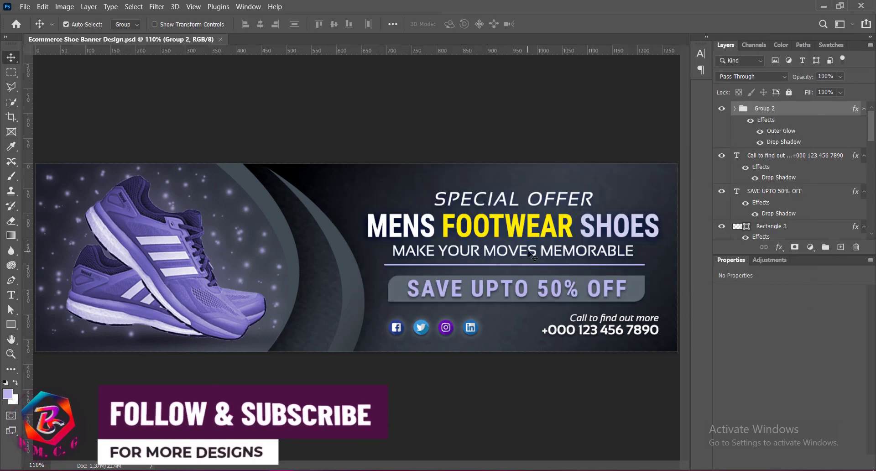
# Move all promotional text, the divider, discount bar, social icons and contact text together about 12 px left and 11 px up.
pyautogui.click(533, 250)
pyautogui.keyDown('shift'); pyautogui.click(516, 264); pyautogui.keyUp('shift')
pyautogui.keyDown('shift'); pyautogui.click(495, 289); pyautogui.keyUp('shift')
pyautogui.keyDown('shift'); pyautogui.click(394, 295); pyautogui.keyUp('shift')
pyautogui.keyDown('shift'); pyautogui.click(446, 327); pyautogui.keyUp('shift')
pyautogui.keyDown('shift'); pyautogui.click(585, 330); pyautogui.keyUp('shift')
pyautogui.hotkey('ctrl', 't')
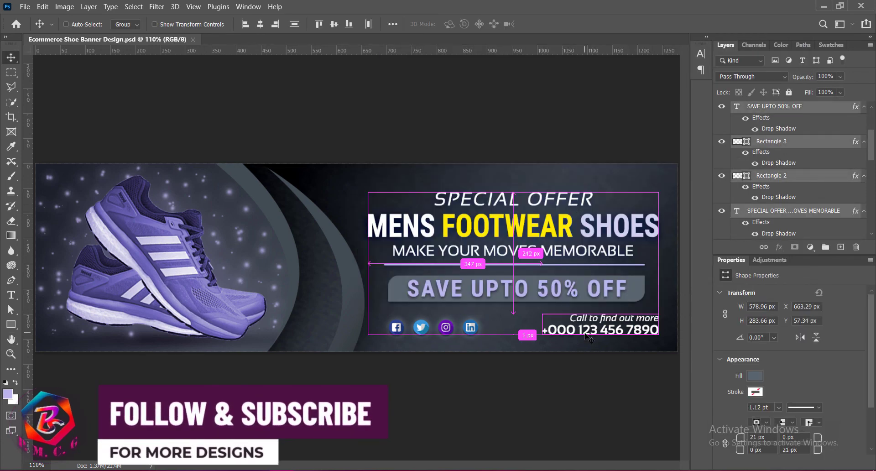
pyautogui.moveTo(525, 270); pyautogui.dragTo(519, 264)
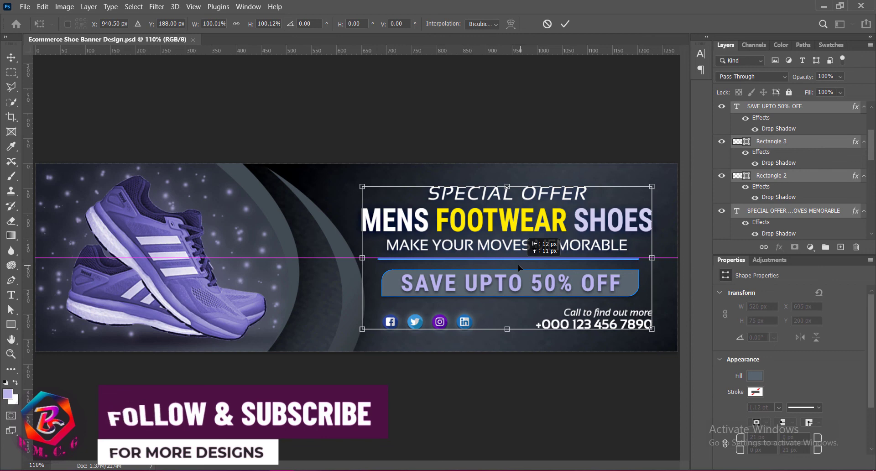
pyautogui.click(565, 24)
pyautogui.hotkey('ctrl', '-')
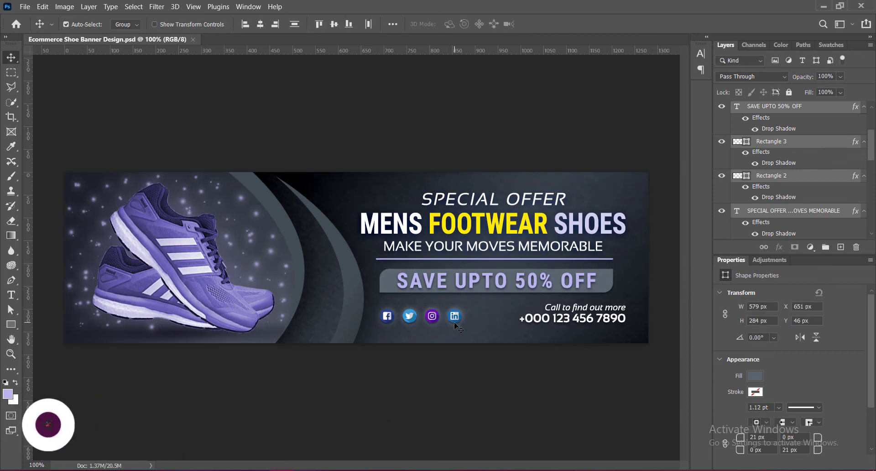